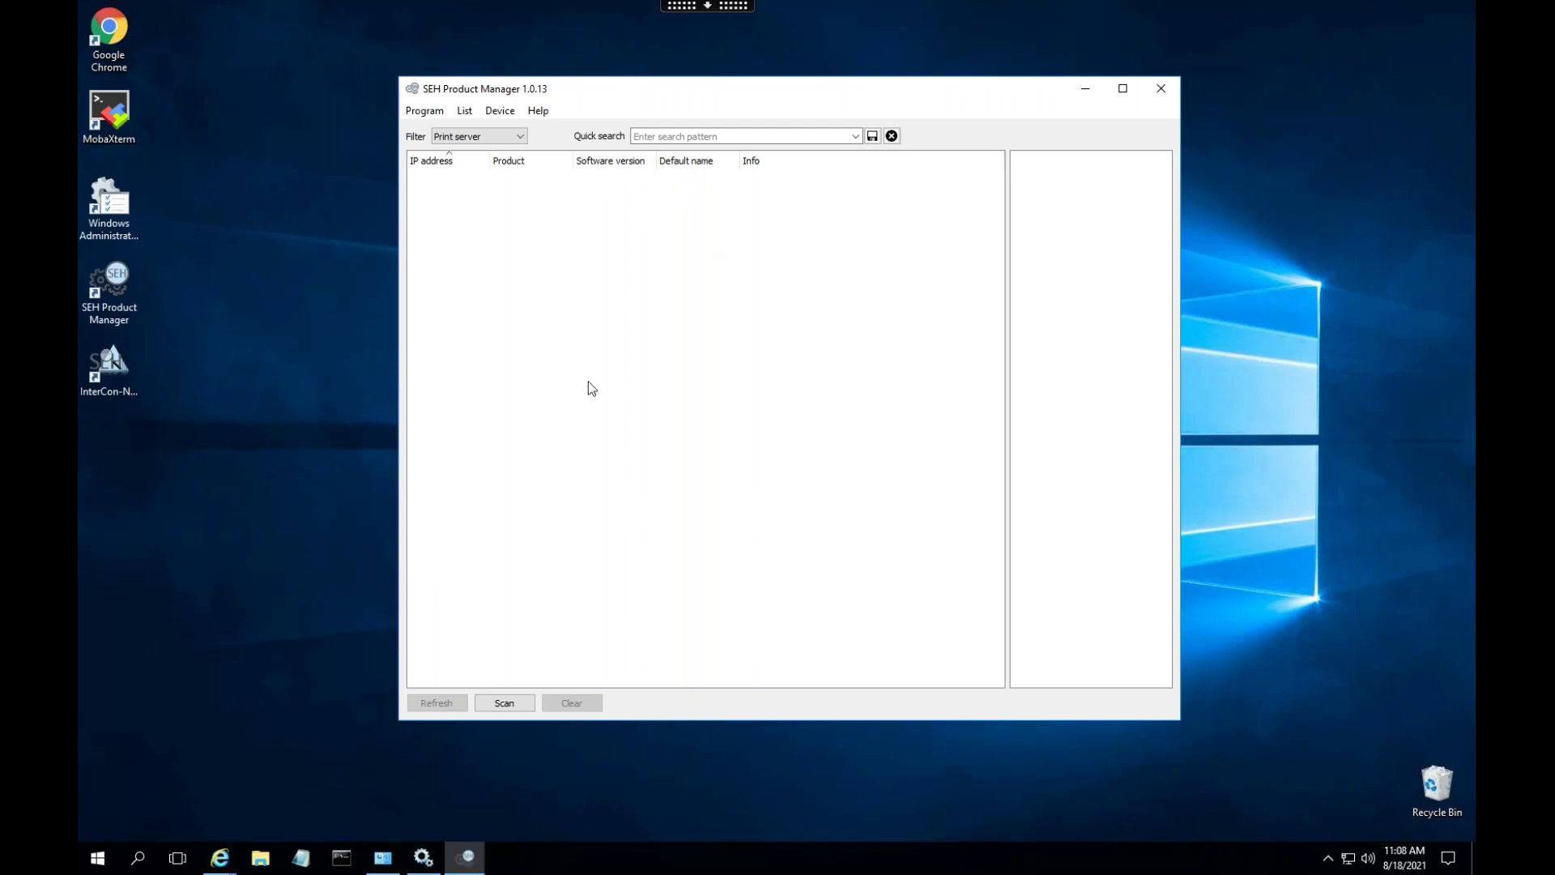
- Scan the network and select the PS03a print server at 10.50.60.151 to show its web panel
left_click(494, 702)
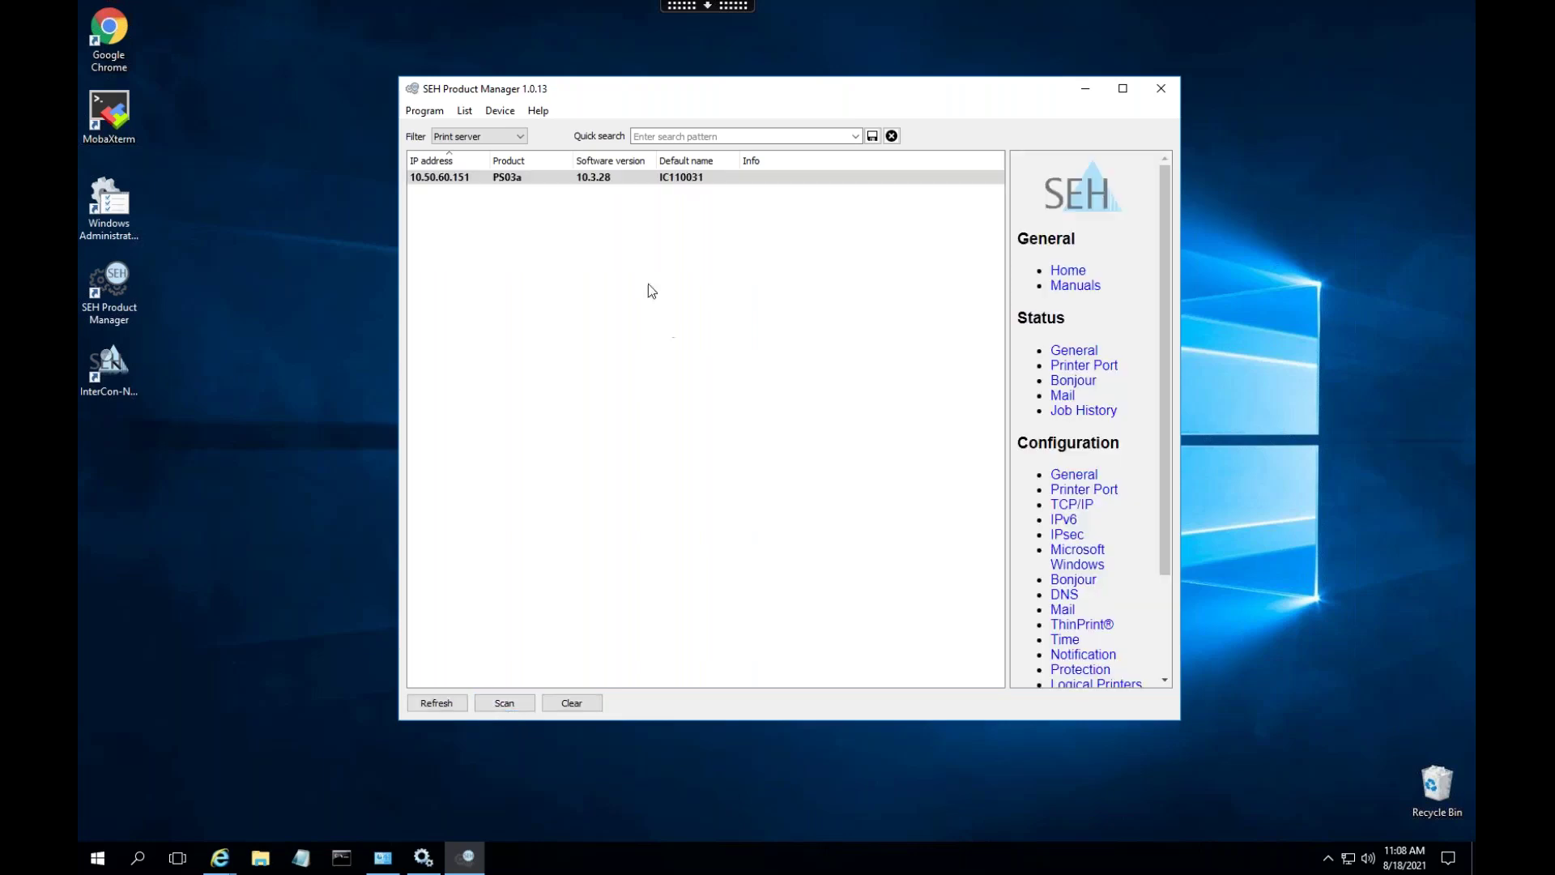
left_click(429, 179)
- Launch Chrome and go to the print server address 10.50.60.151
double_click(105, 40)
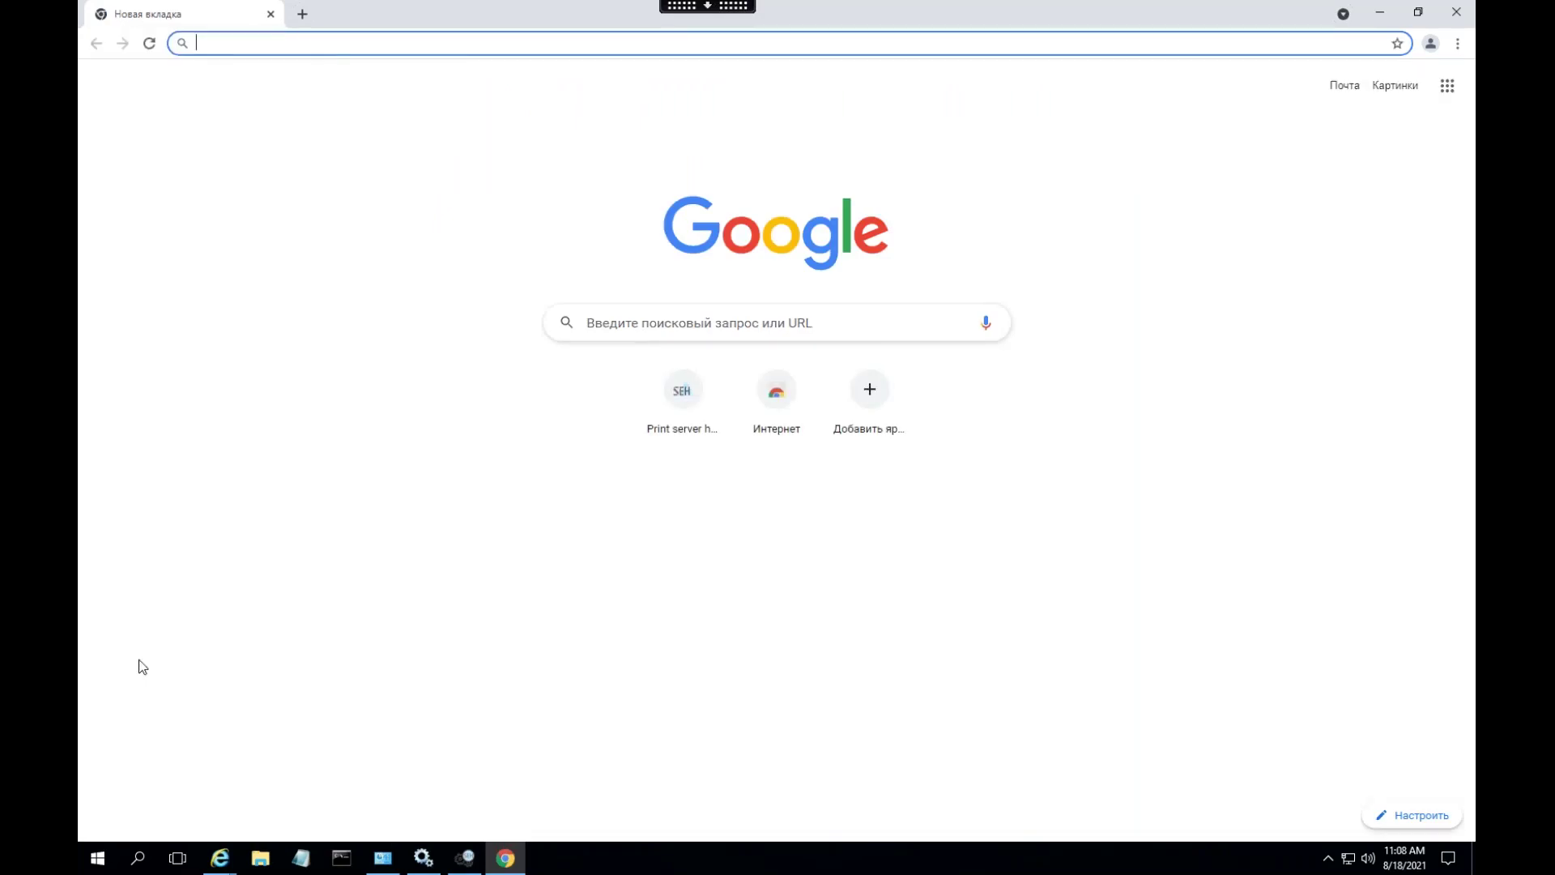
left_click(465, 858)
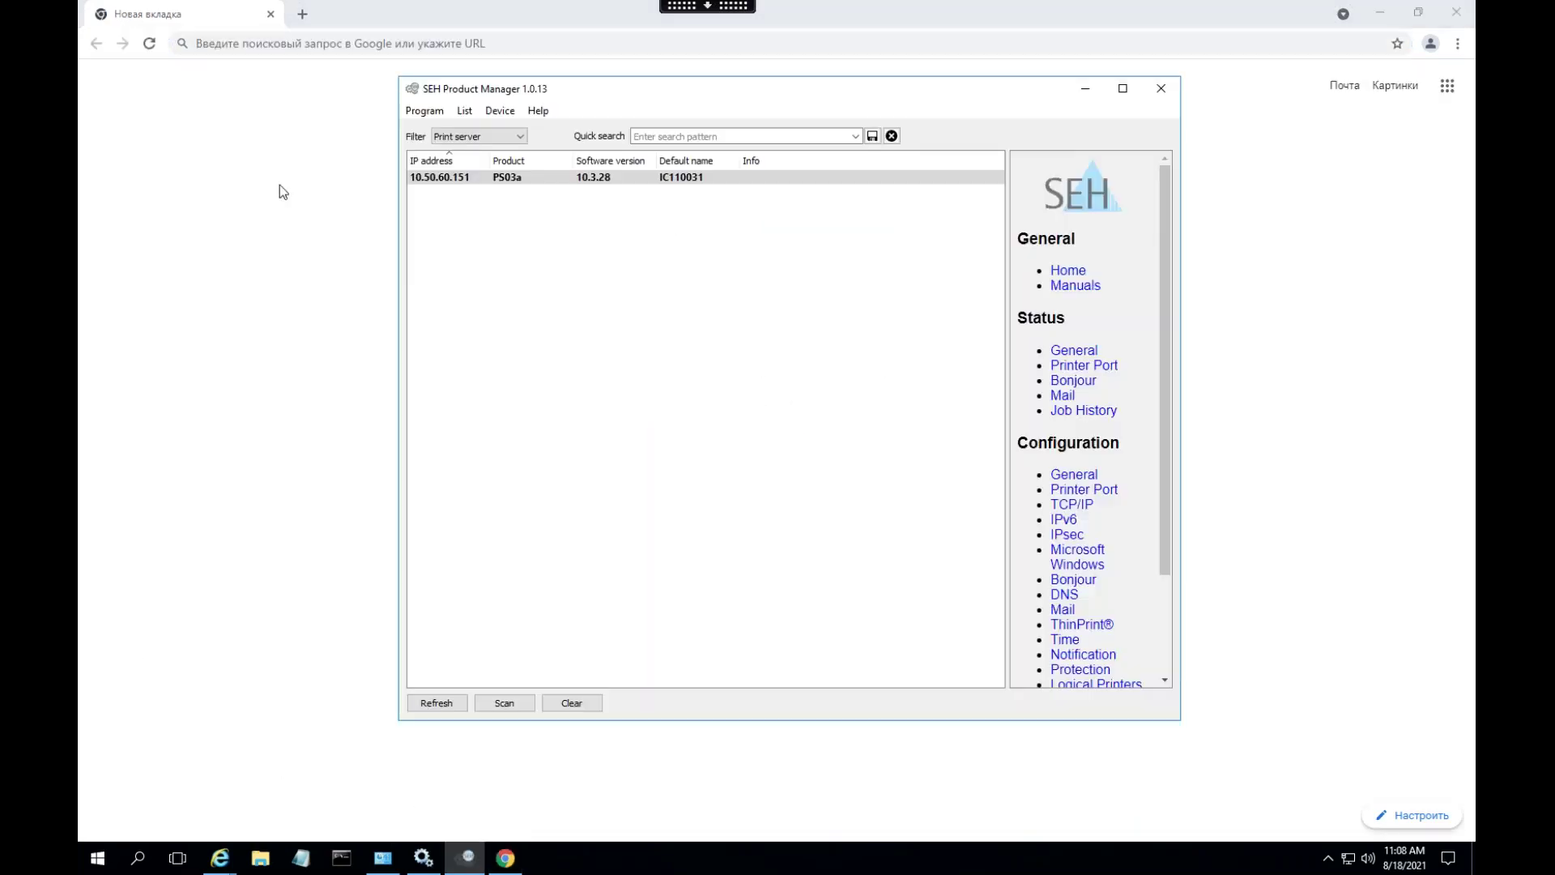
left_click(264, 47)
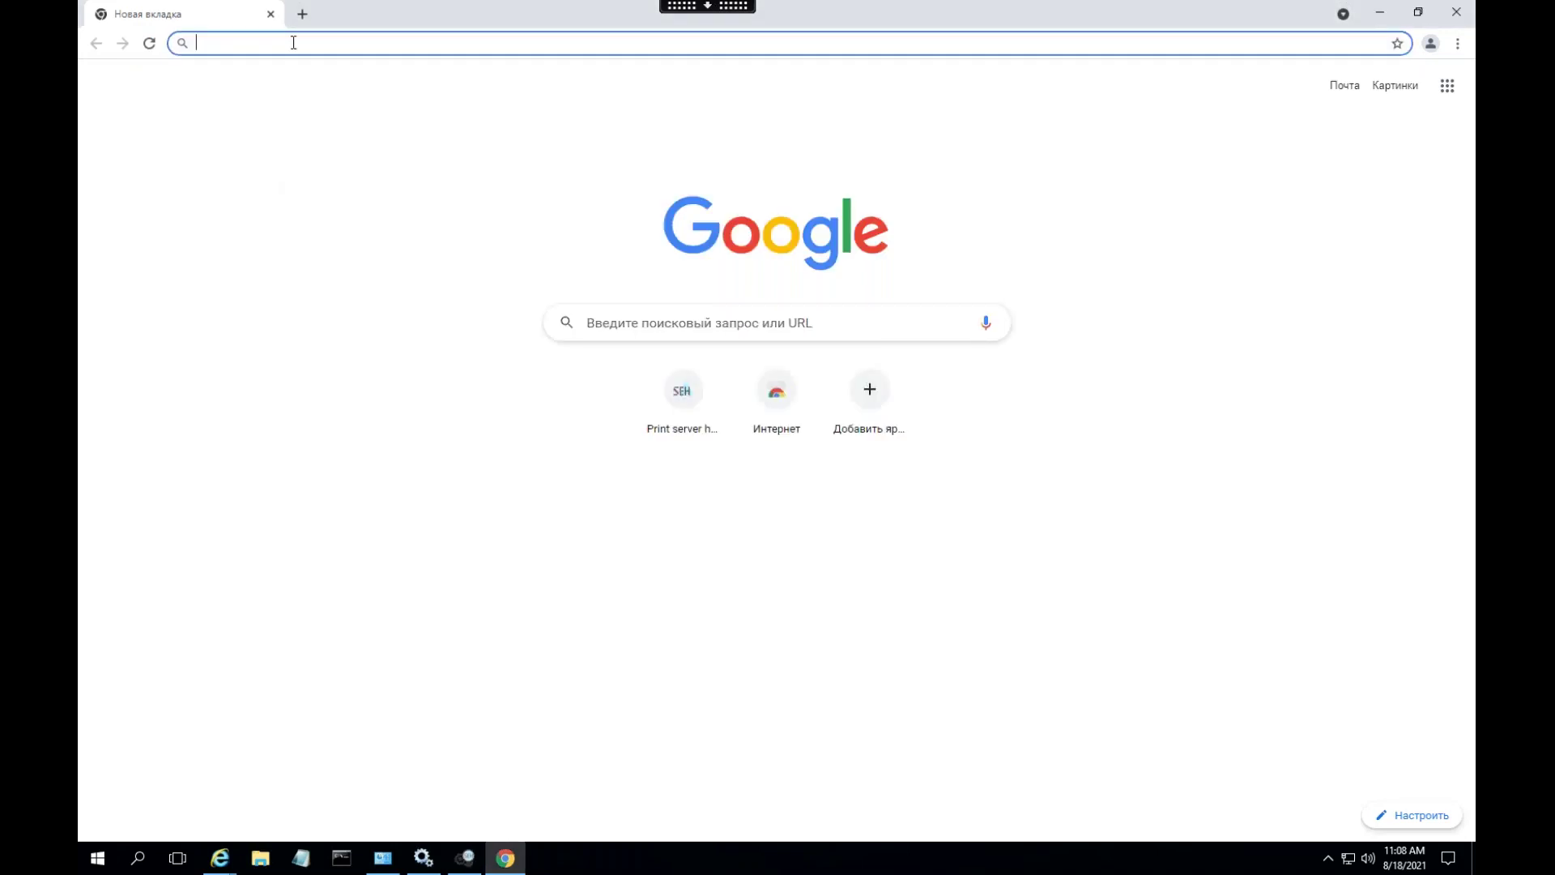
type("10.50.6")
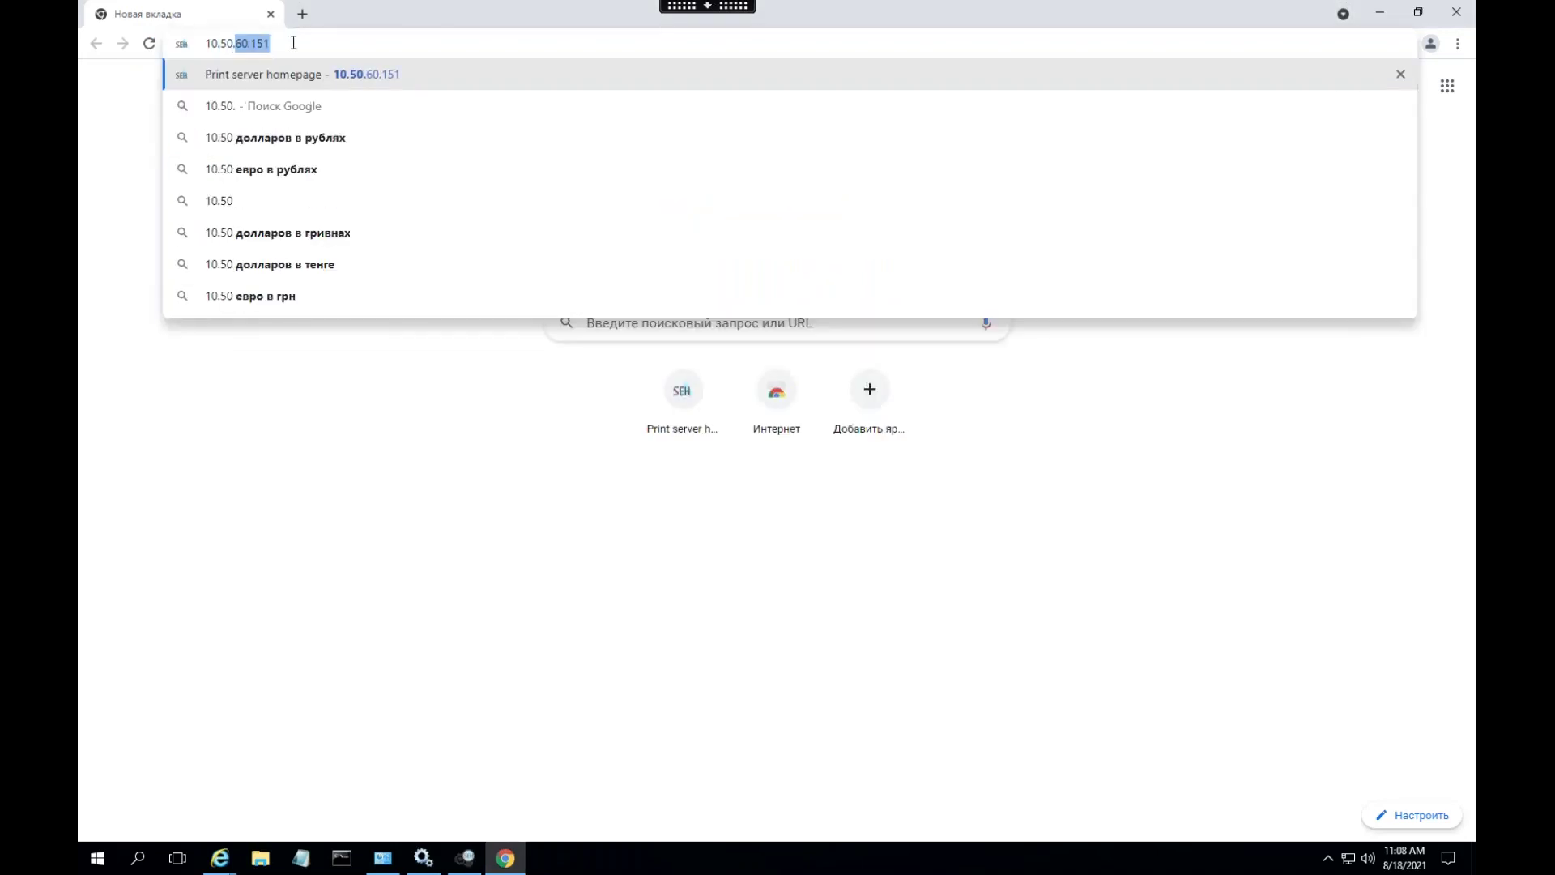
type("0.")
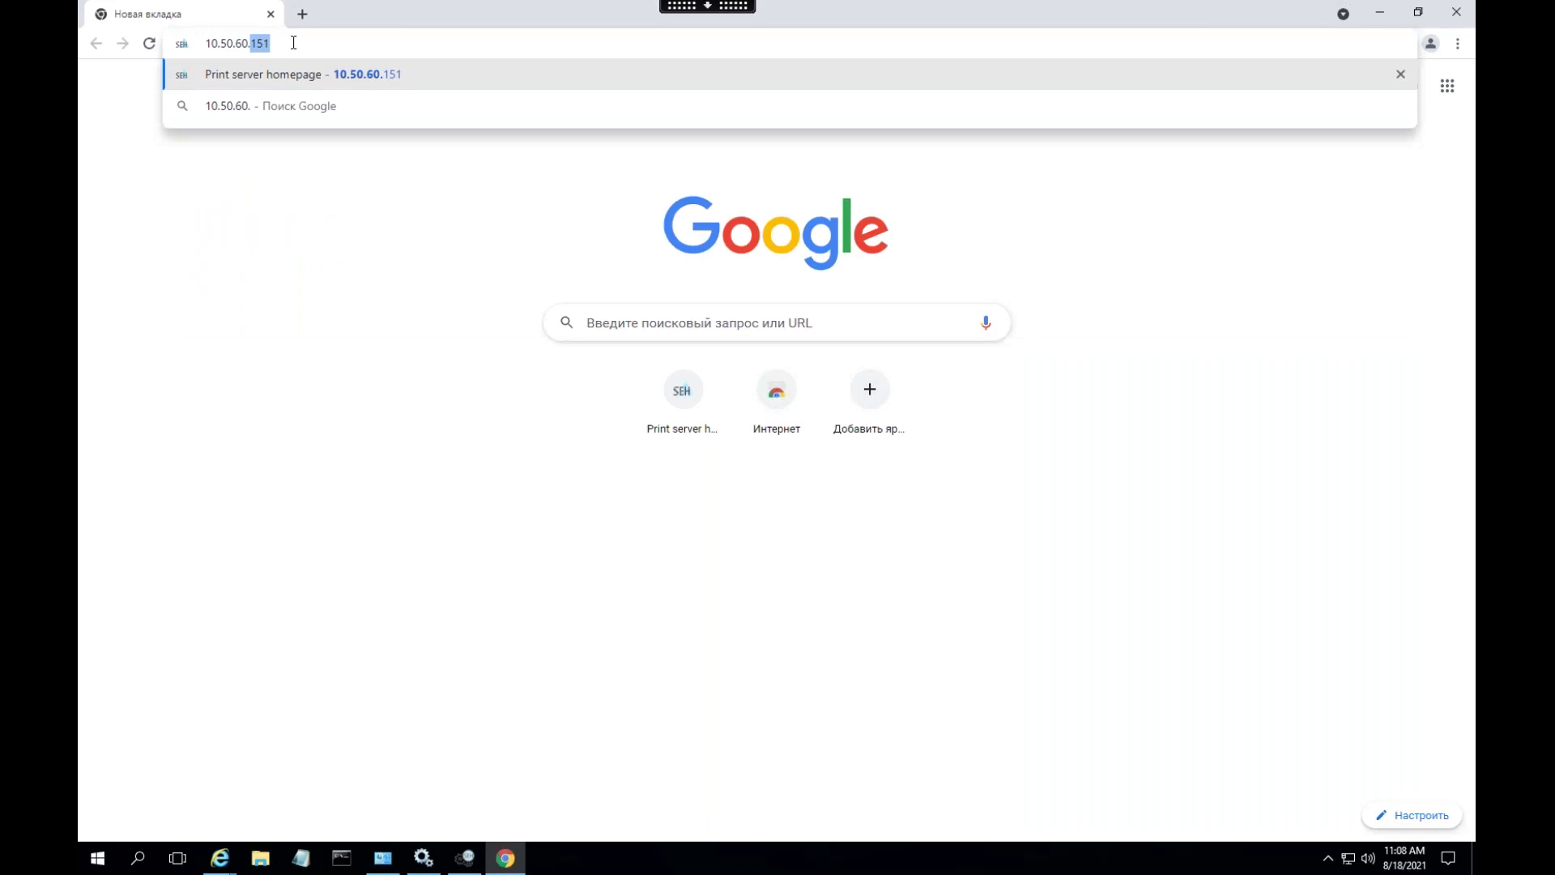
type("151")
key("Return")
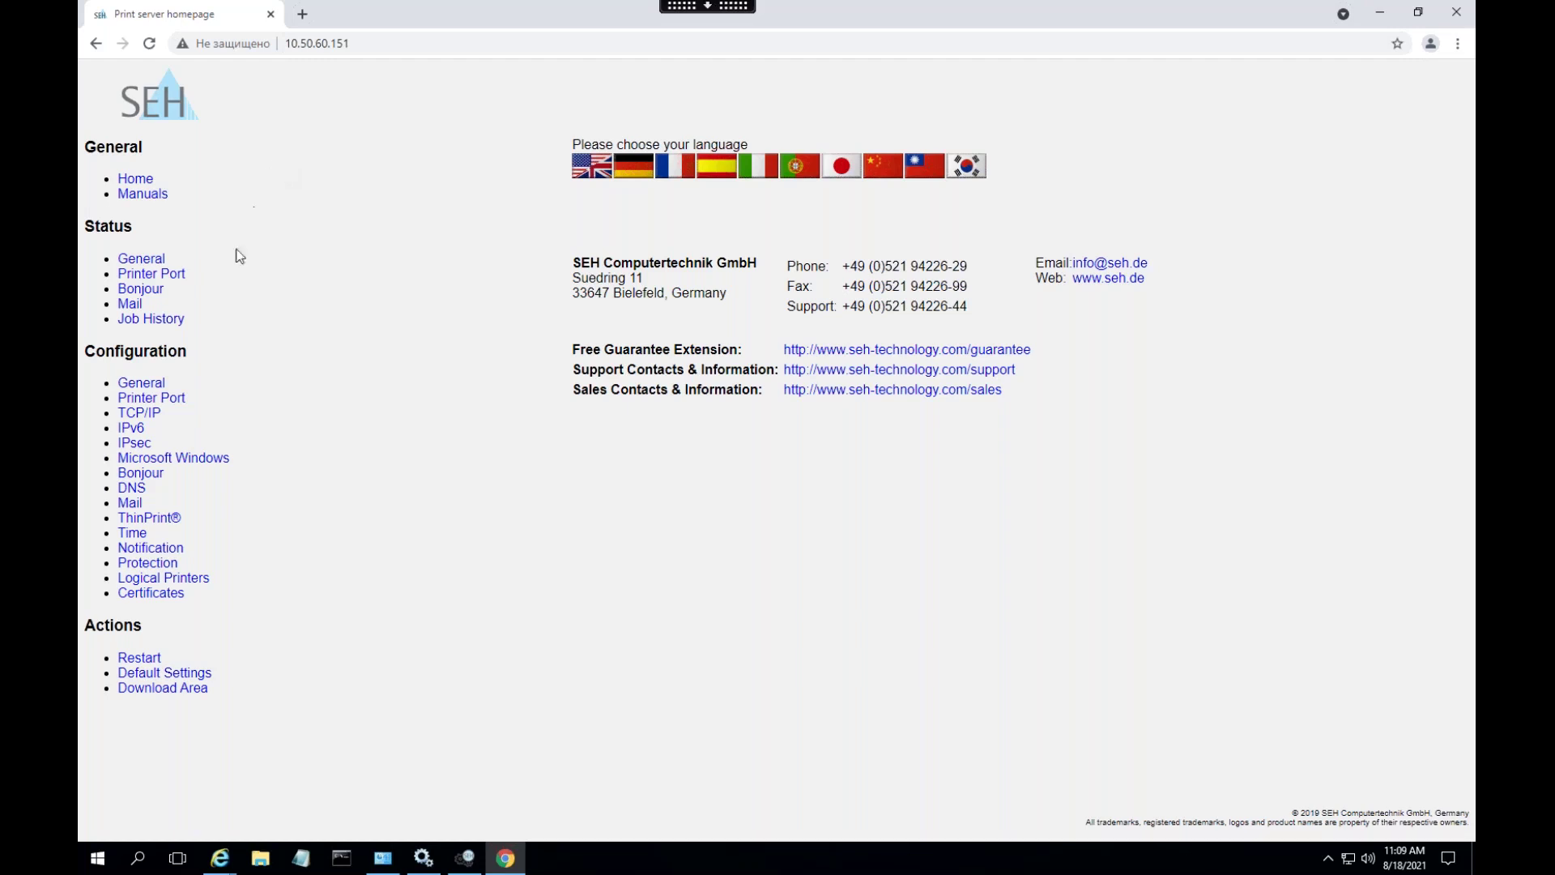
- Review the General and Printer Port status, noting the USB2 printer, then confirm Bonjour is inactive
left_click(158, 259)
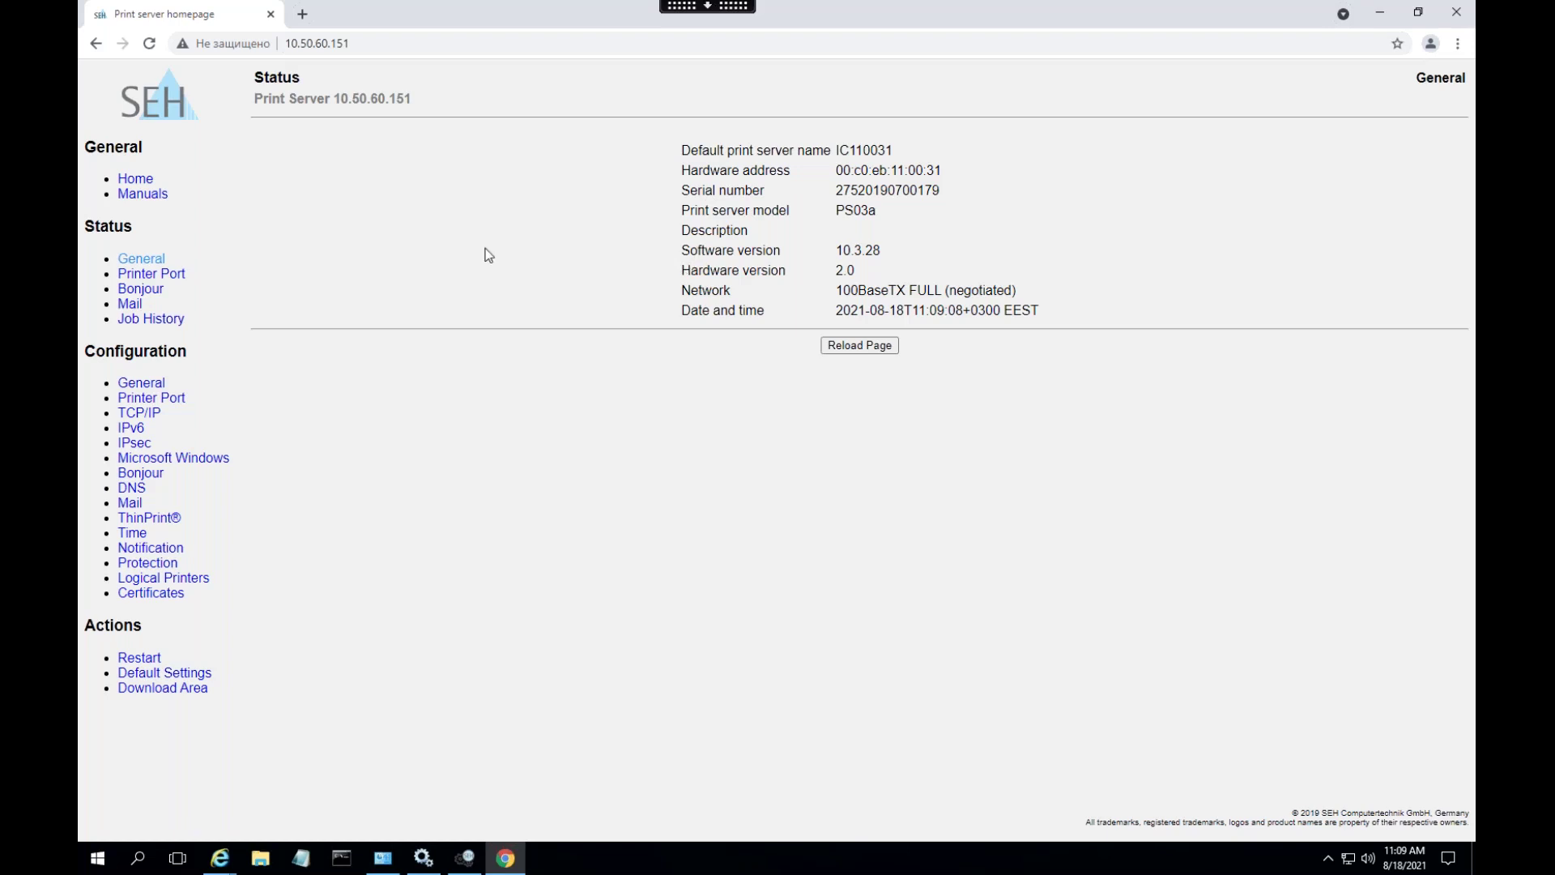
left_click(138, 274)
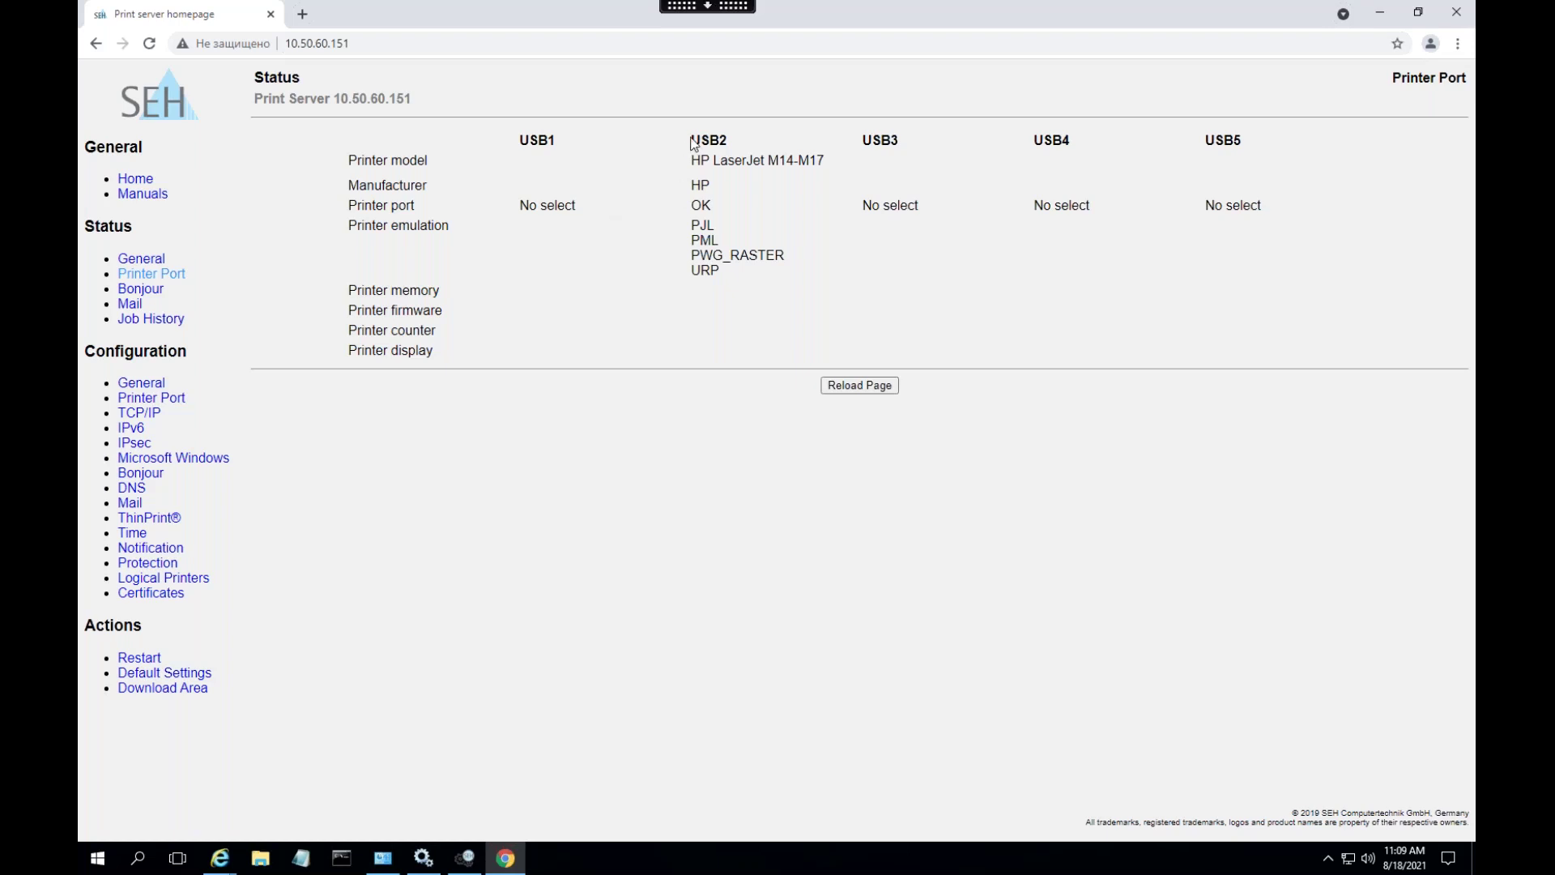
left_click_drag(692, 145, 746, 160)
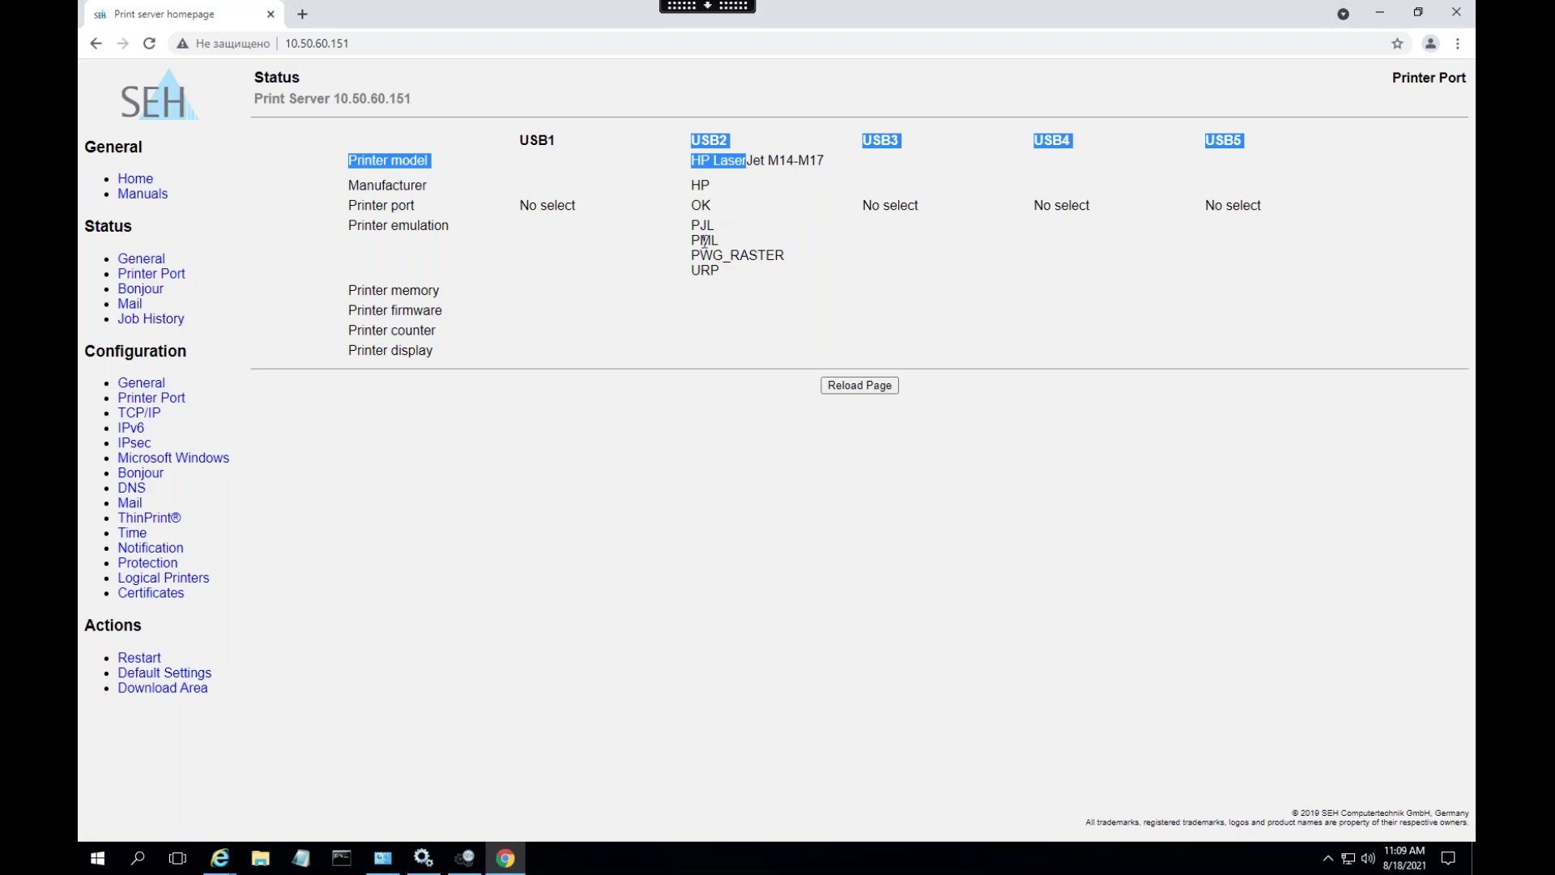
left_click(695, 204)
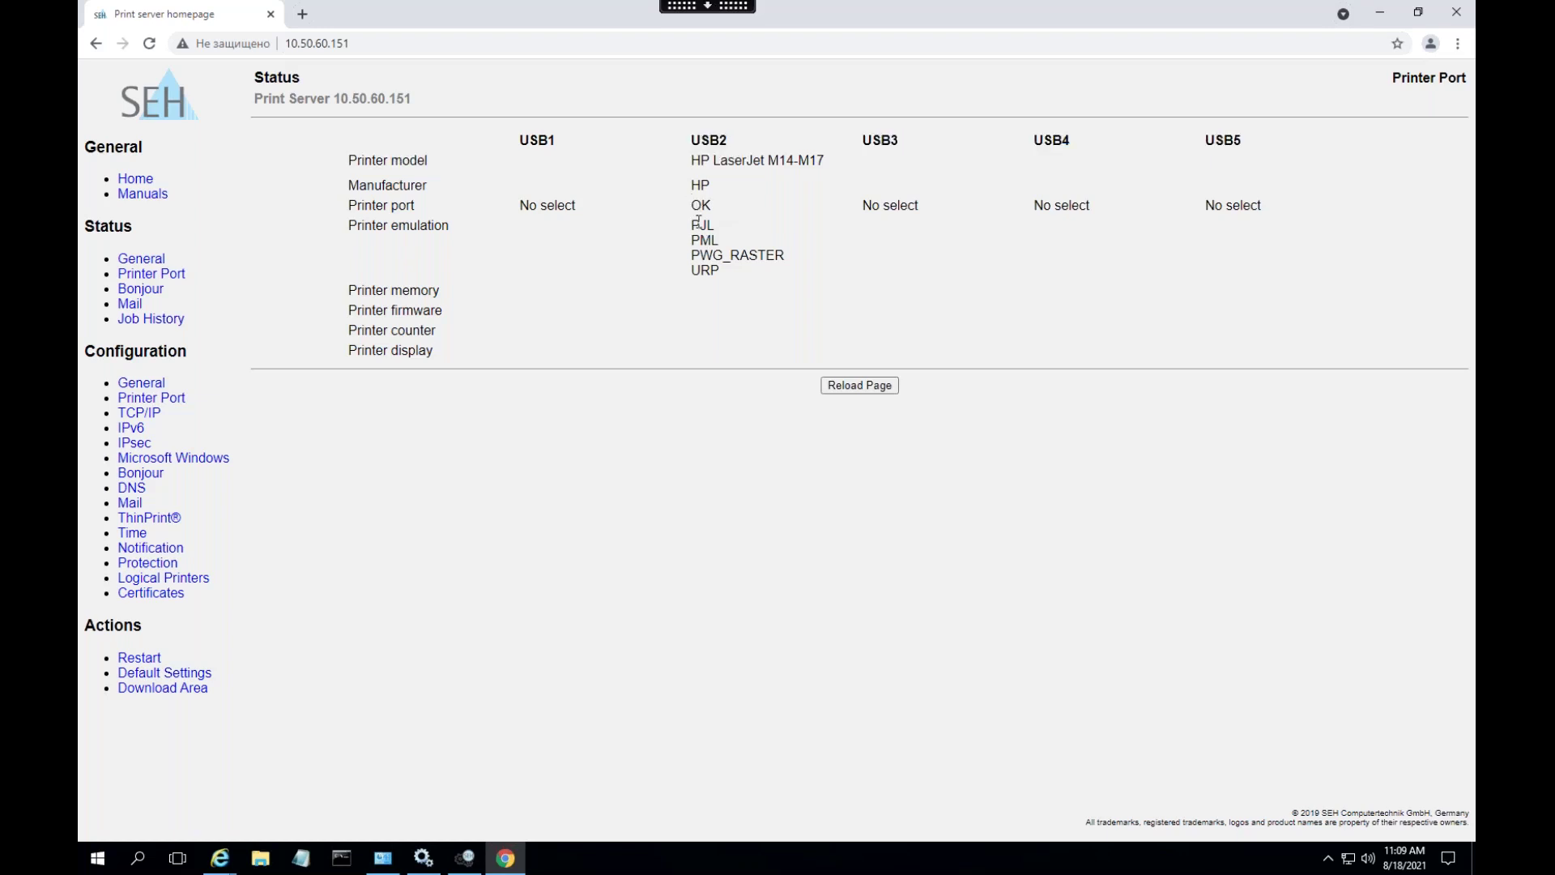
left_click_drag(700, 225, 725, 274)
left_click(711, 243)
left_click(151, 290)
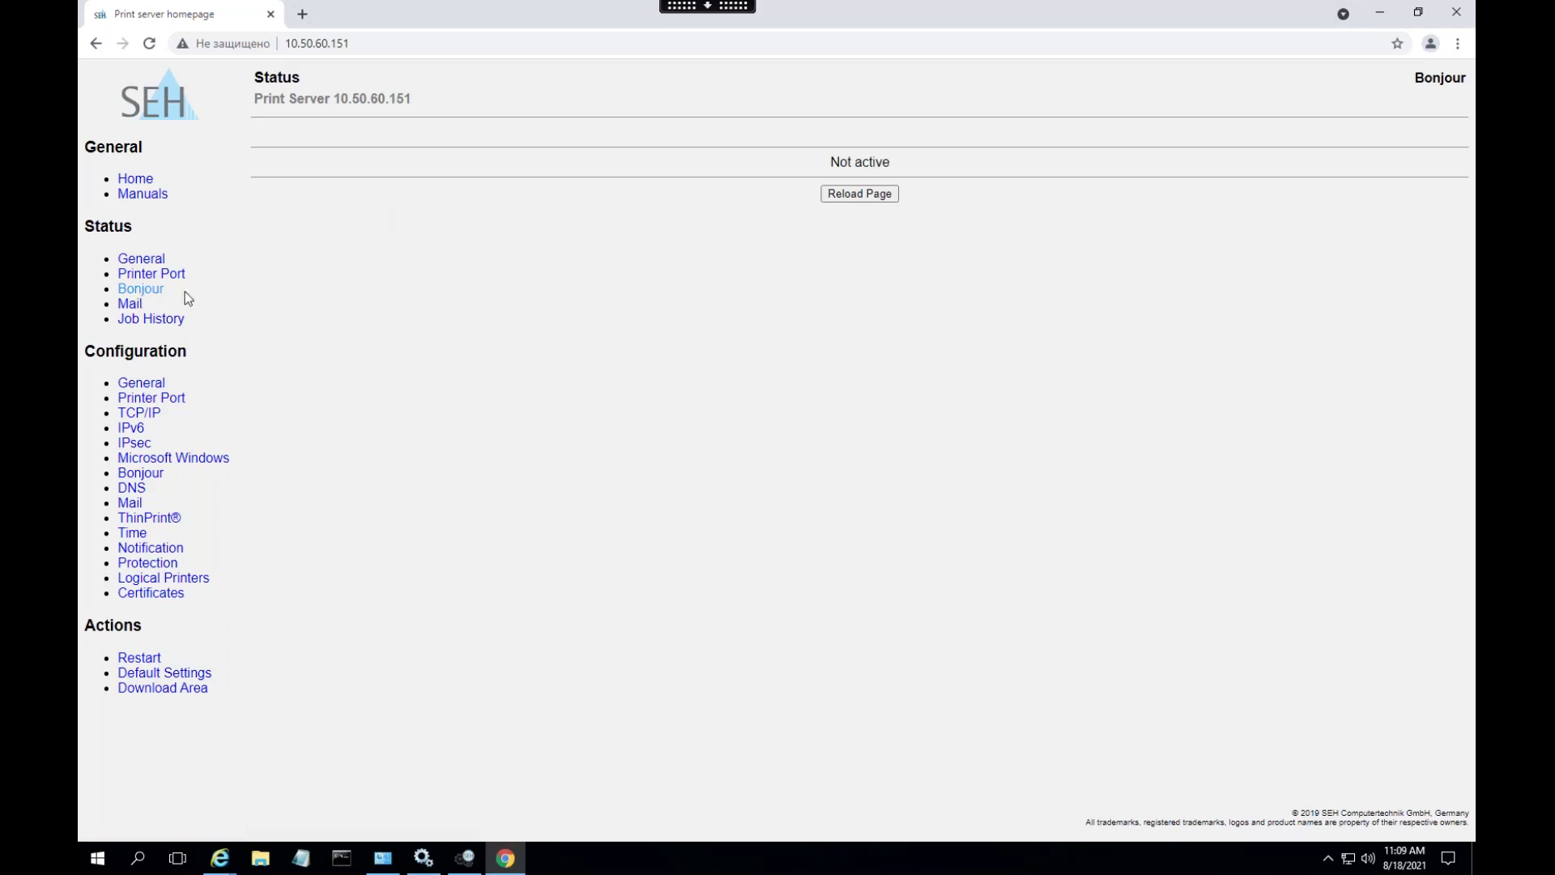
- Check the Job History showing three completed jobs, then view the General configuration page
left_click(137, 321)
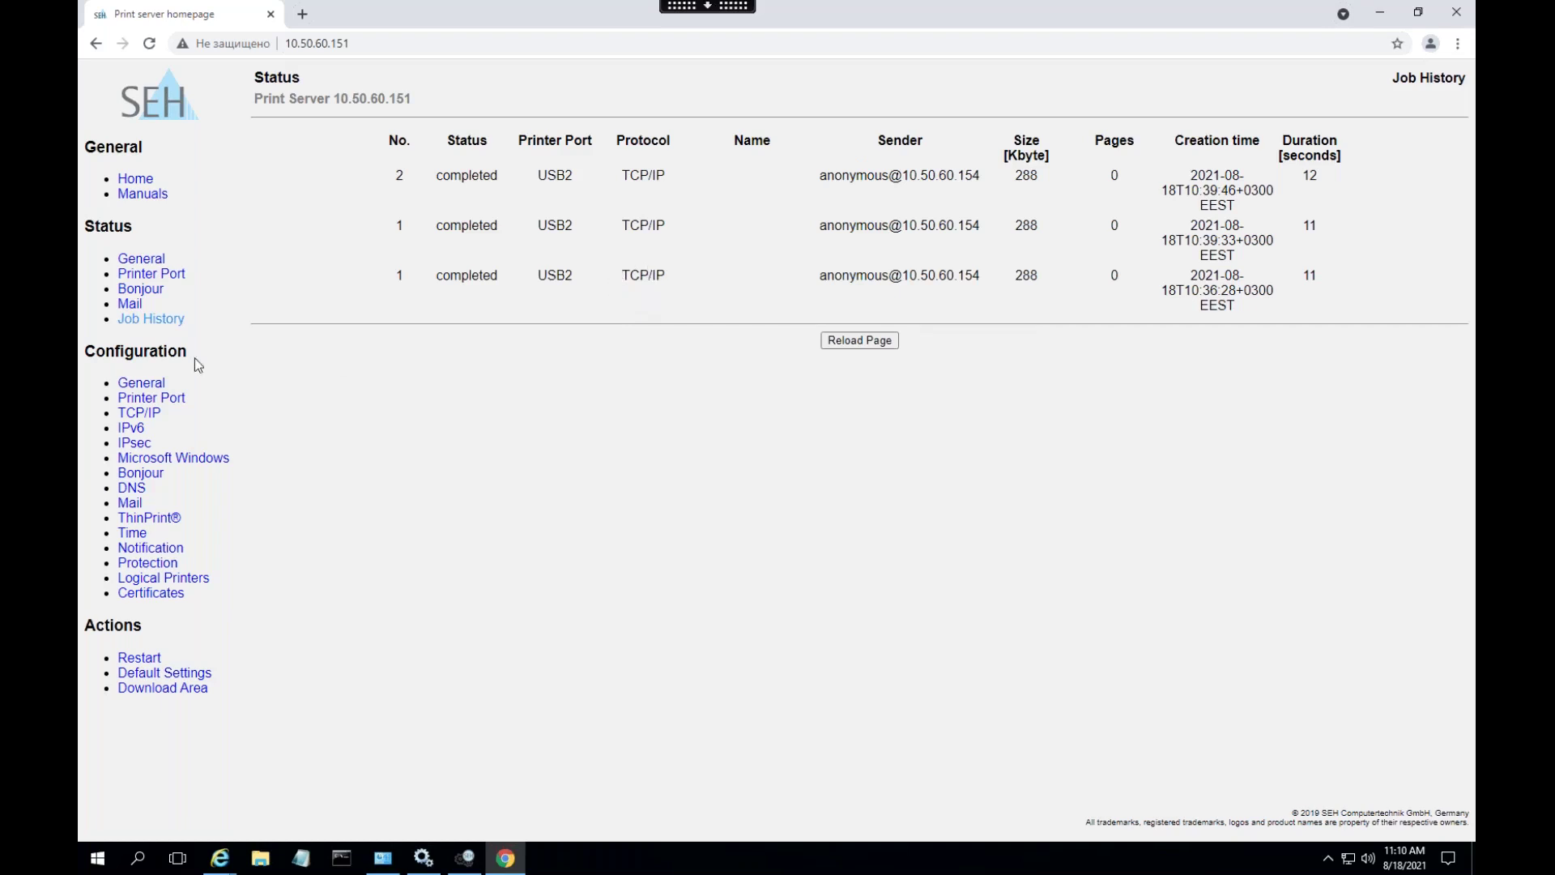
left_click(142, 383)
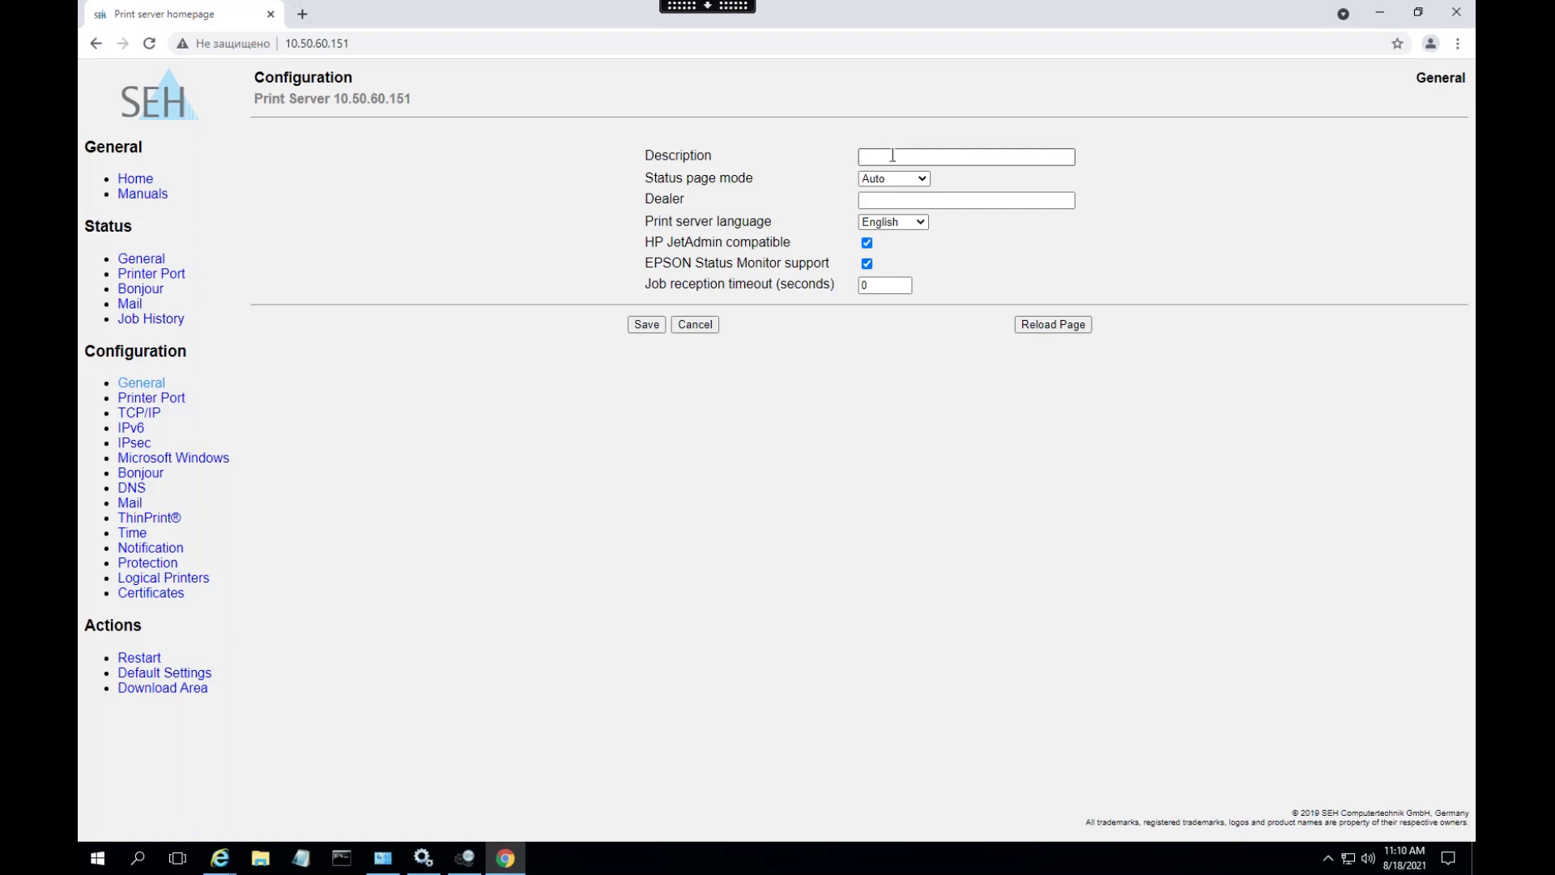
- Save a print server description naming the Moscow office, then view the Printer Port configuration
left_click(887, 158)
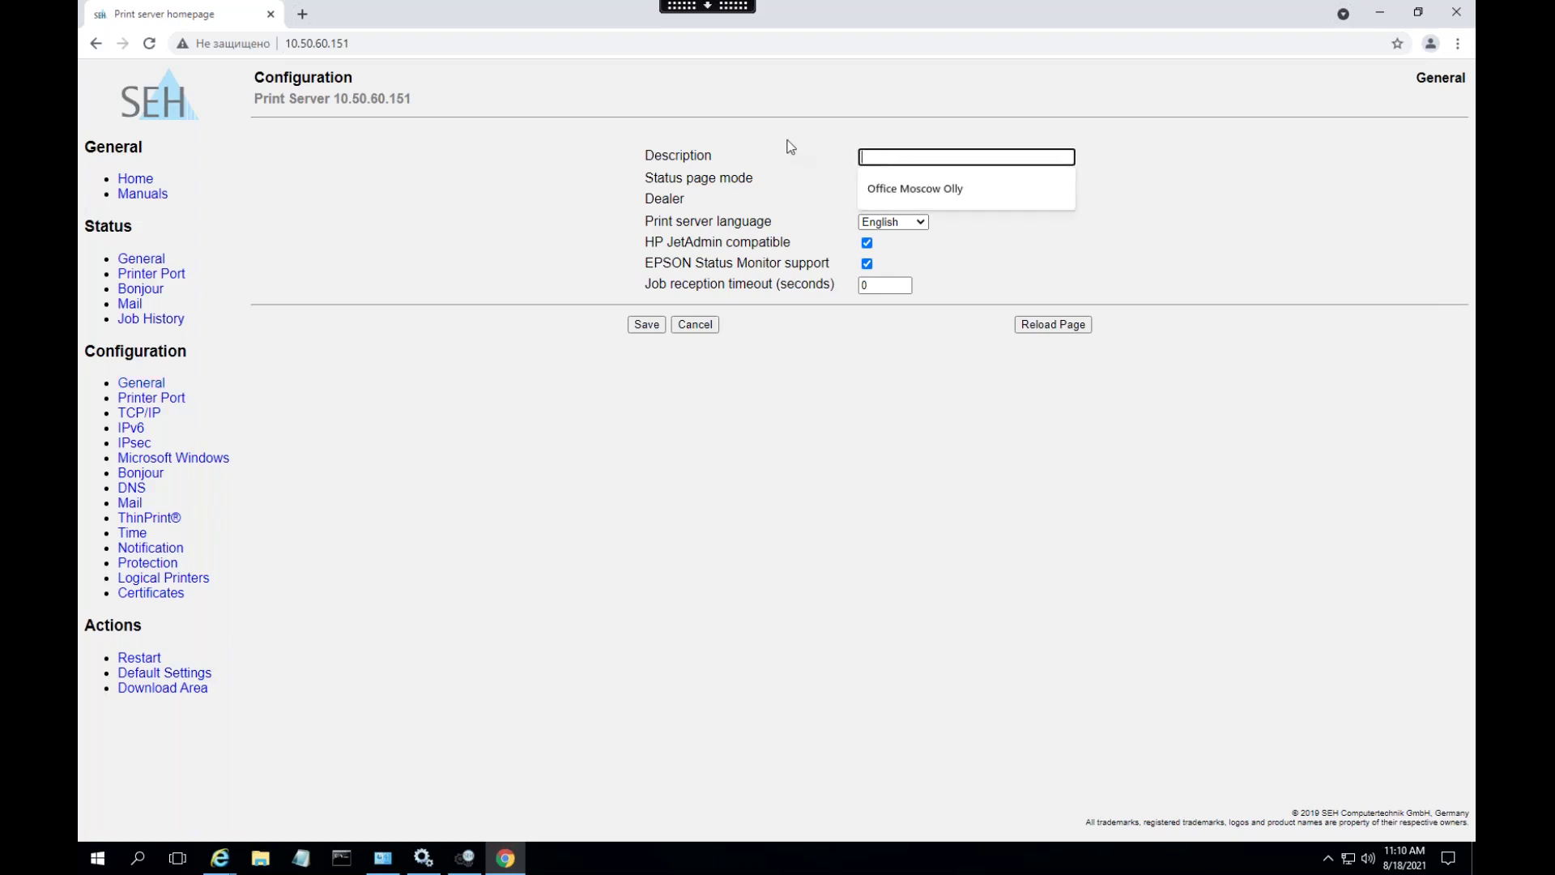
type("Office Moscow Olly")
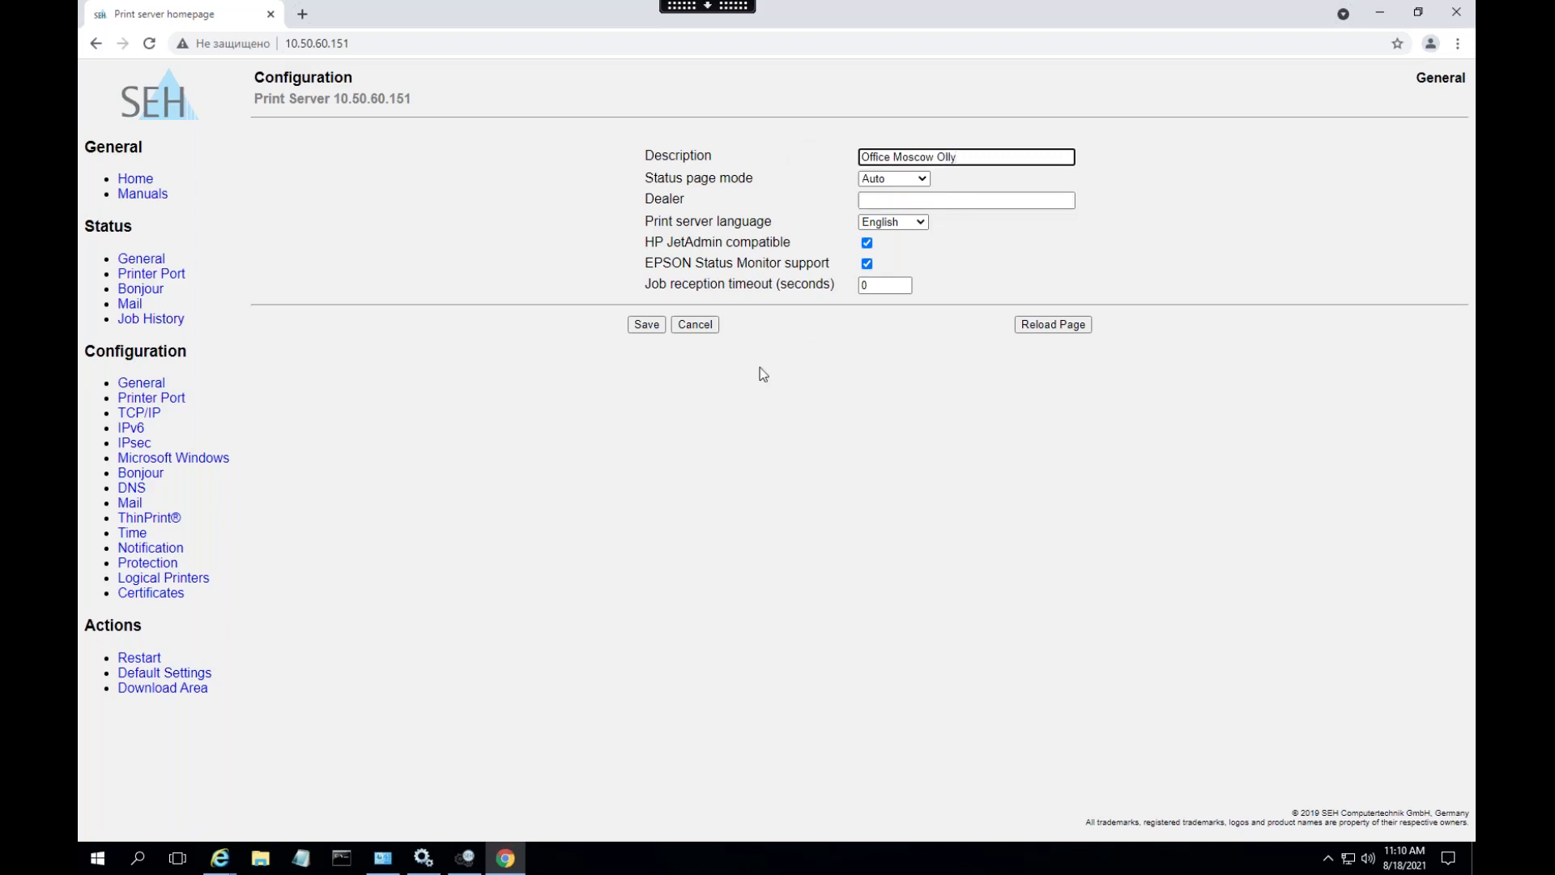
left_click(651, 324)
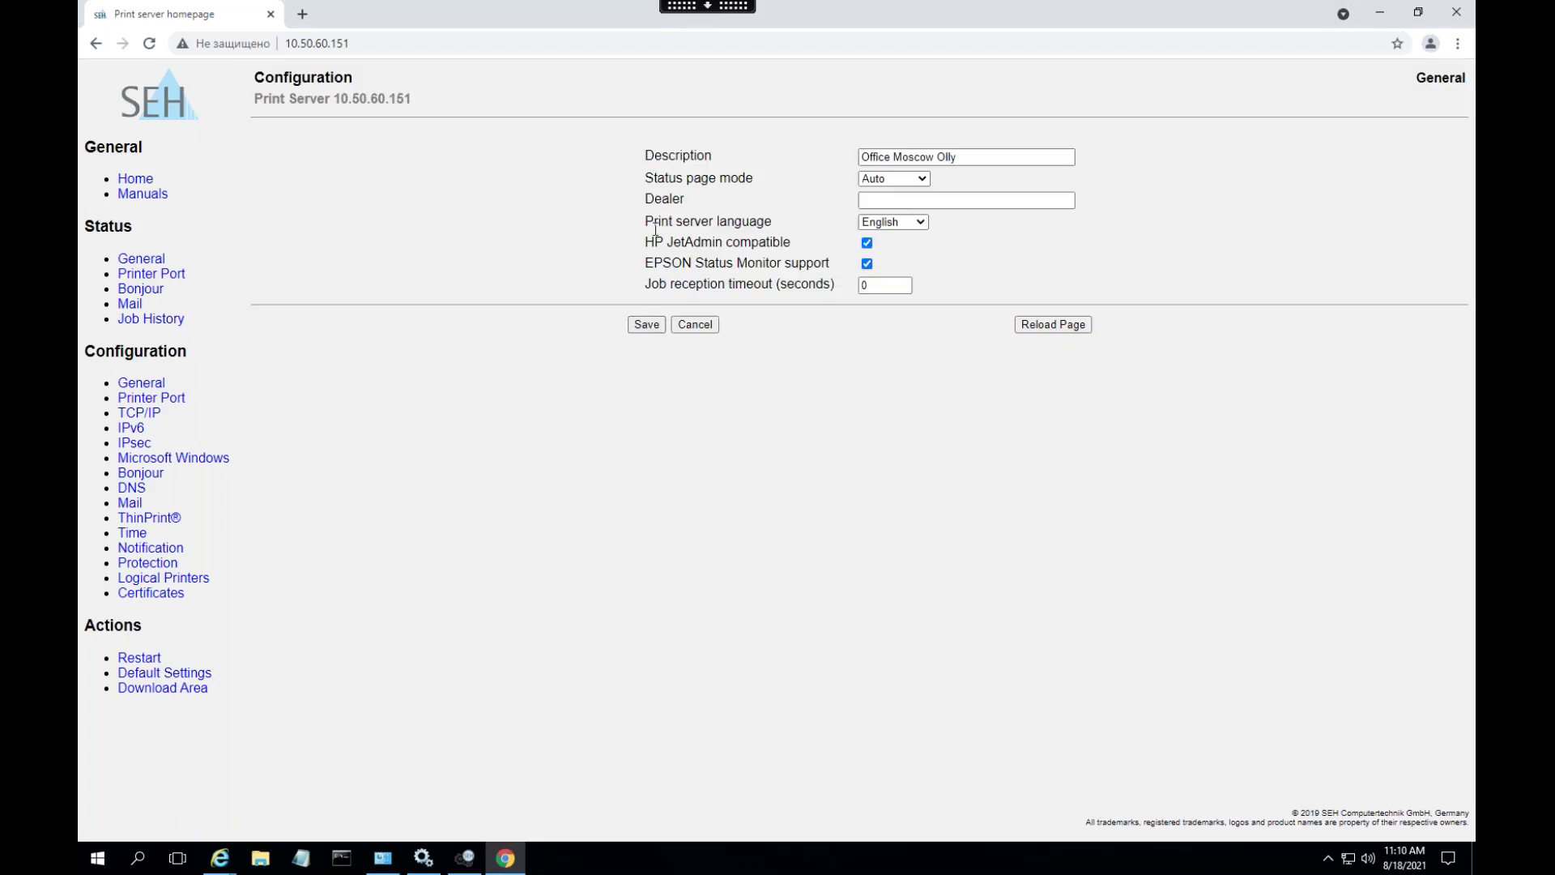
left_click(151, 398)
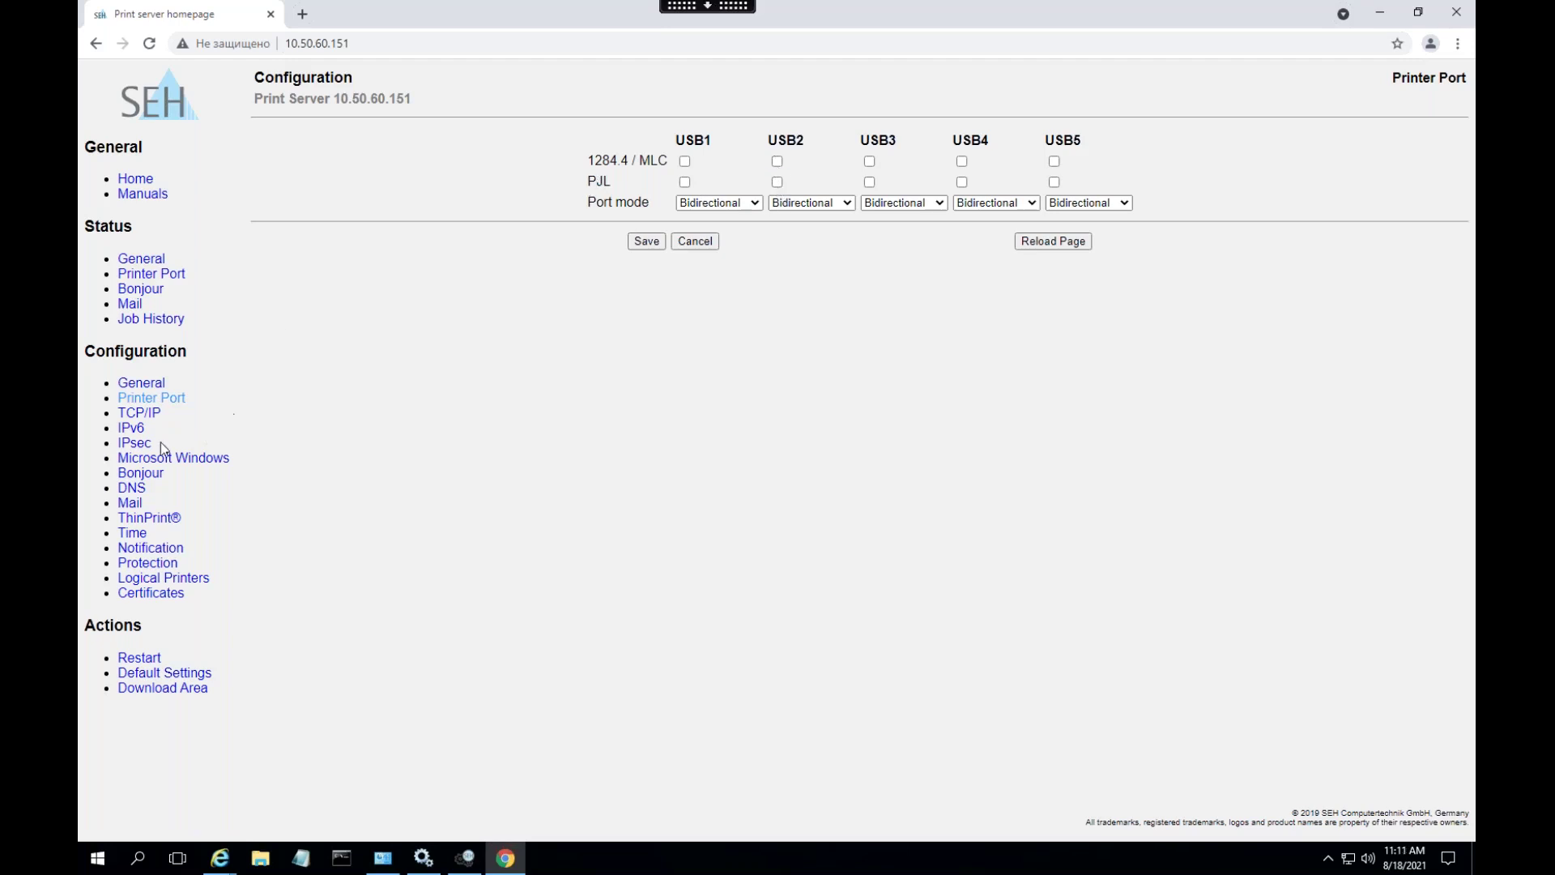
- Look over the TCP/IP ZeroConf and IPv6 settings, then view the IPsec page
left_click(127, 414)
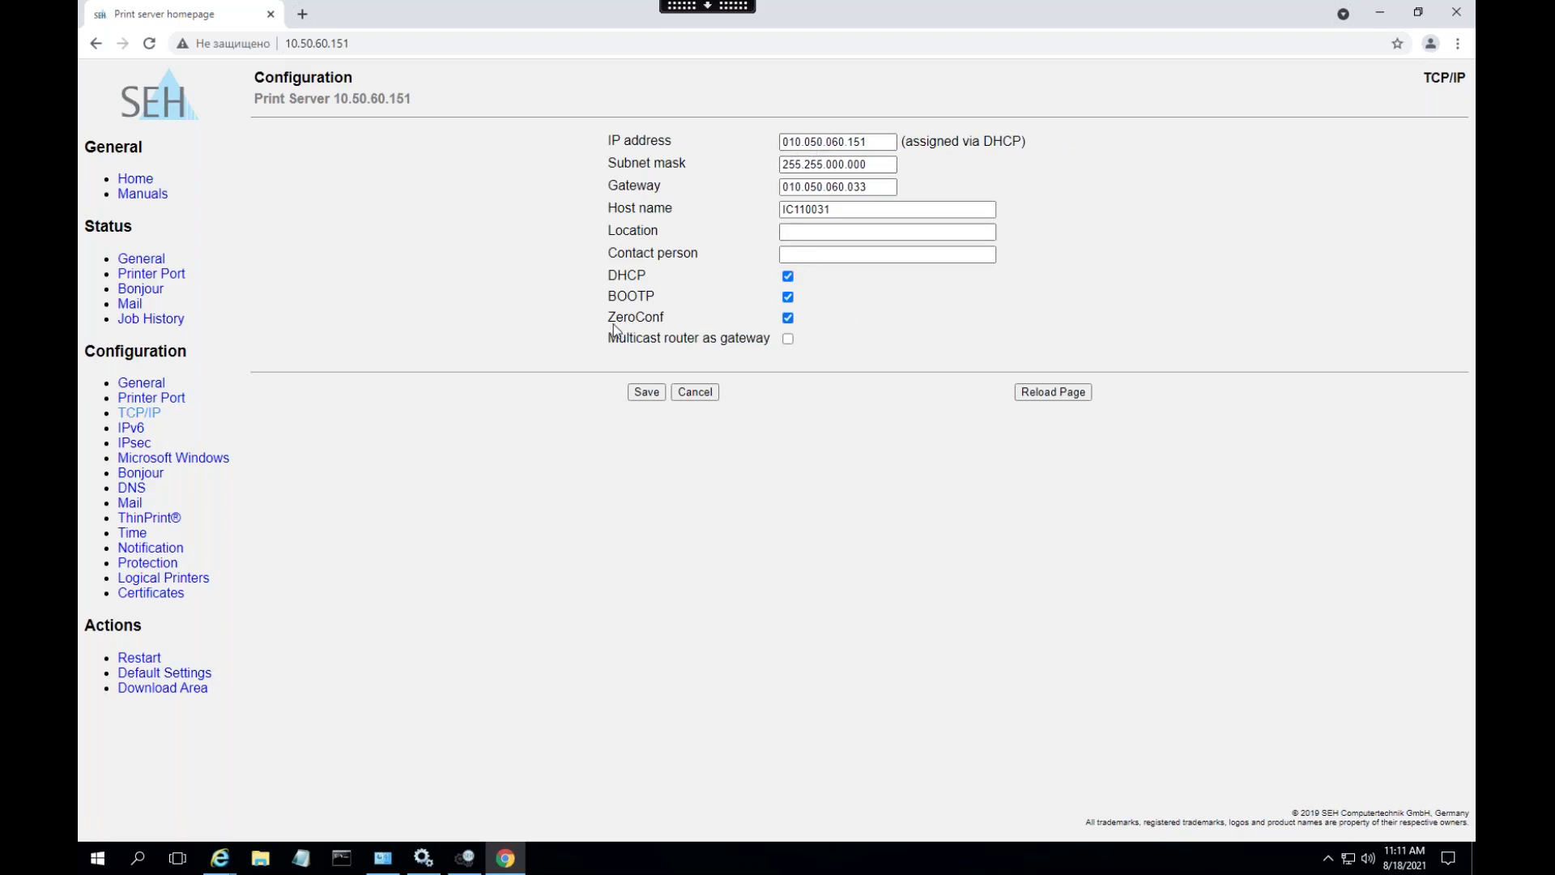
left_click_drag(608, 317, 682, 317)
left_click(127, 442)
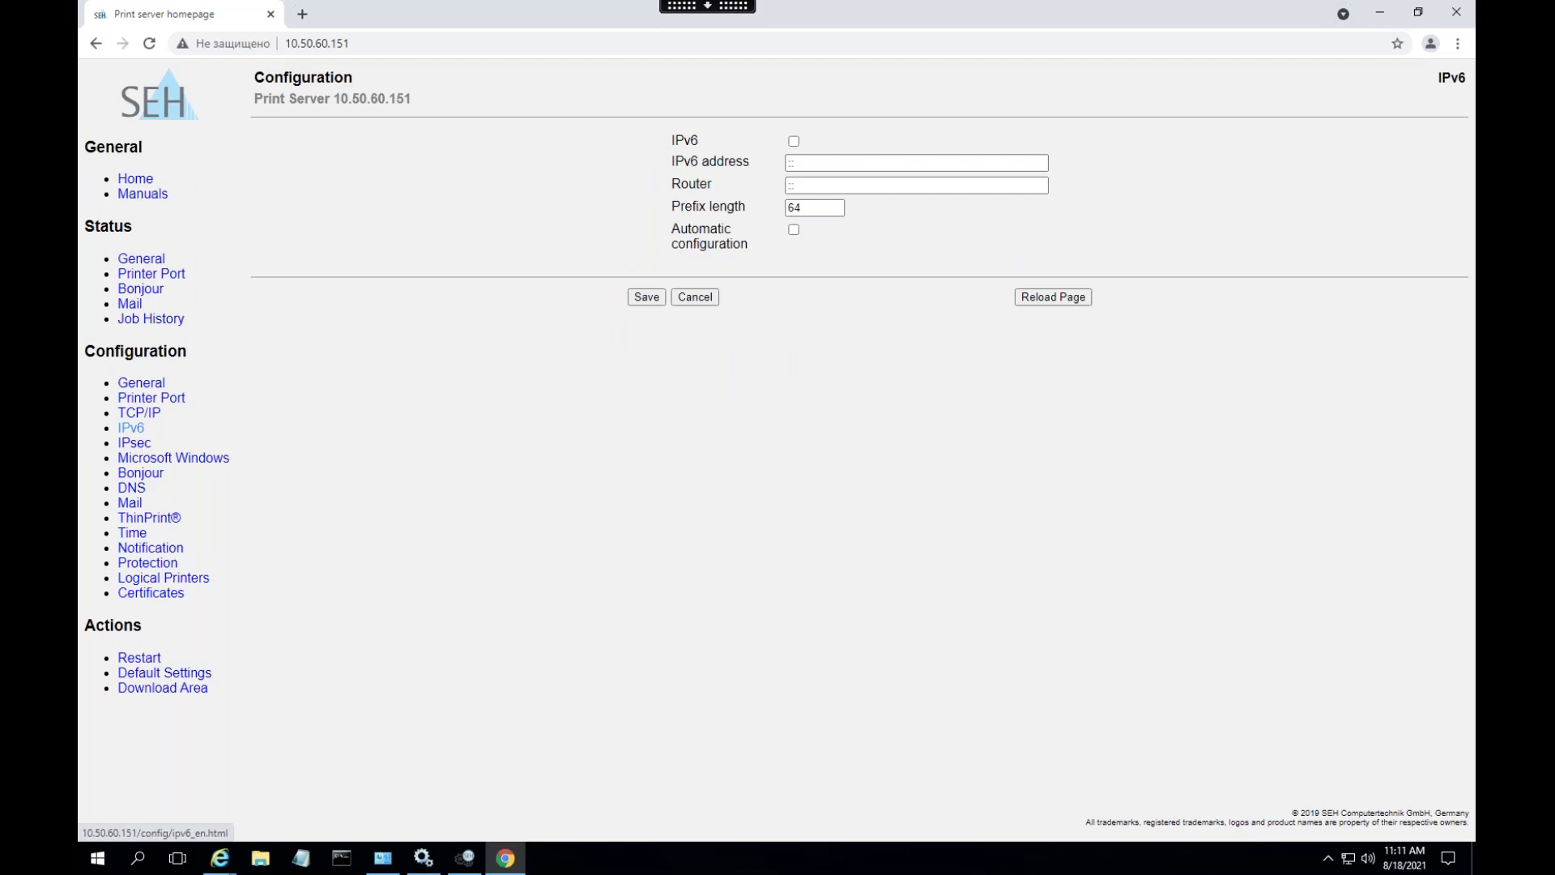
left_click(132, 444)
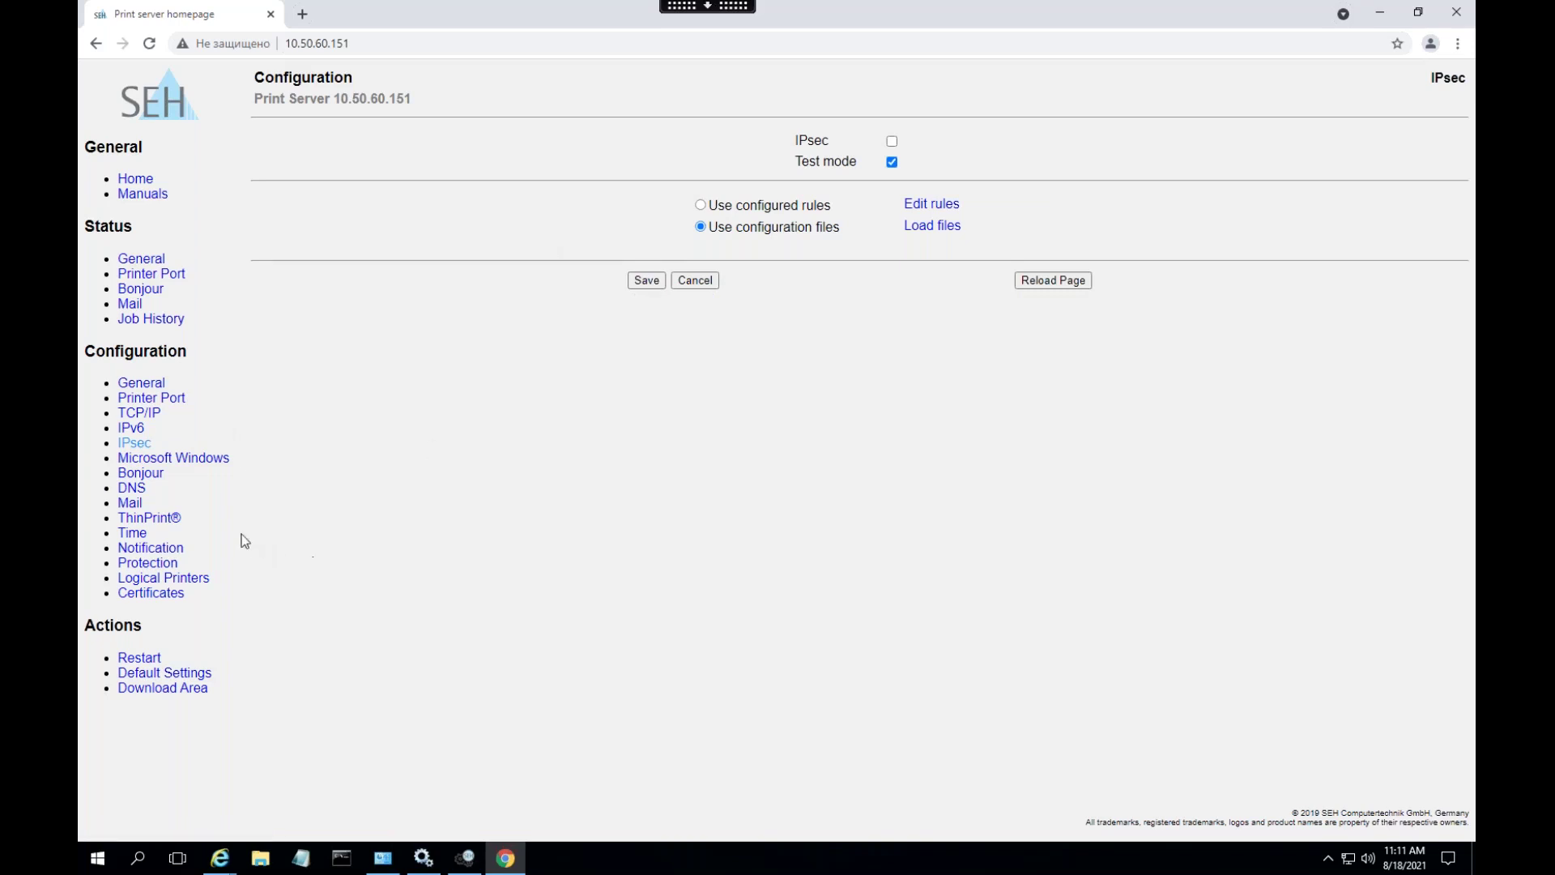
- Enable Bonjour and save it, then look over the DNS and Mail configuration pages
left_click(149, 475)
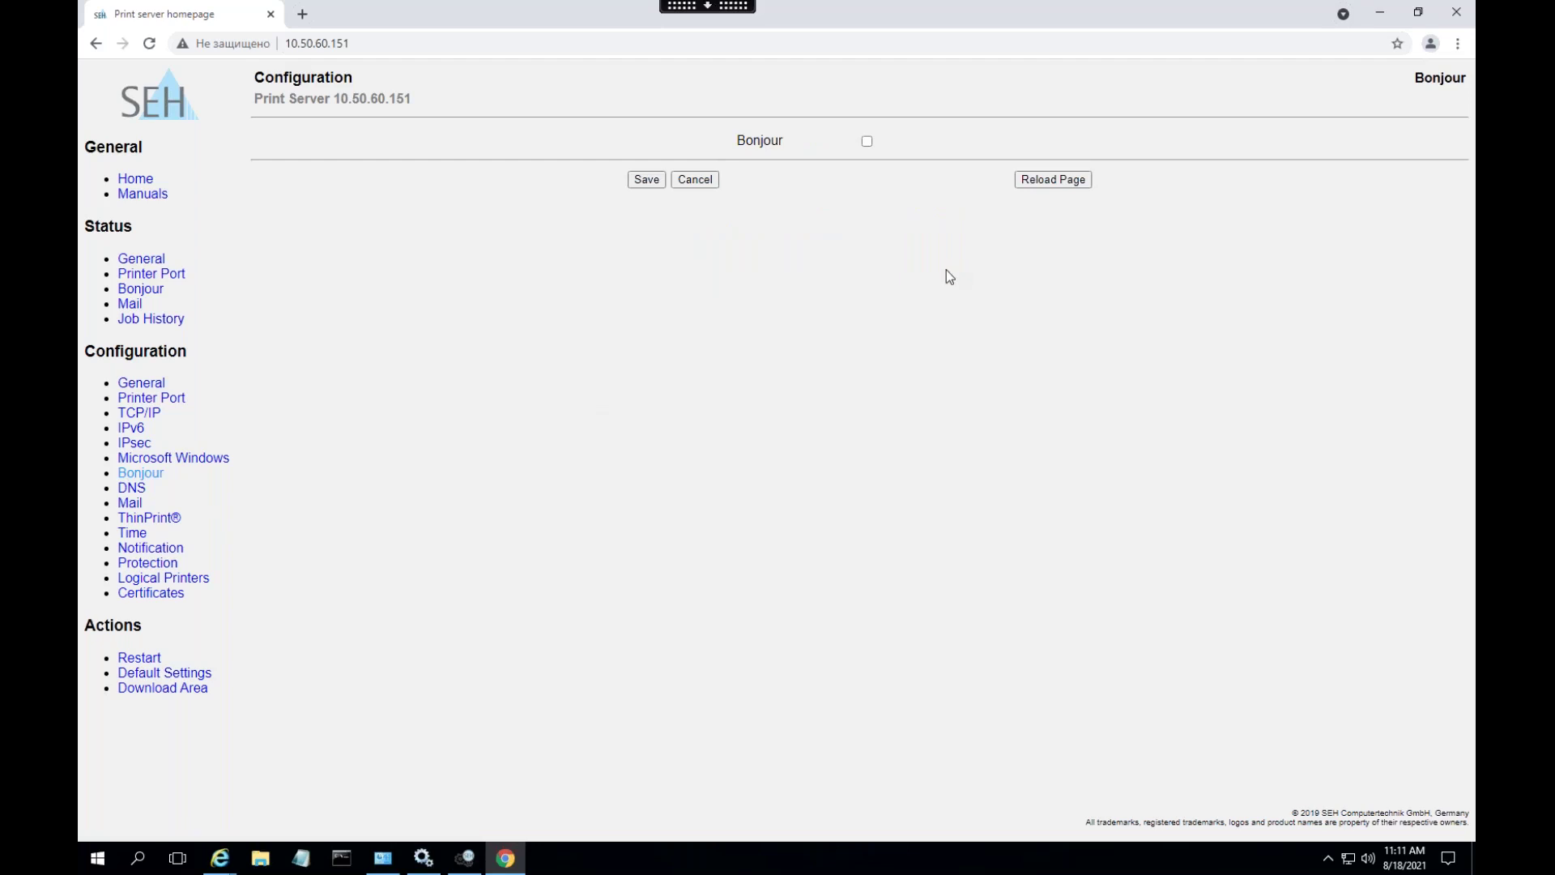
left_click(867, 142)
left_click(647, 180)
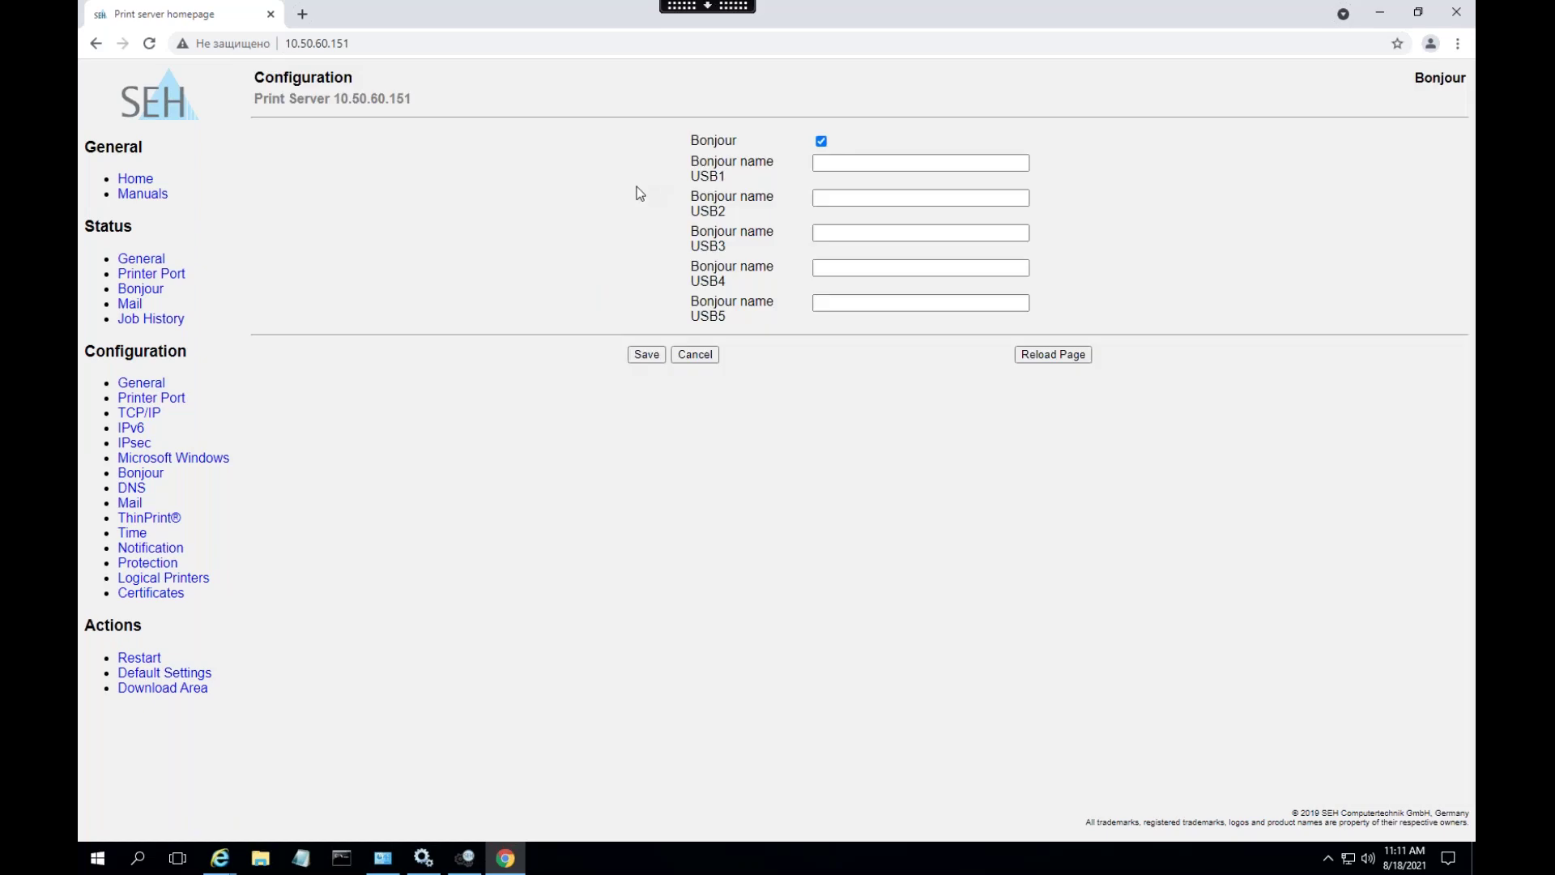
left_click(131, 489)
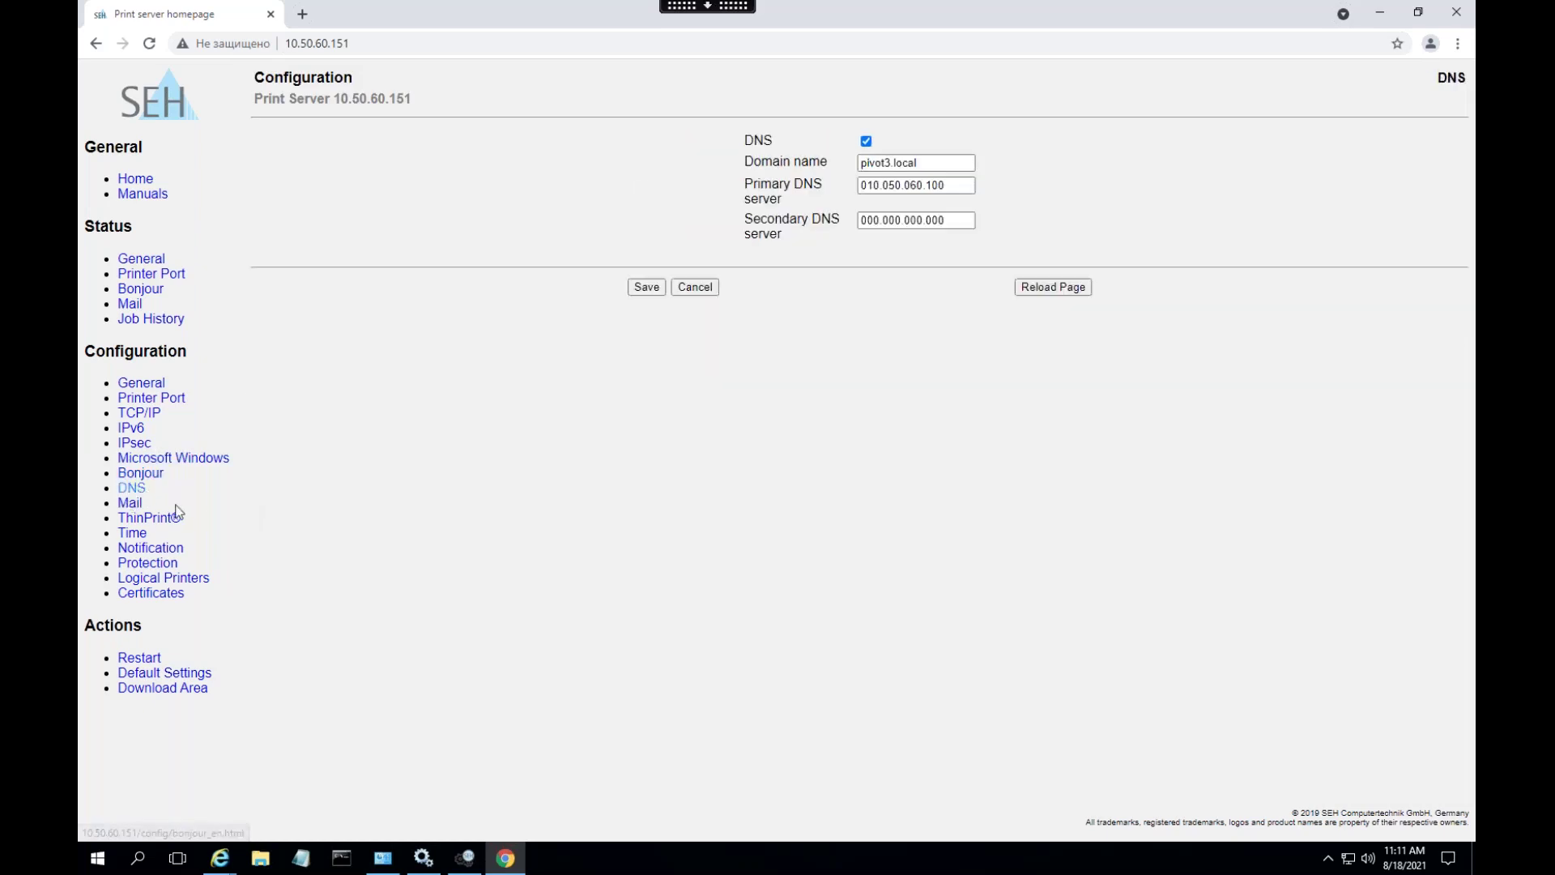
left_click(131, 503)
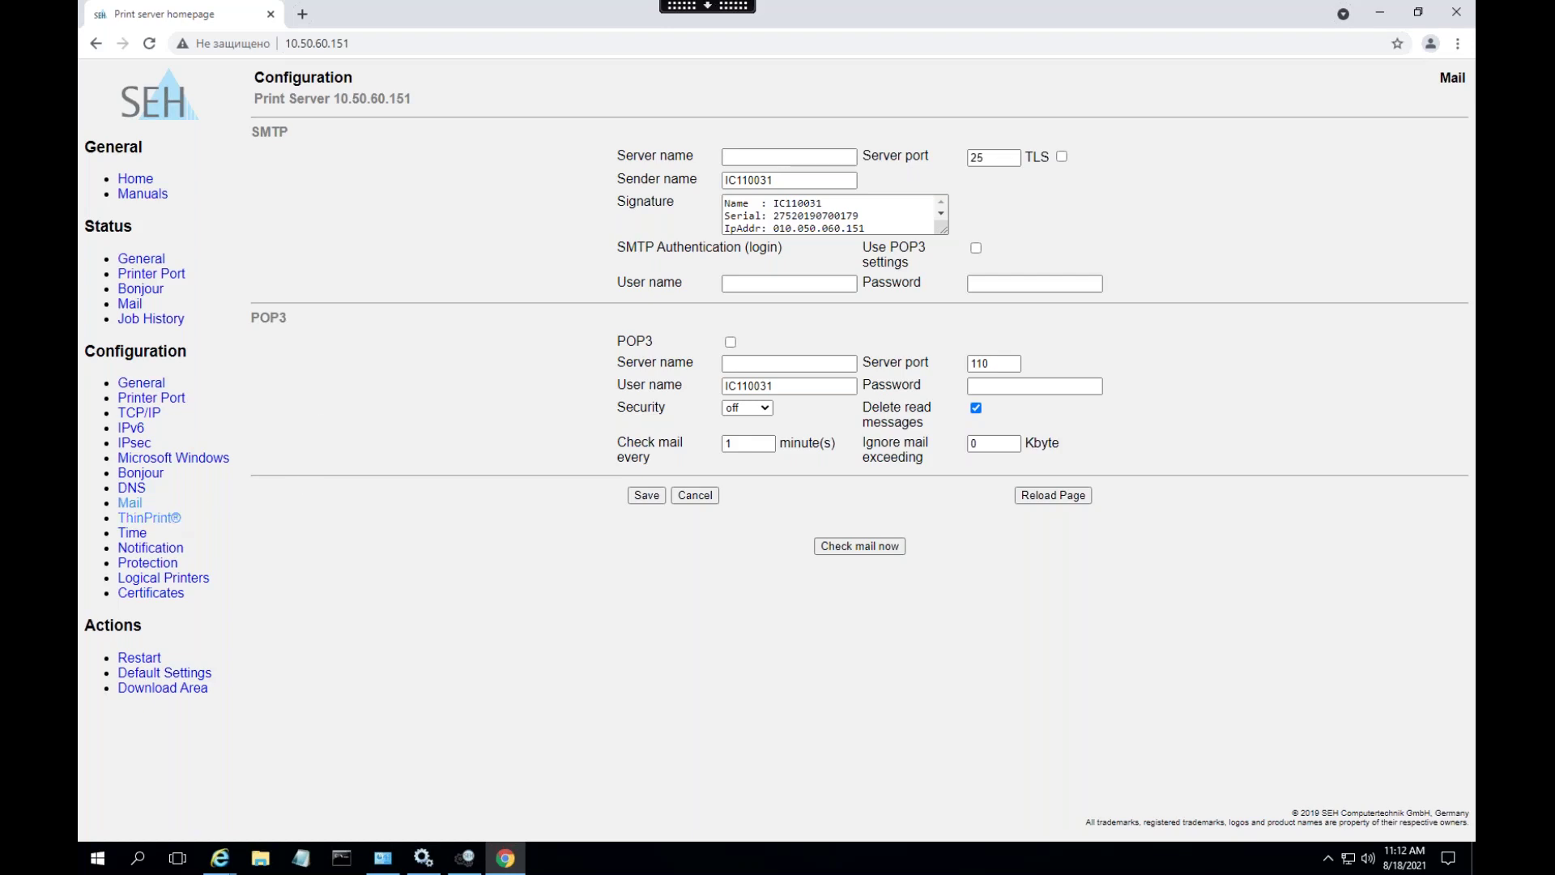
- Step through the ThinPrint, Time and Notification pages to reach the Protection settings
left_click(171, 518)
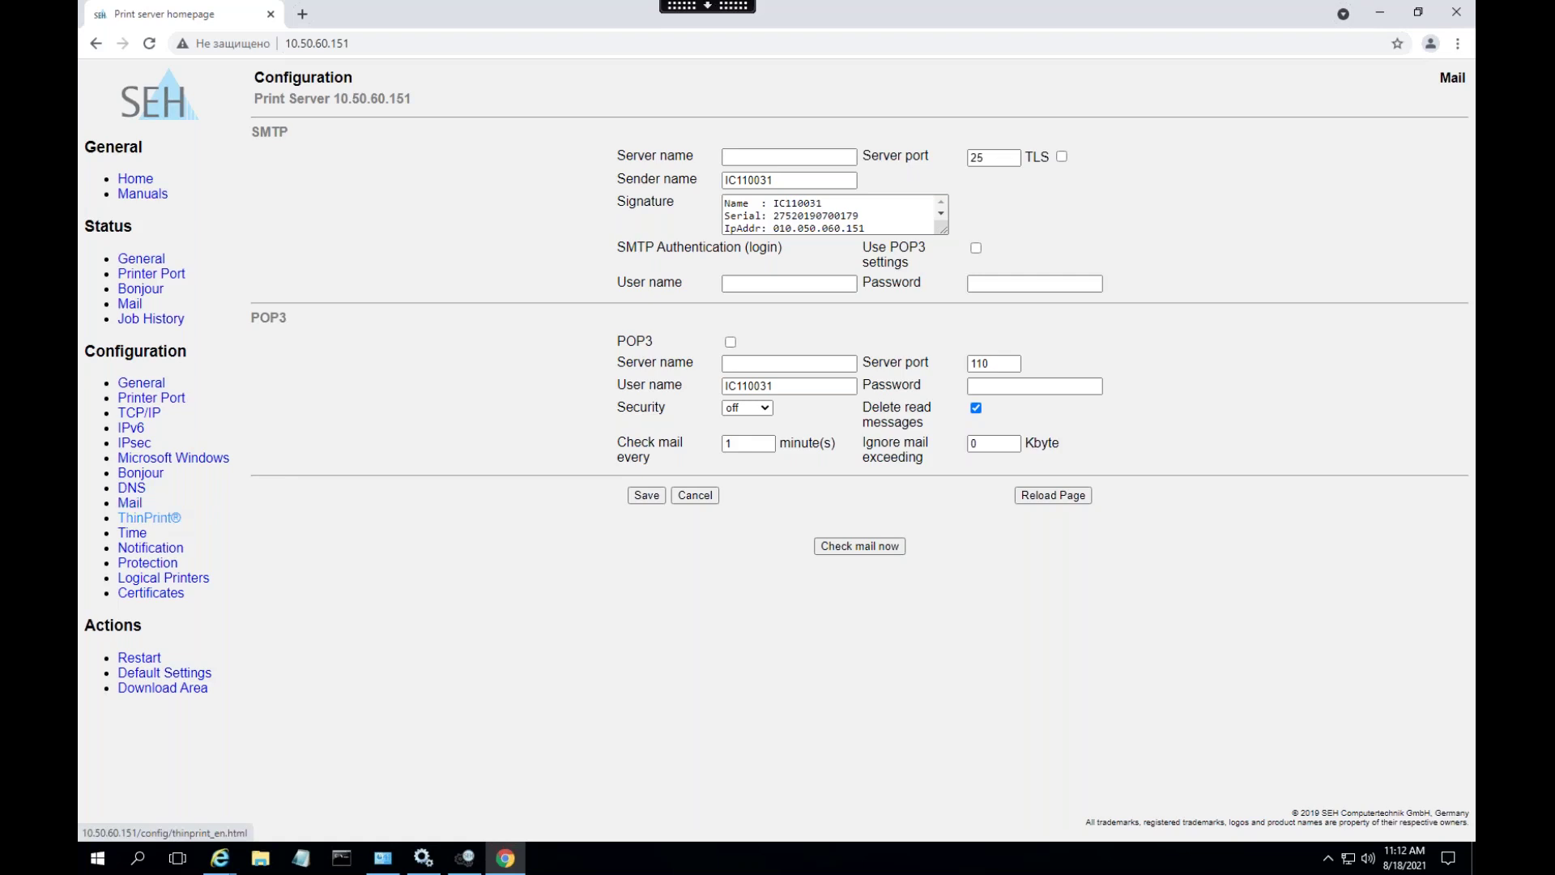
left_click(136, 536)
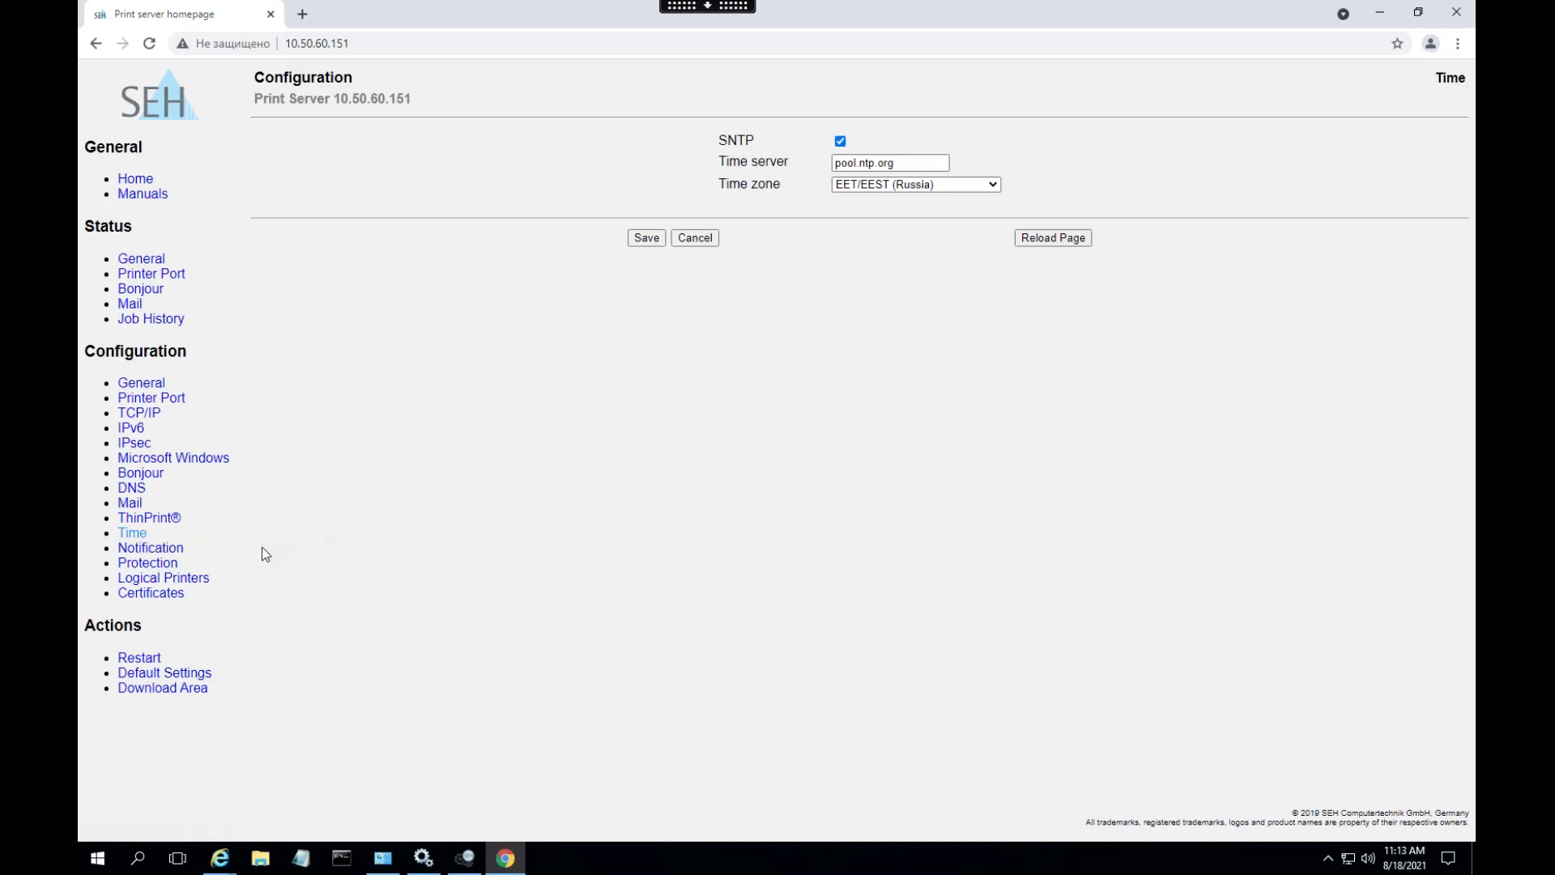
left_click(171, 549)
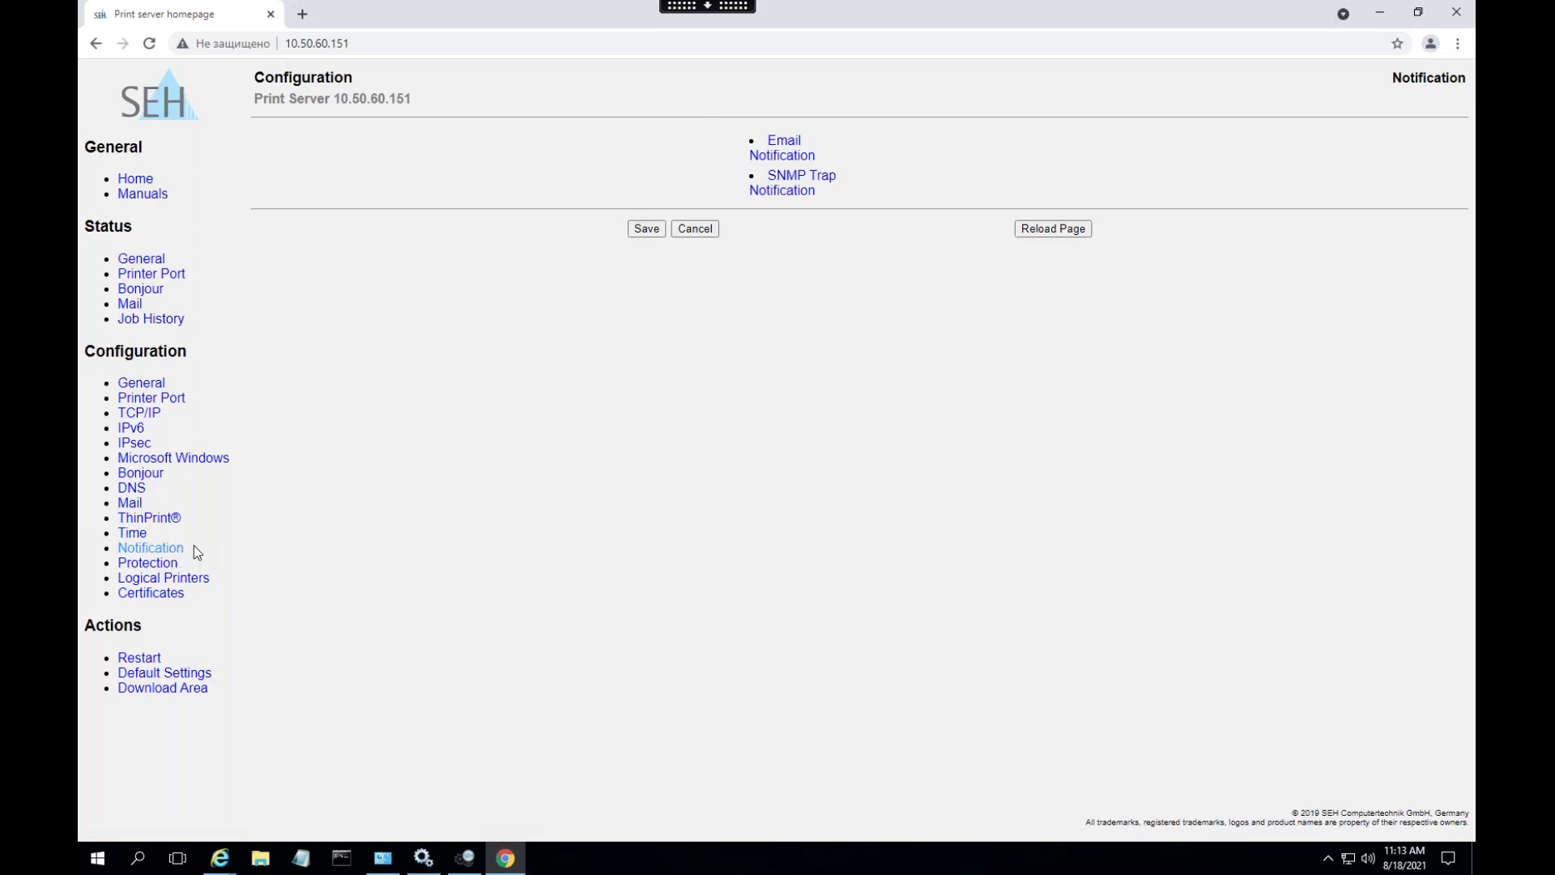
left_click(173, 564)
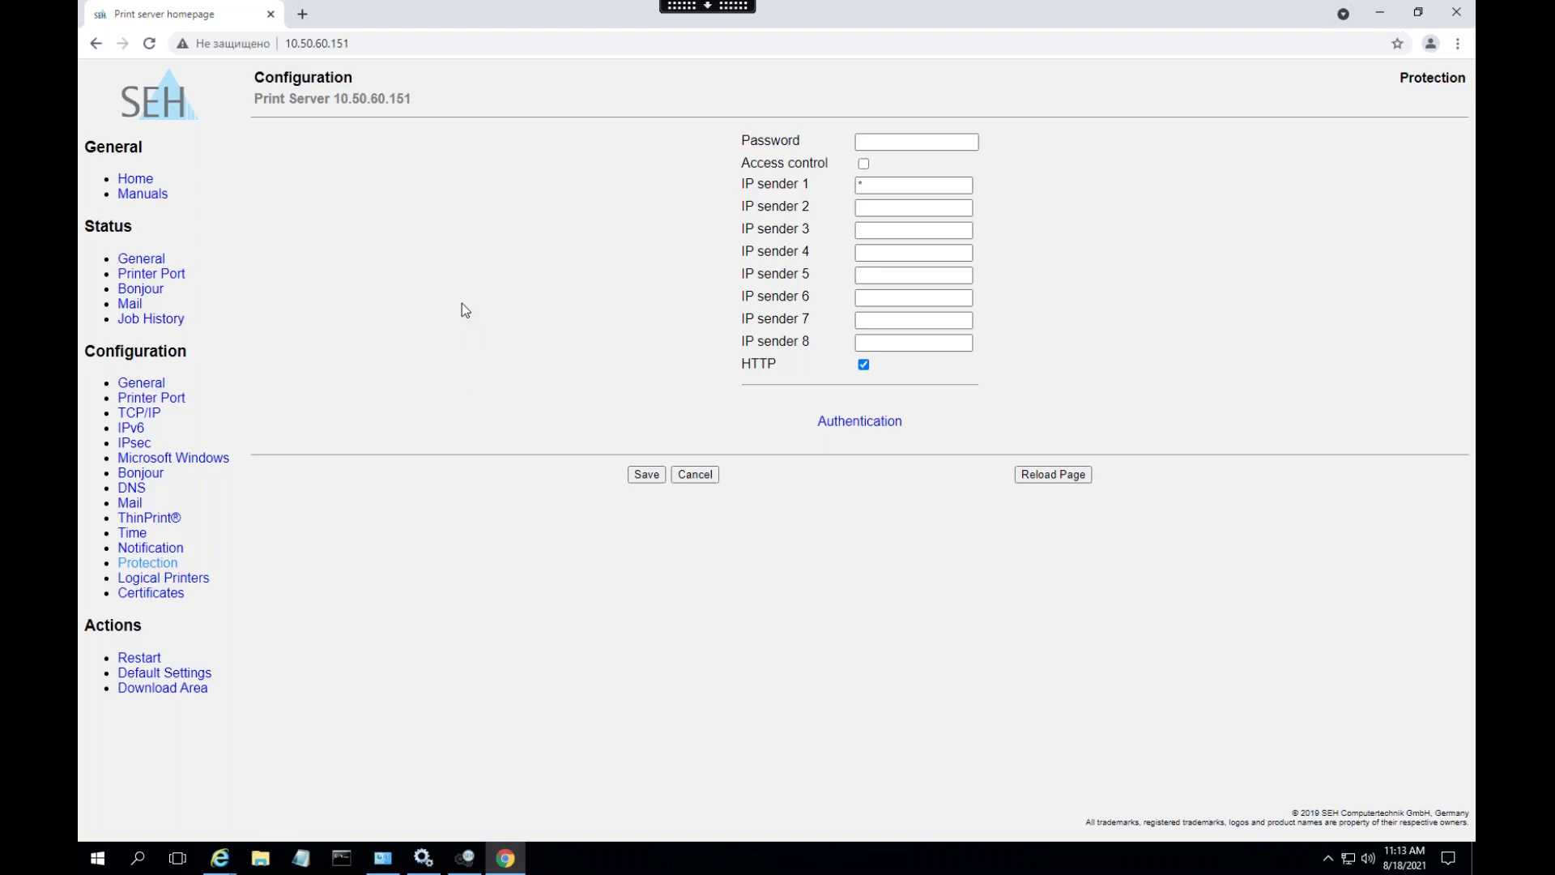
- Enter a print server password and save it, letting the print server restart
left_click(878, 141)
type("1")
left_click(646, 475)
triple_click(741, 362)
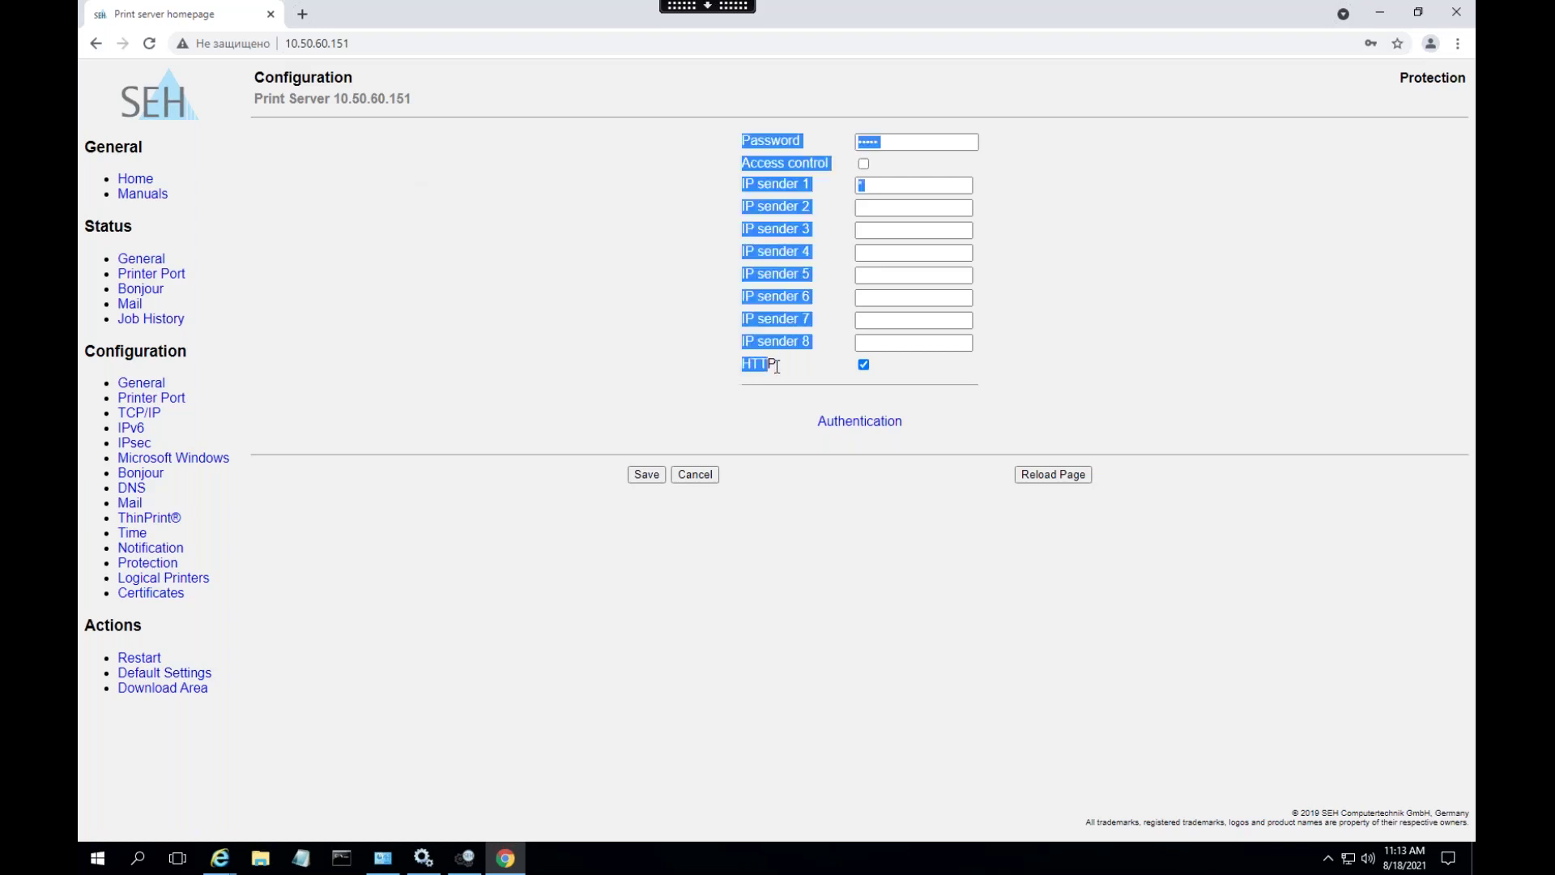
left_click(792, 378)
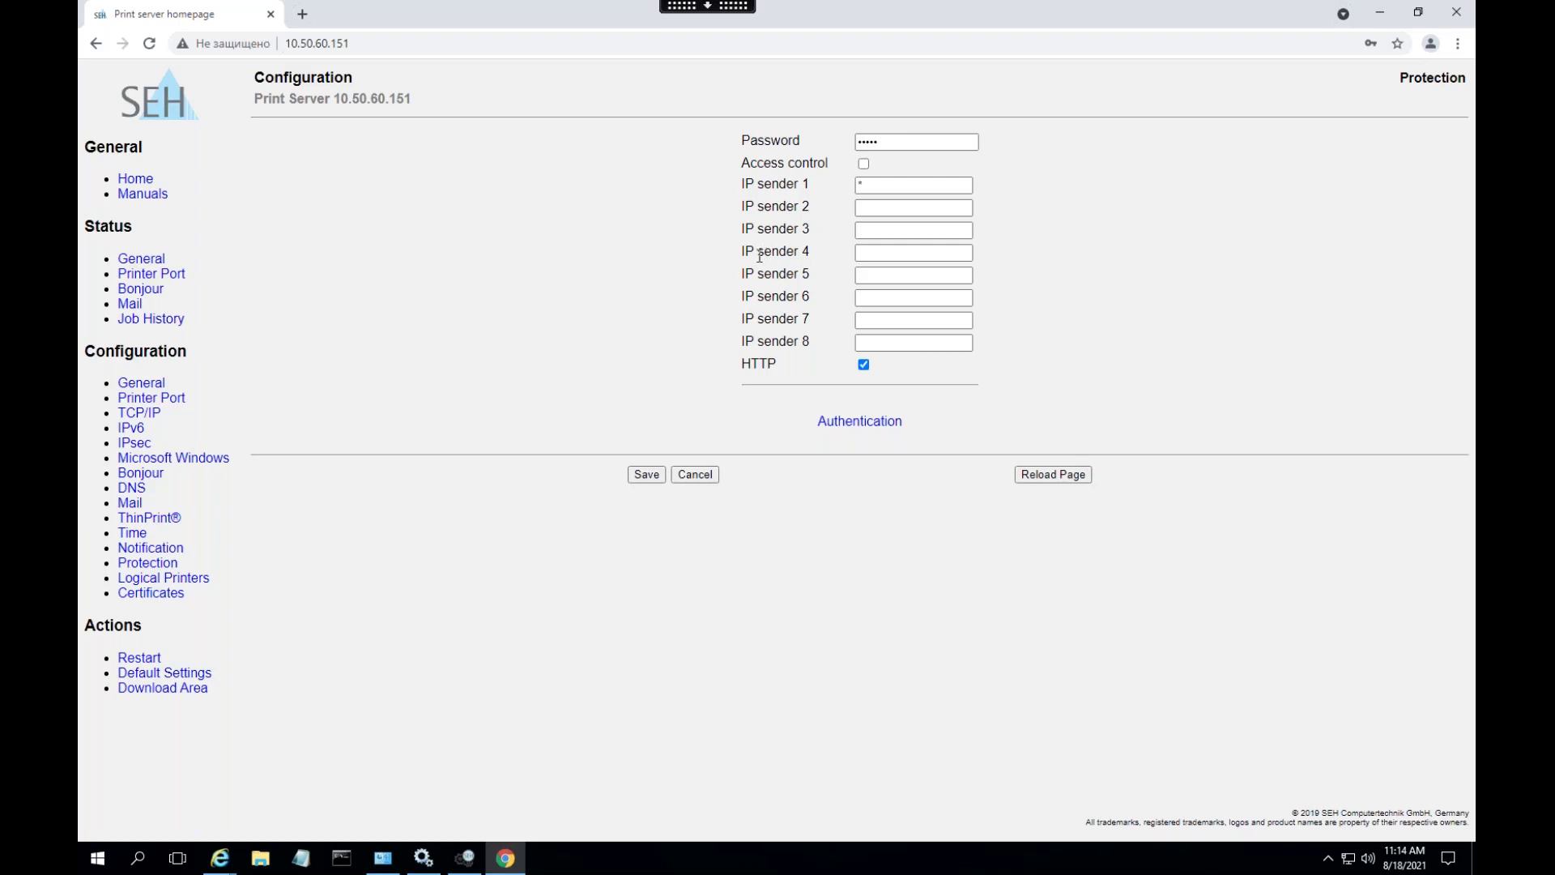
- Bring up Devices and Printers and launch the Add a printer wizard
left_click(382, 860)
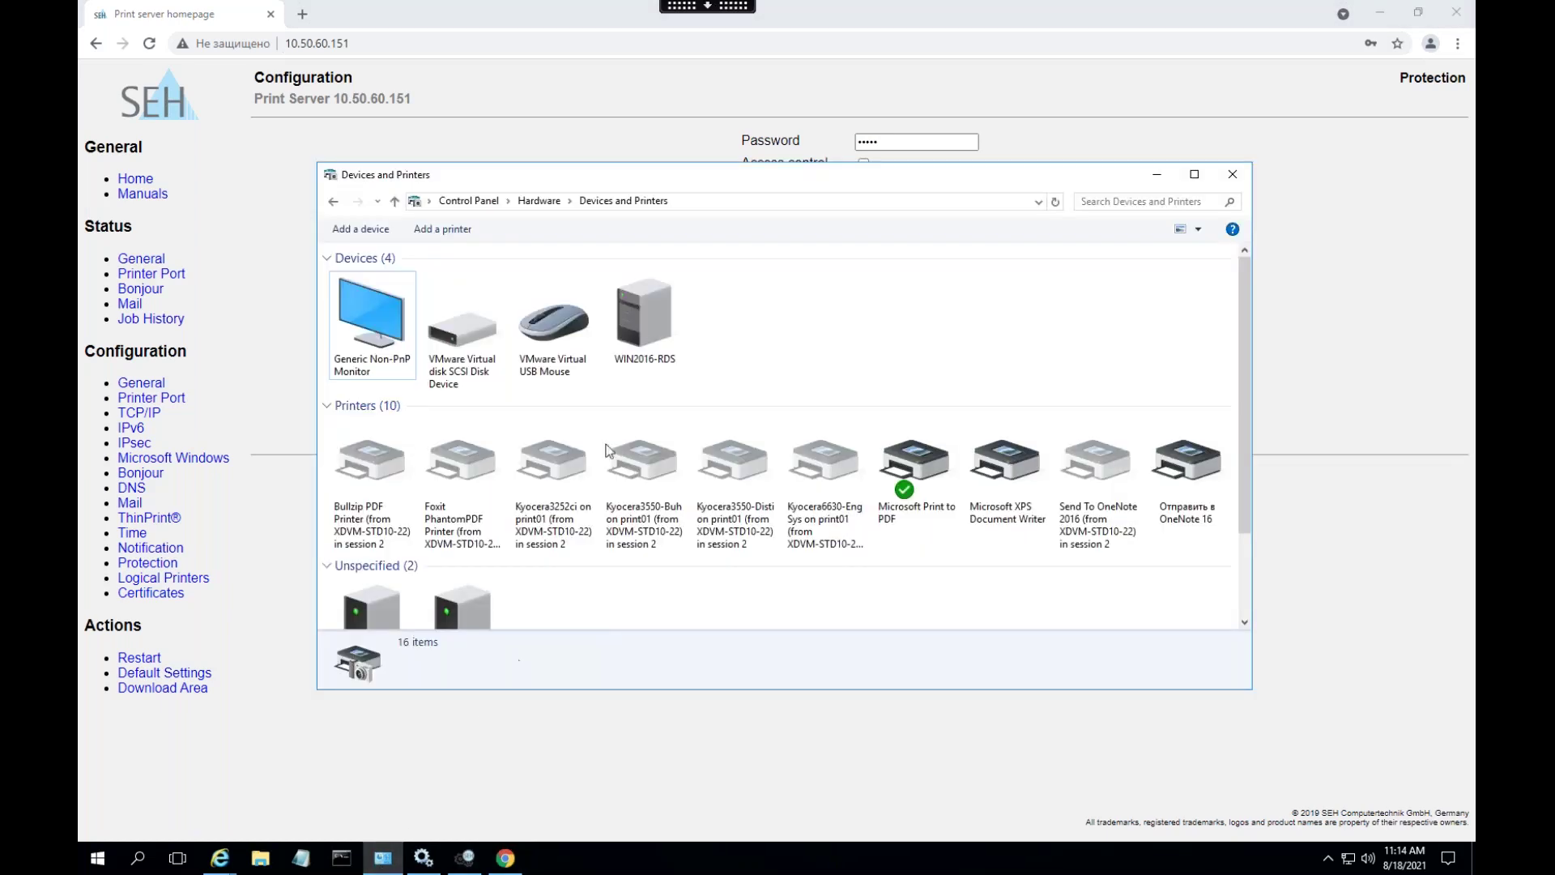
scroll(787, 445, "down", 1)
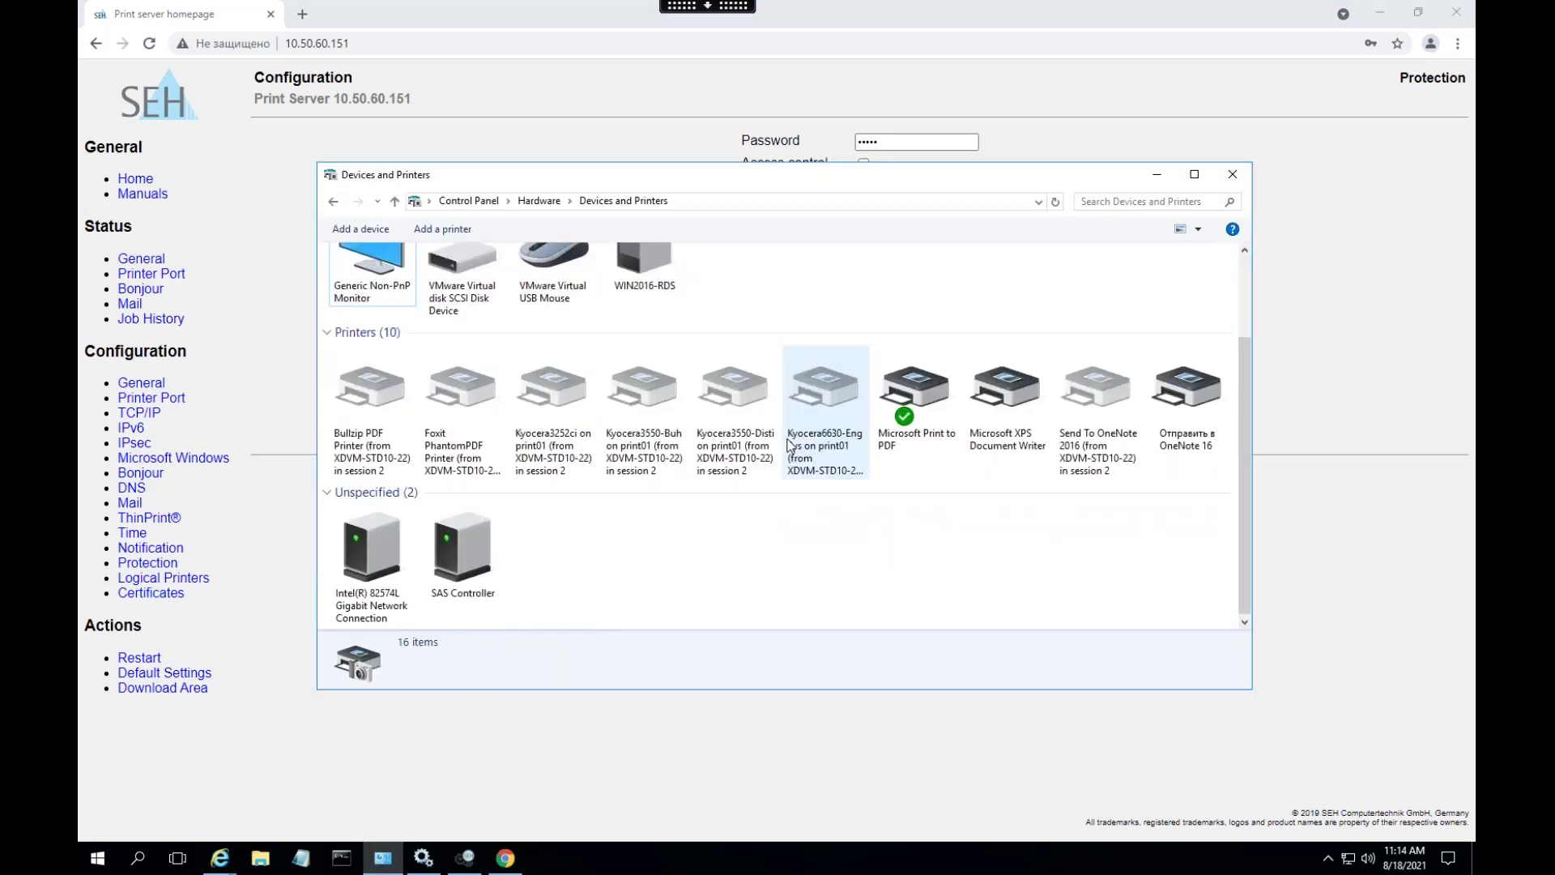
scroll(787, 445, "up", 1)
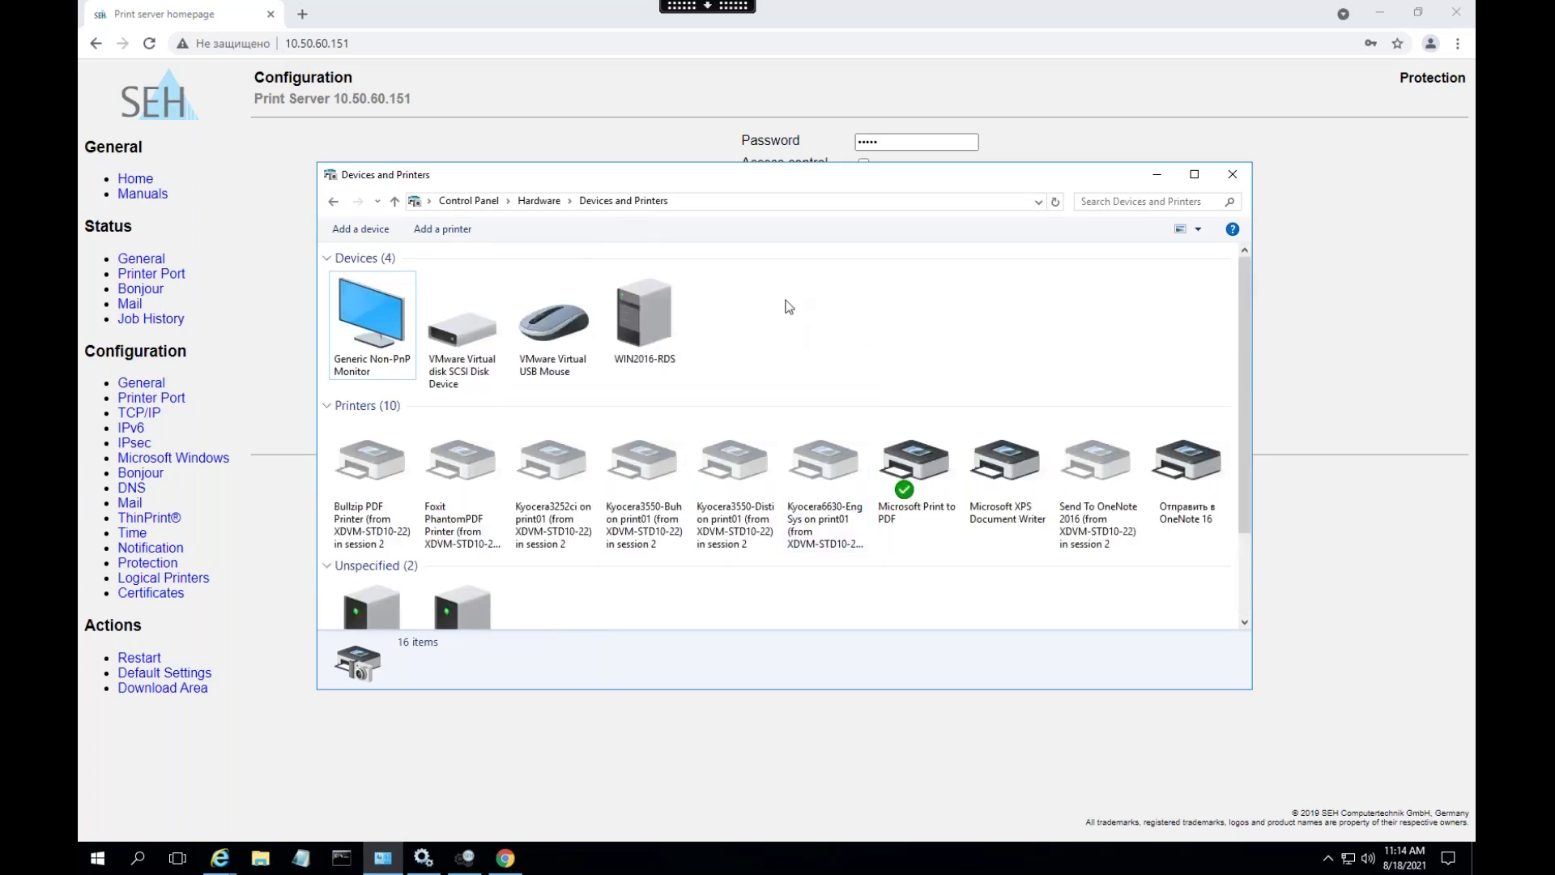
left_click(464, 228)
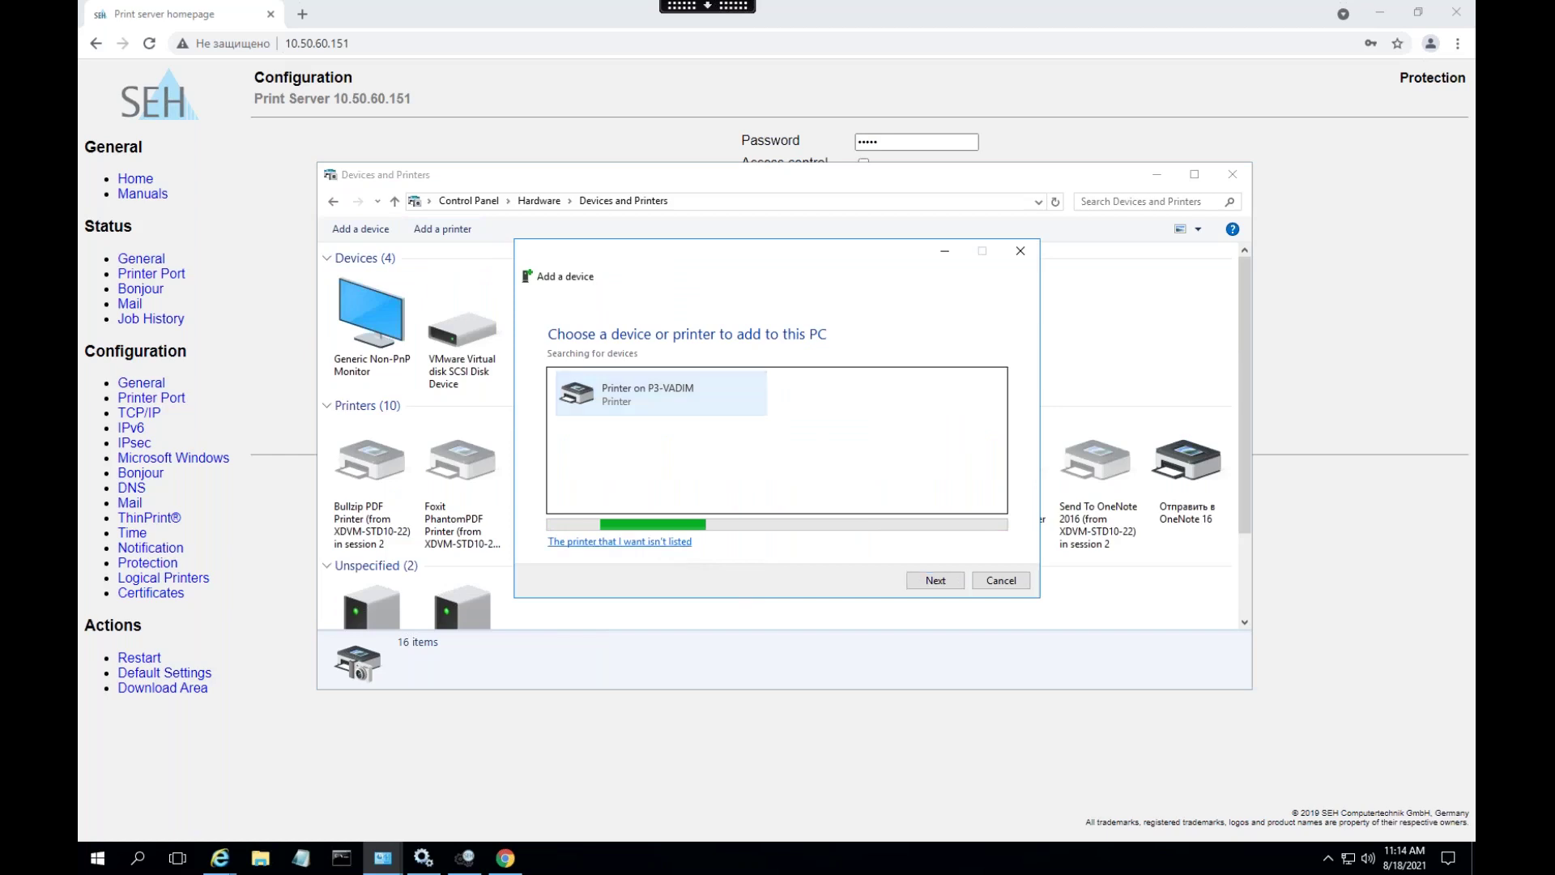
- Add an unlisted printer by TCP/IP address as a TCP/IP Device at 10.50.60.151
left_click(656, 541)
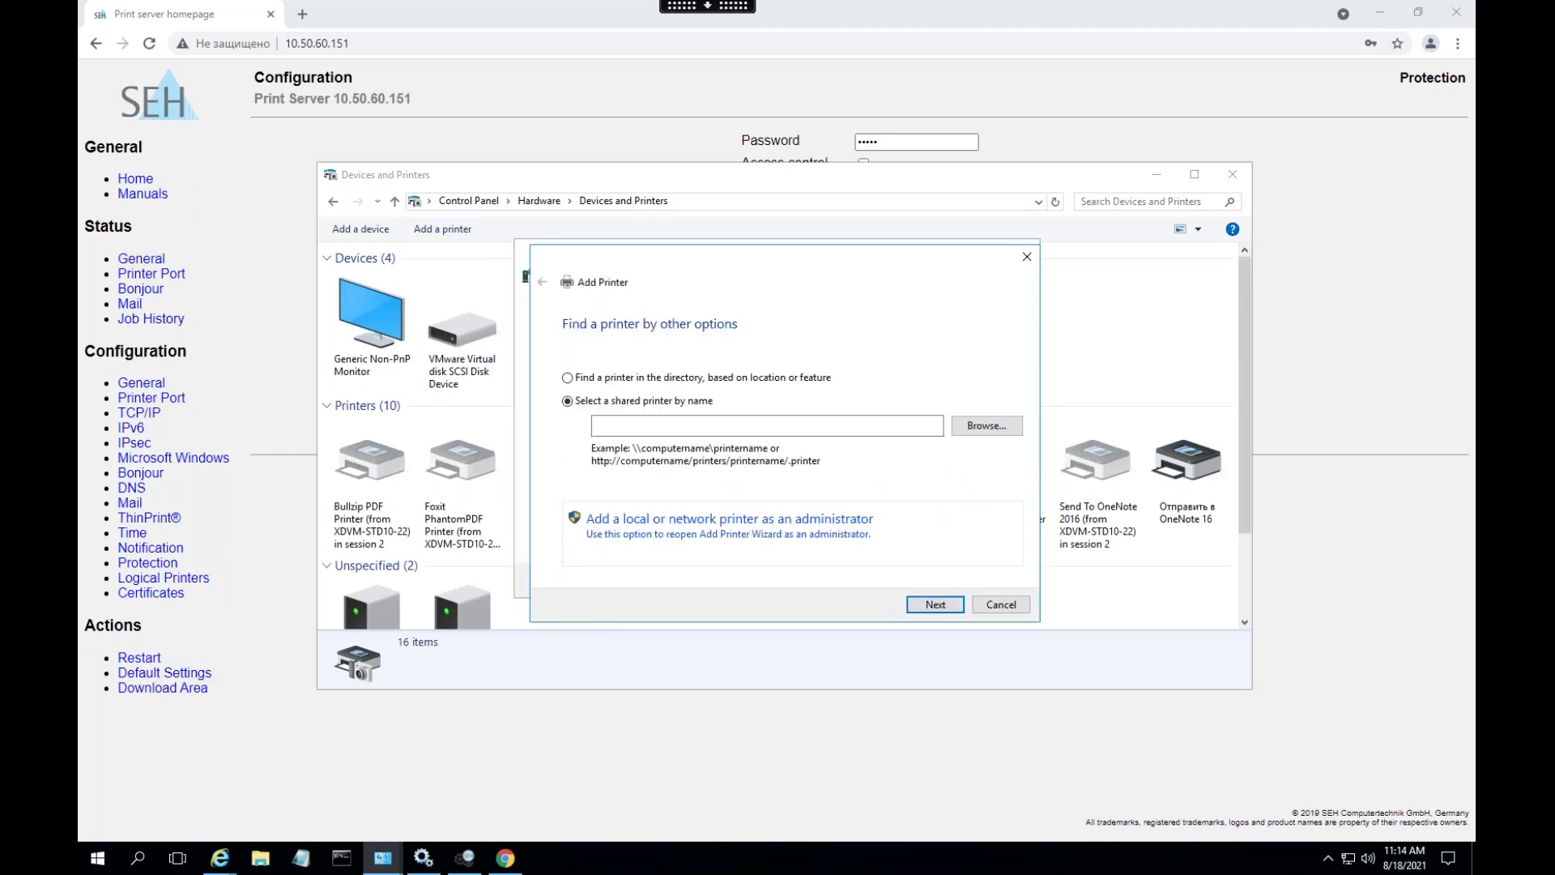
left_click(656, 527)
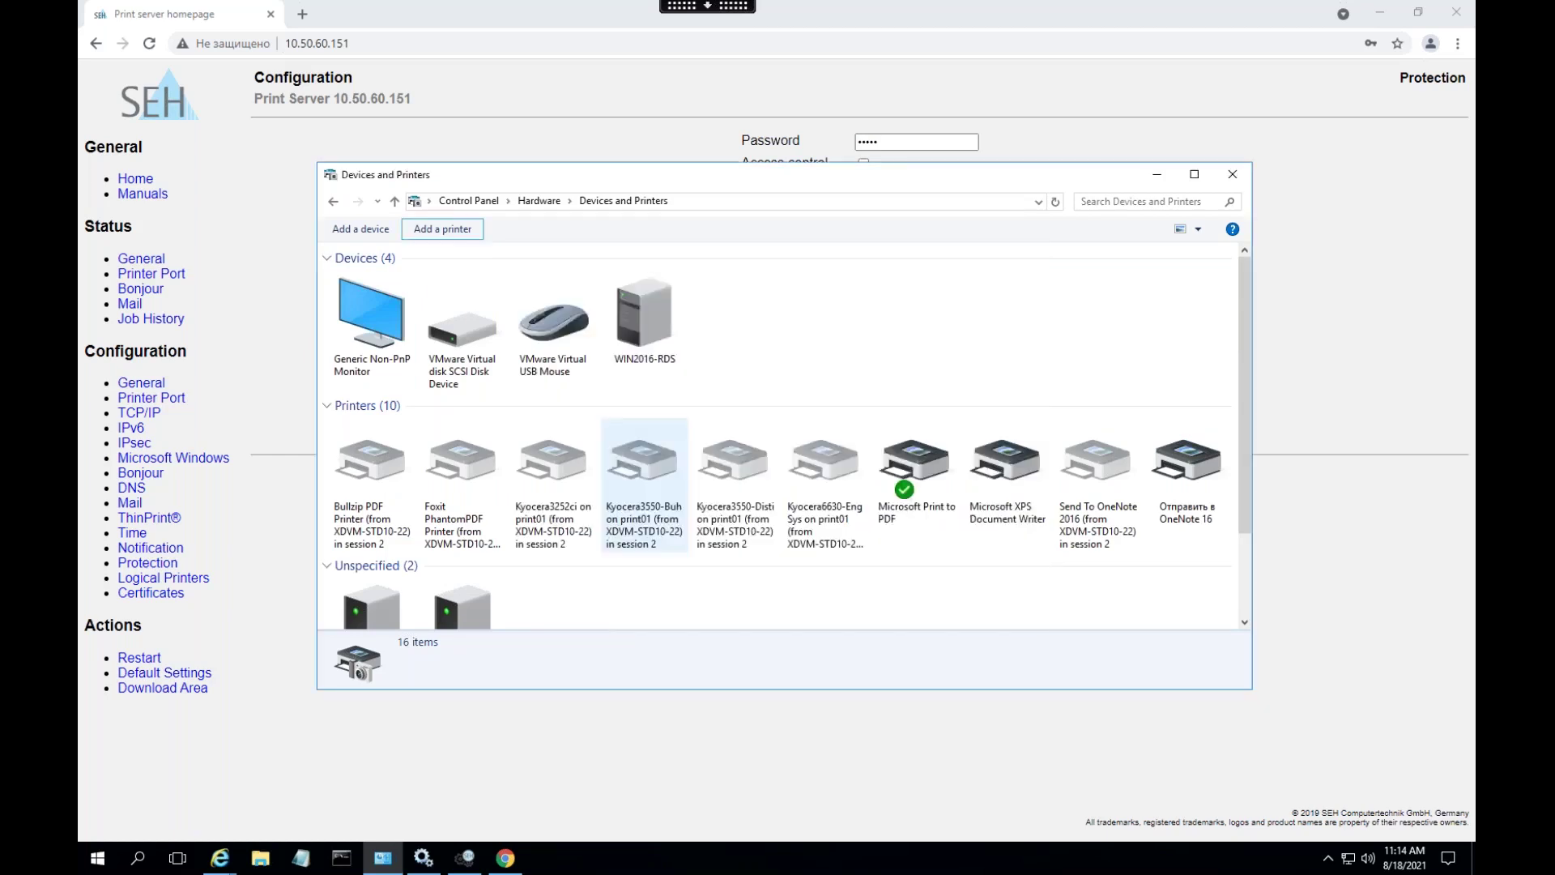
left_click(647, 473)
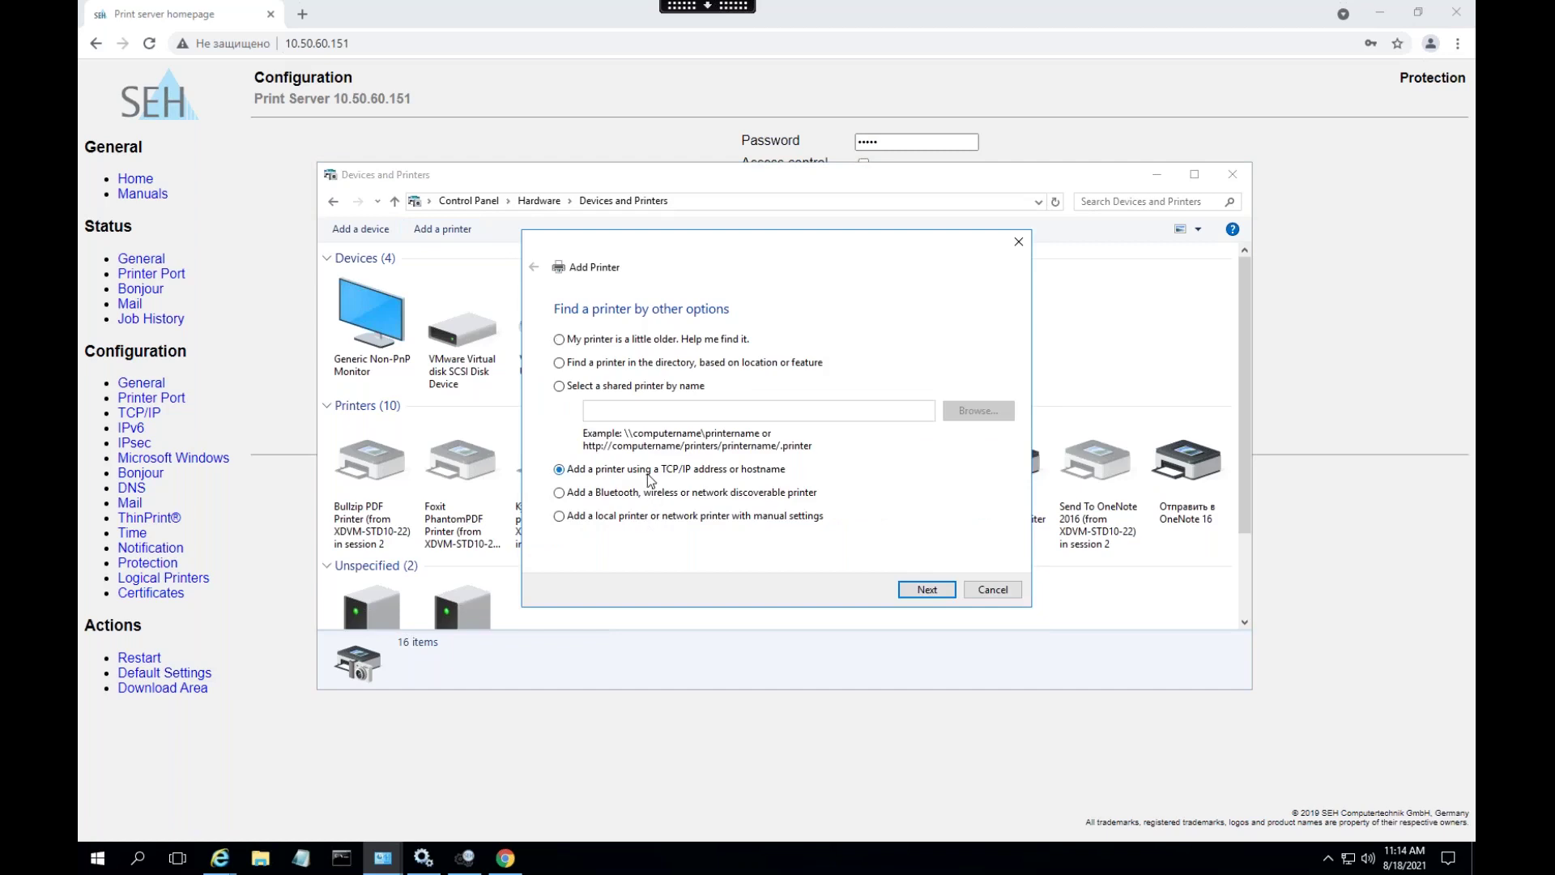
left_click(926, 588)
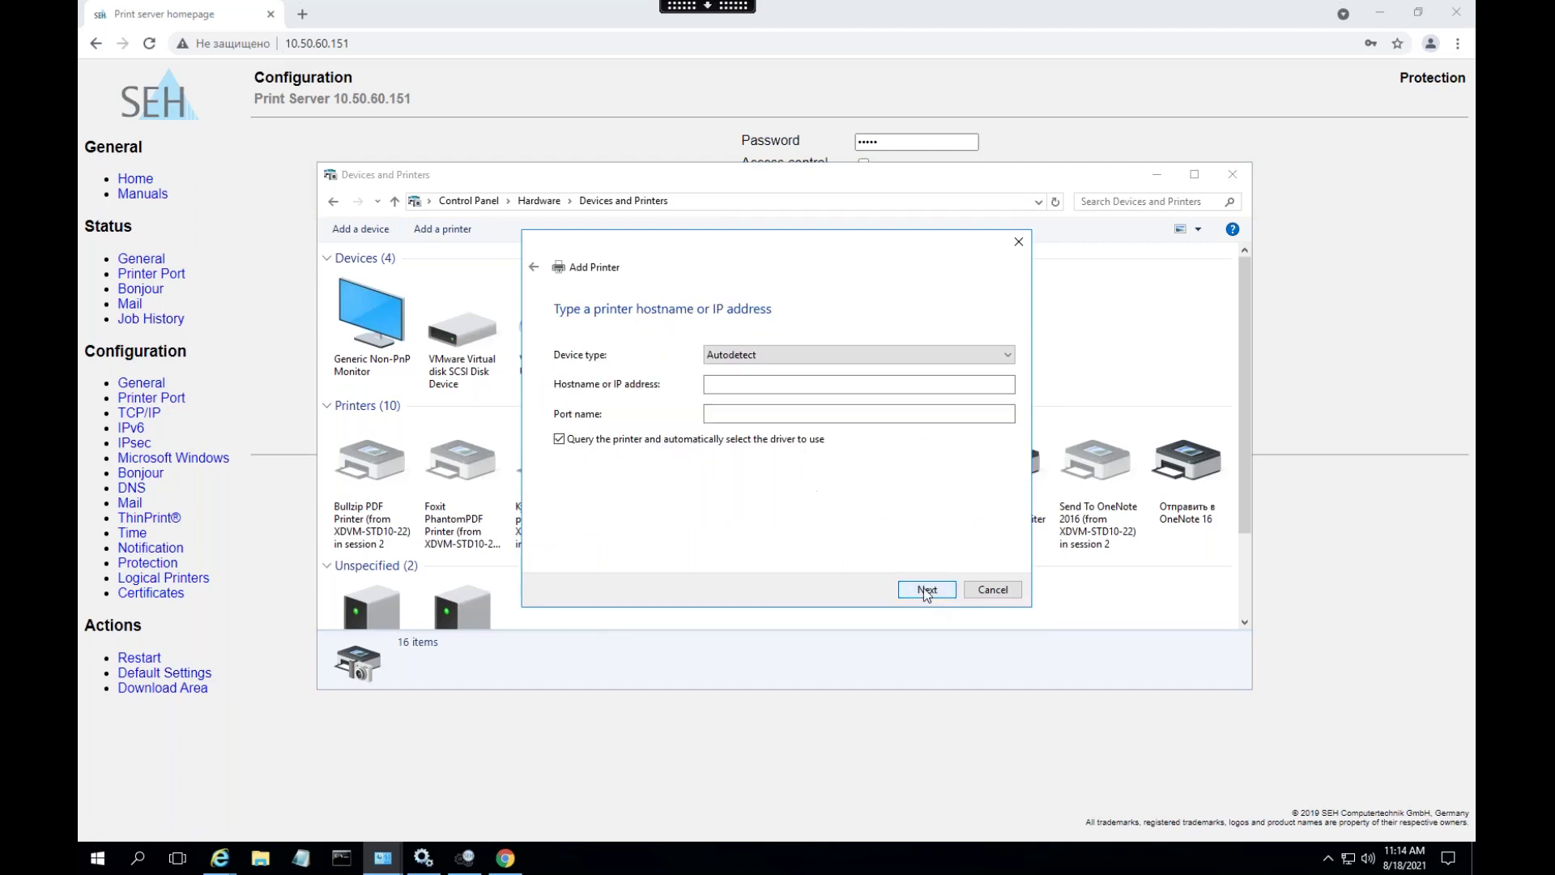
left_click(763, 355)
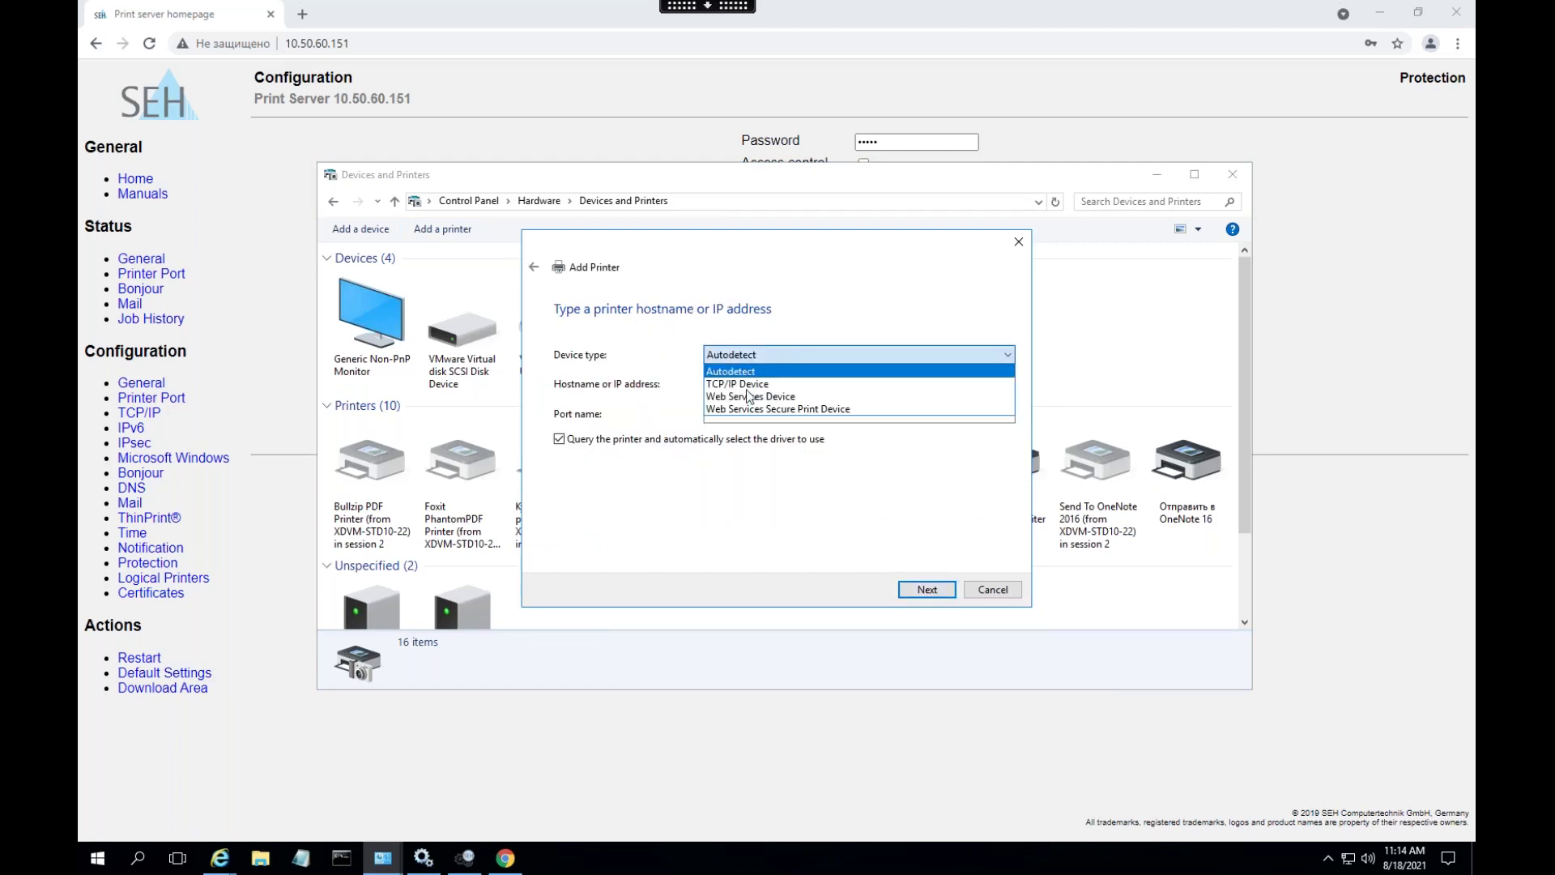
left_click(753, 381)
left_click(753, 384)
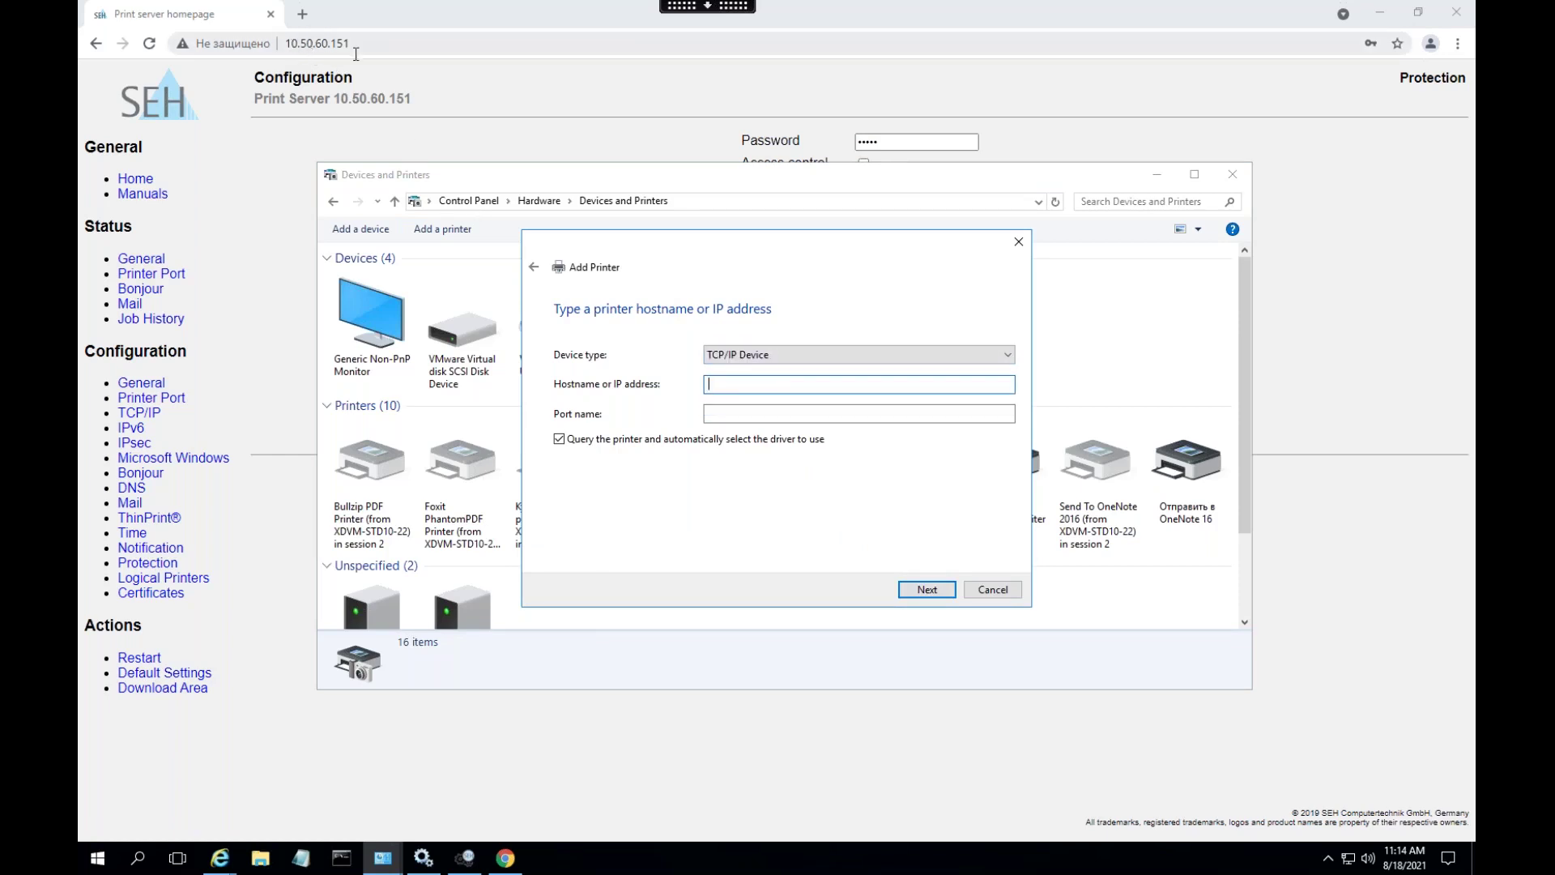
type("10.50.60.151")
left_click(923, 589)
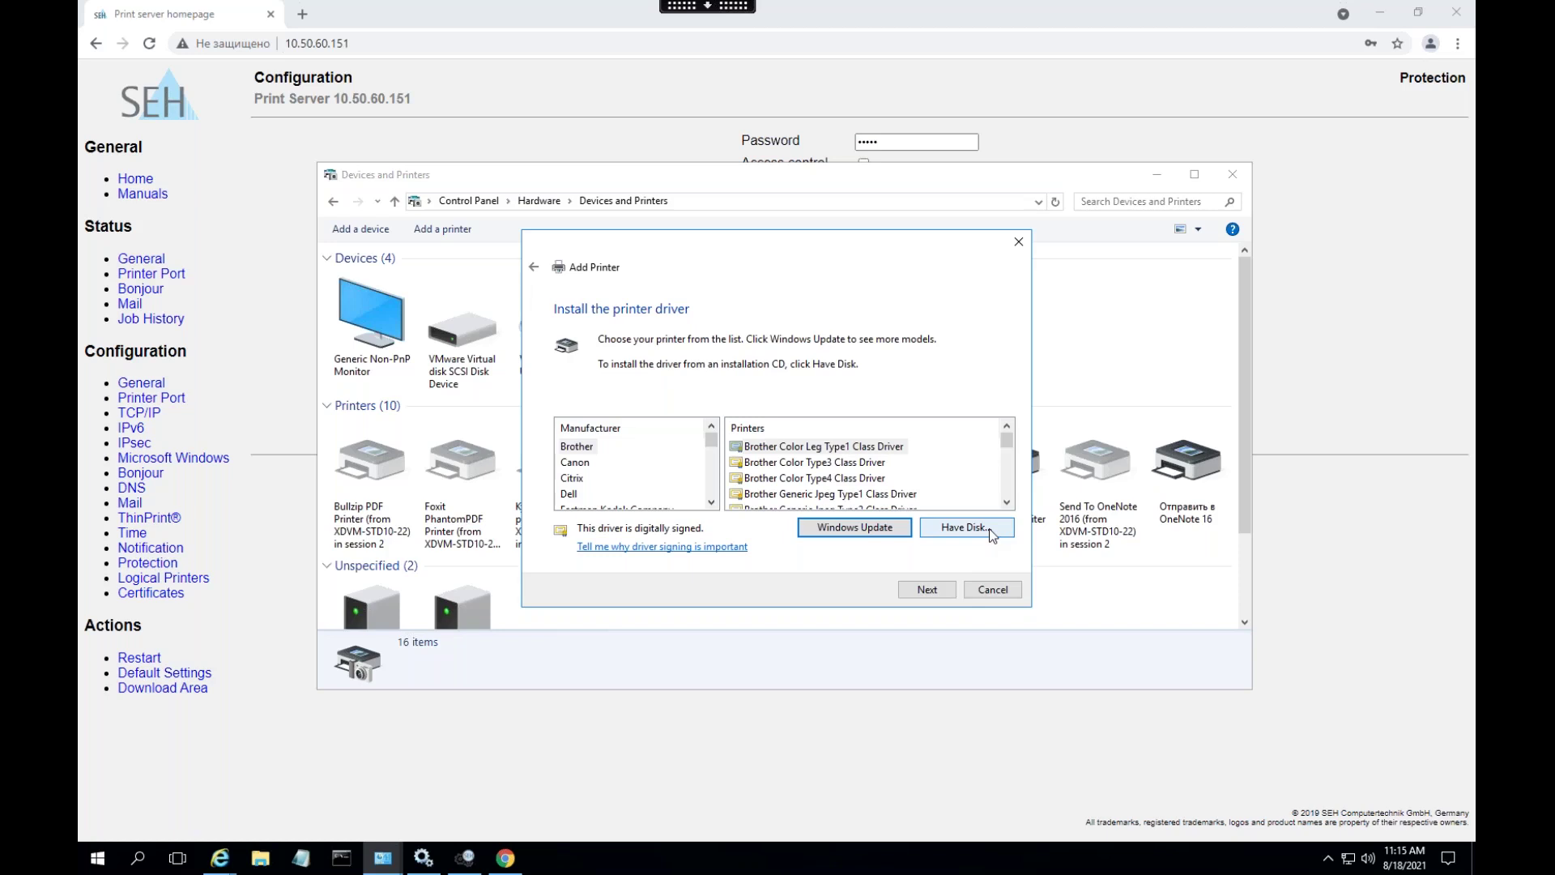
- Load the driver from the HPWinUSBStub folder and select HP LaserJet M14-M17 PCLmS
left_click(964, 527)
left_click(925, 509)
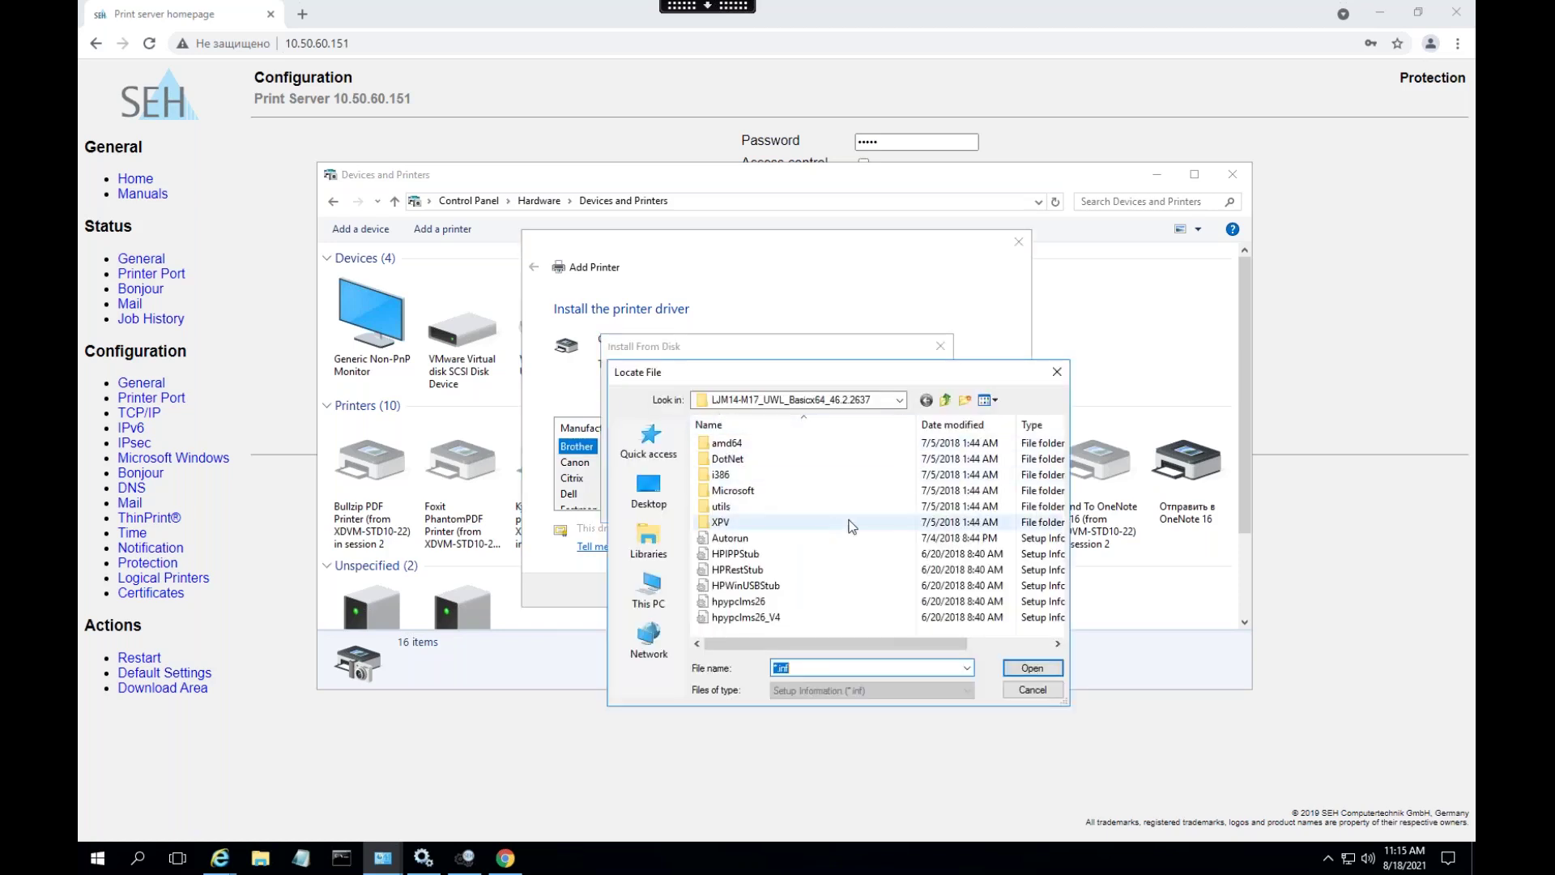
left_click(799, 585)
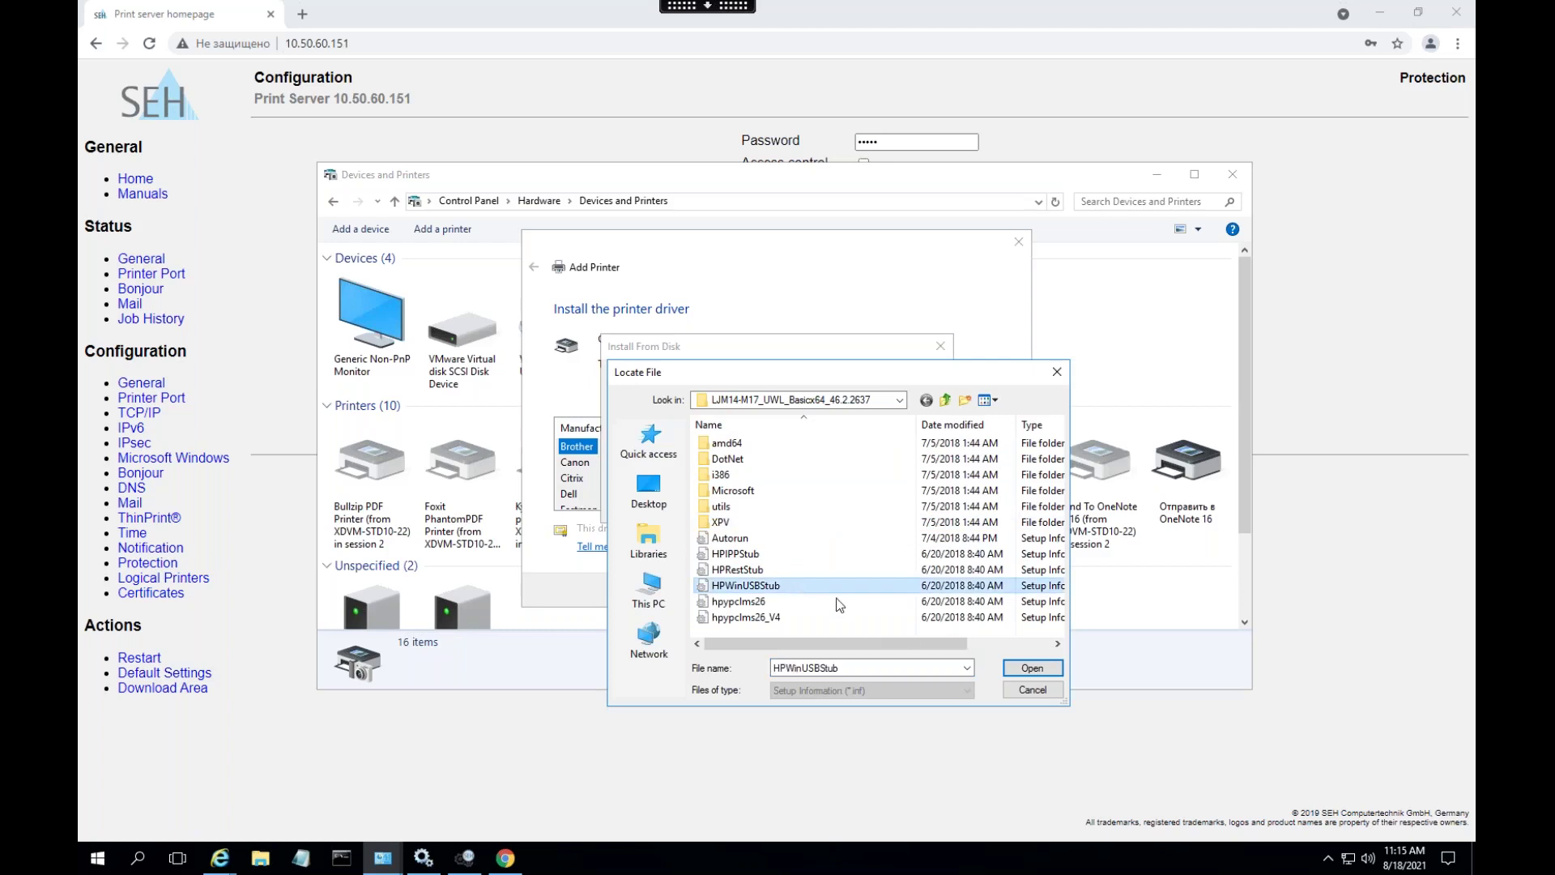
left_click(1025, 669)
left_click(900, 390)
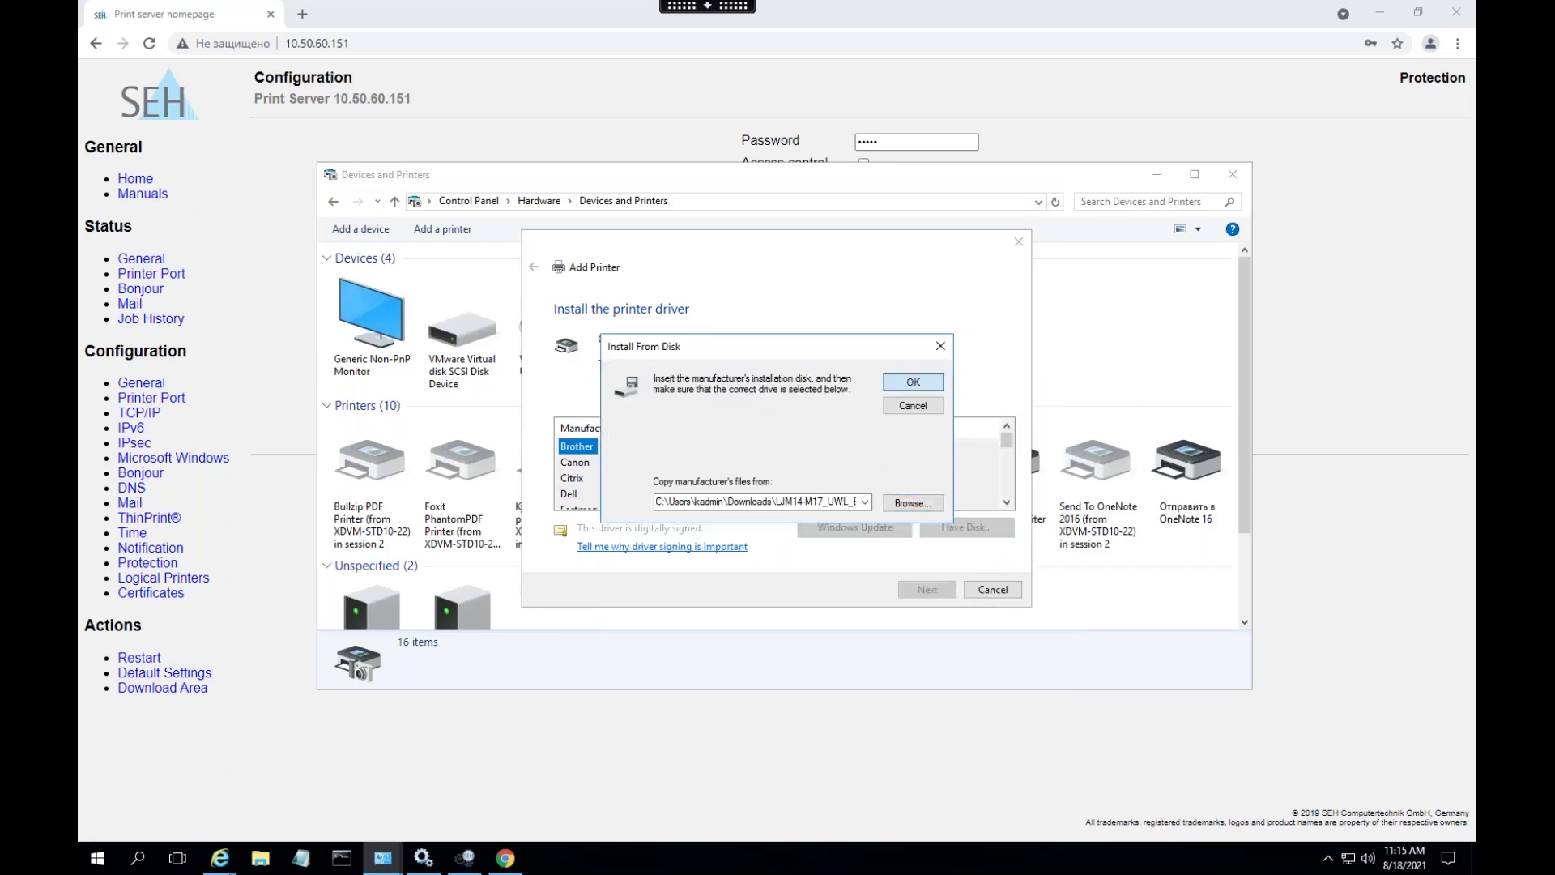
left_click(671, 447)
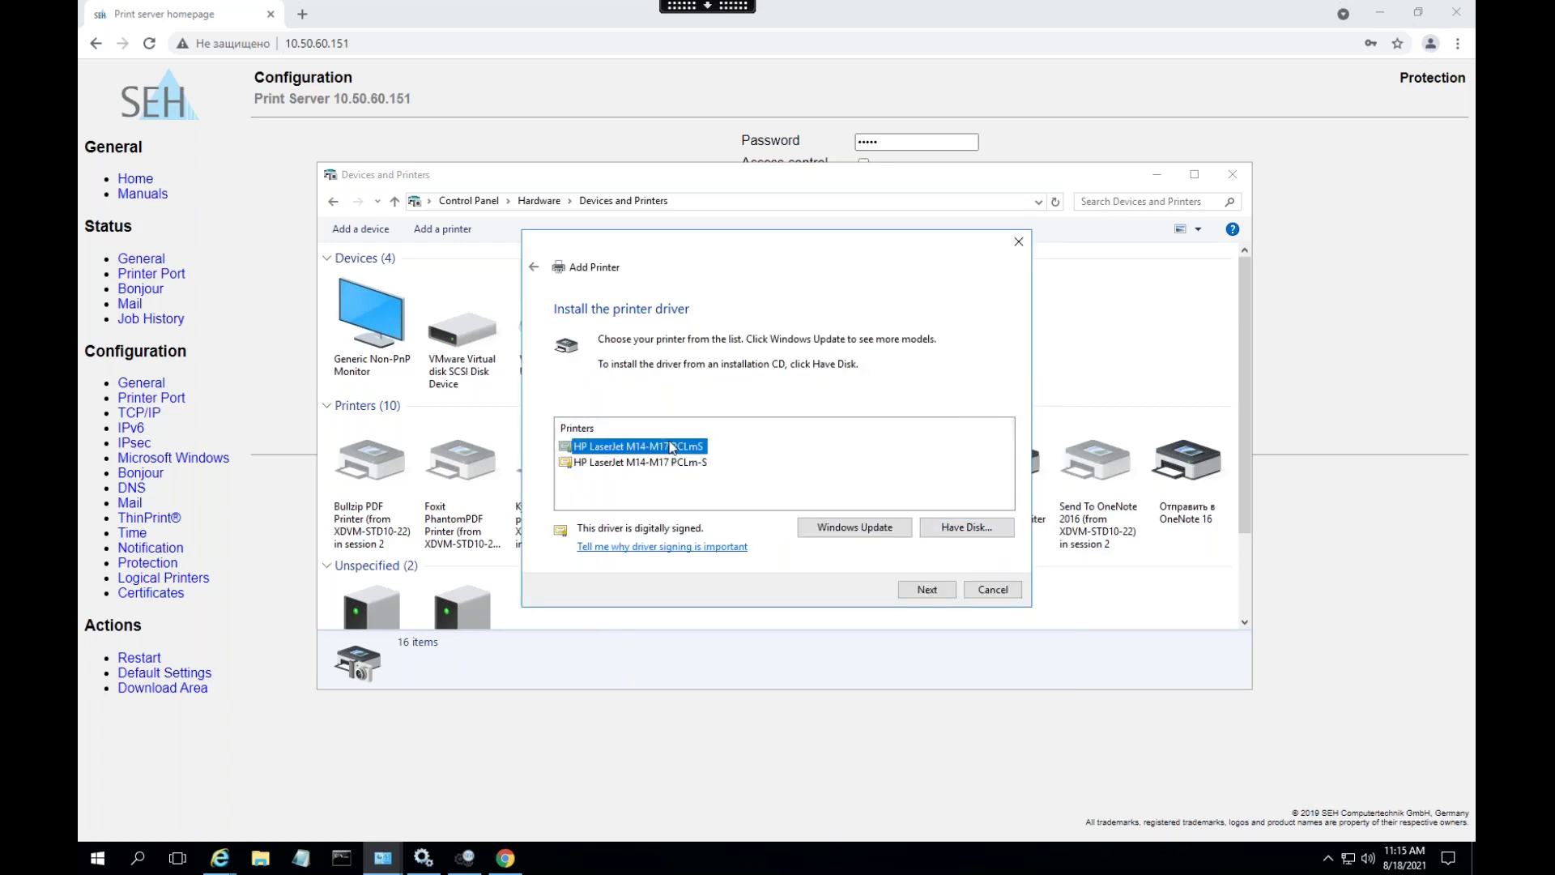
- Replace the current driver, install the printer and leave it unshared
left_click(926, 589)
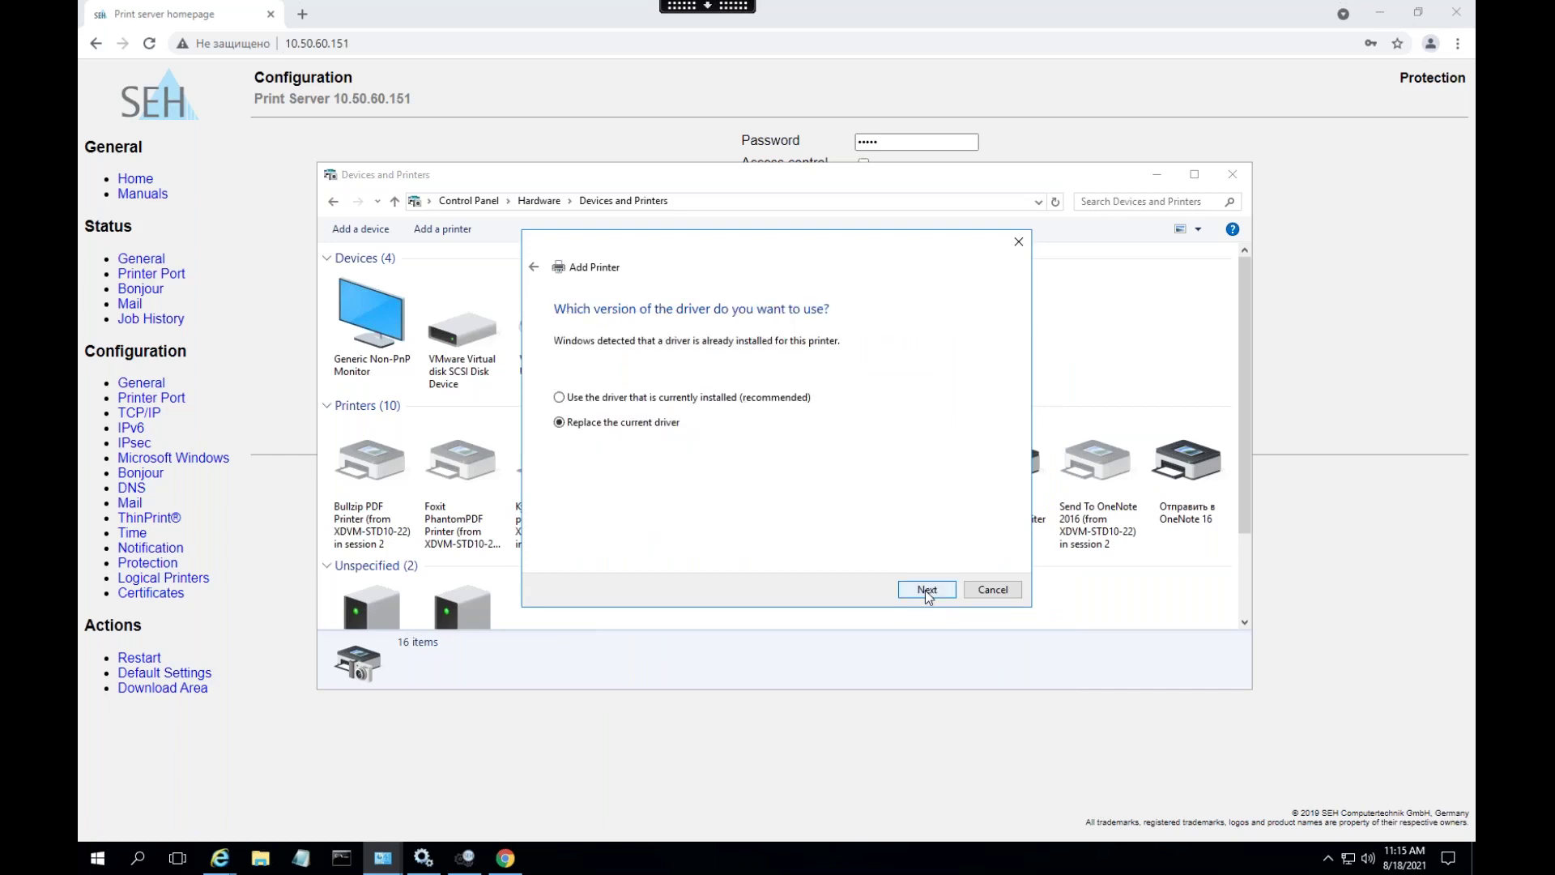
left_click(927, 589)
left_click(926, 590)
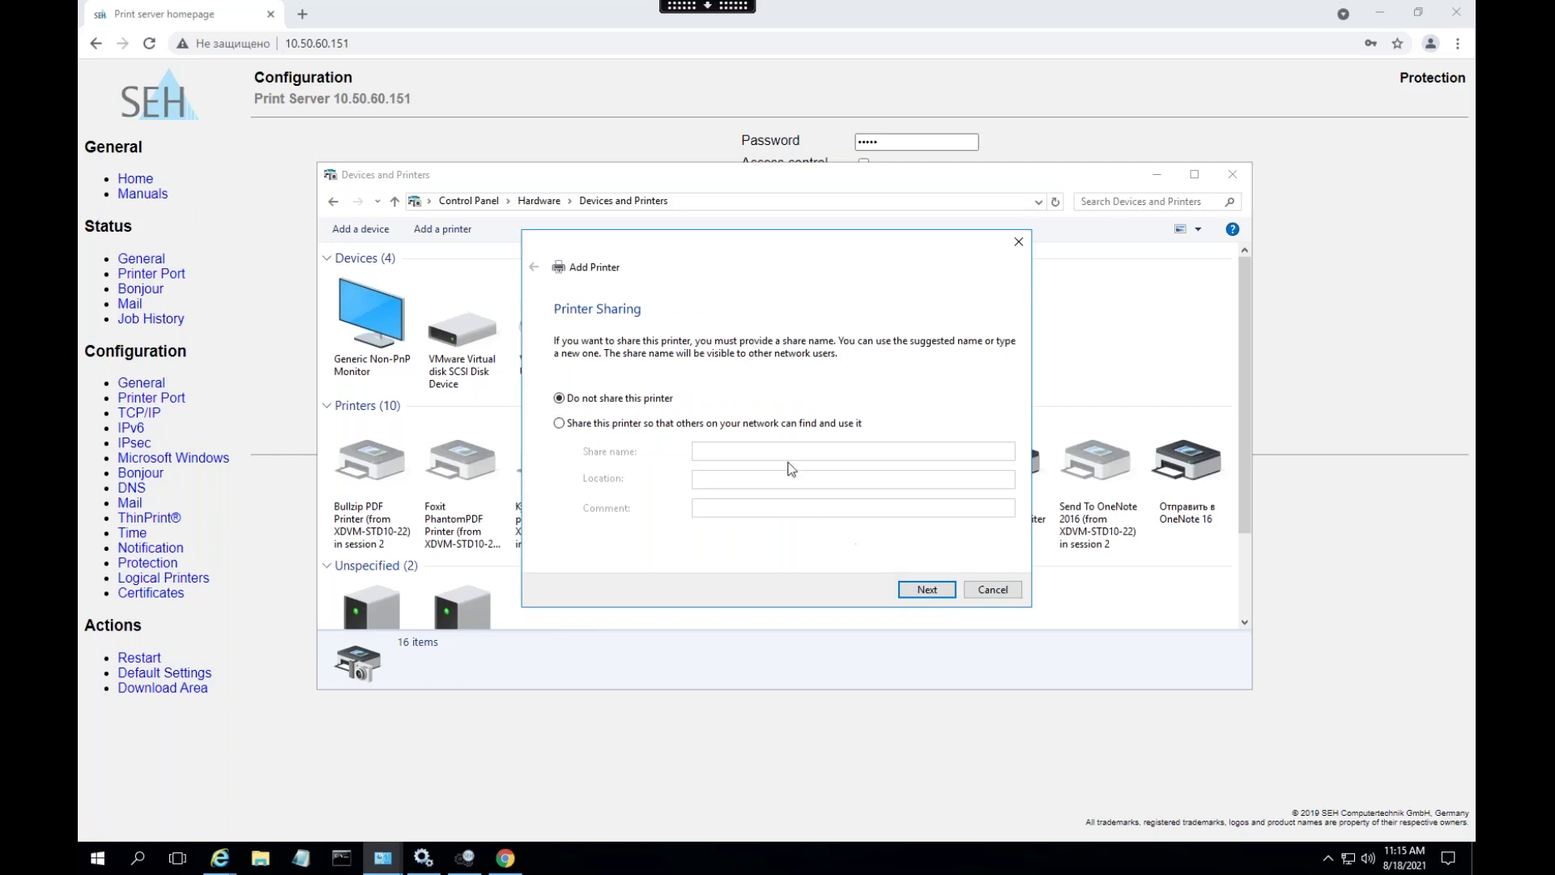
left_click(926, 590)
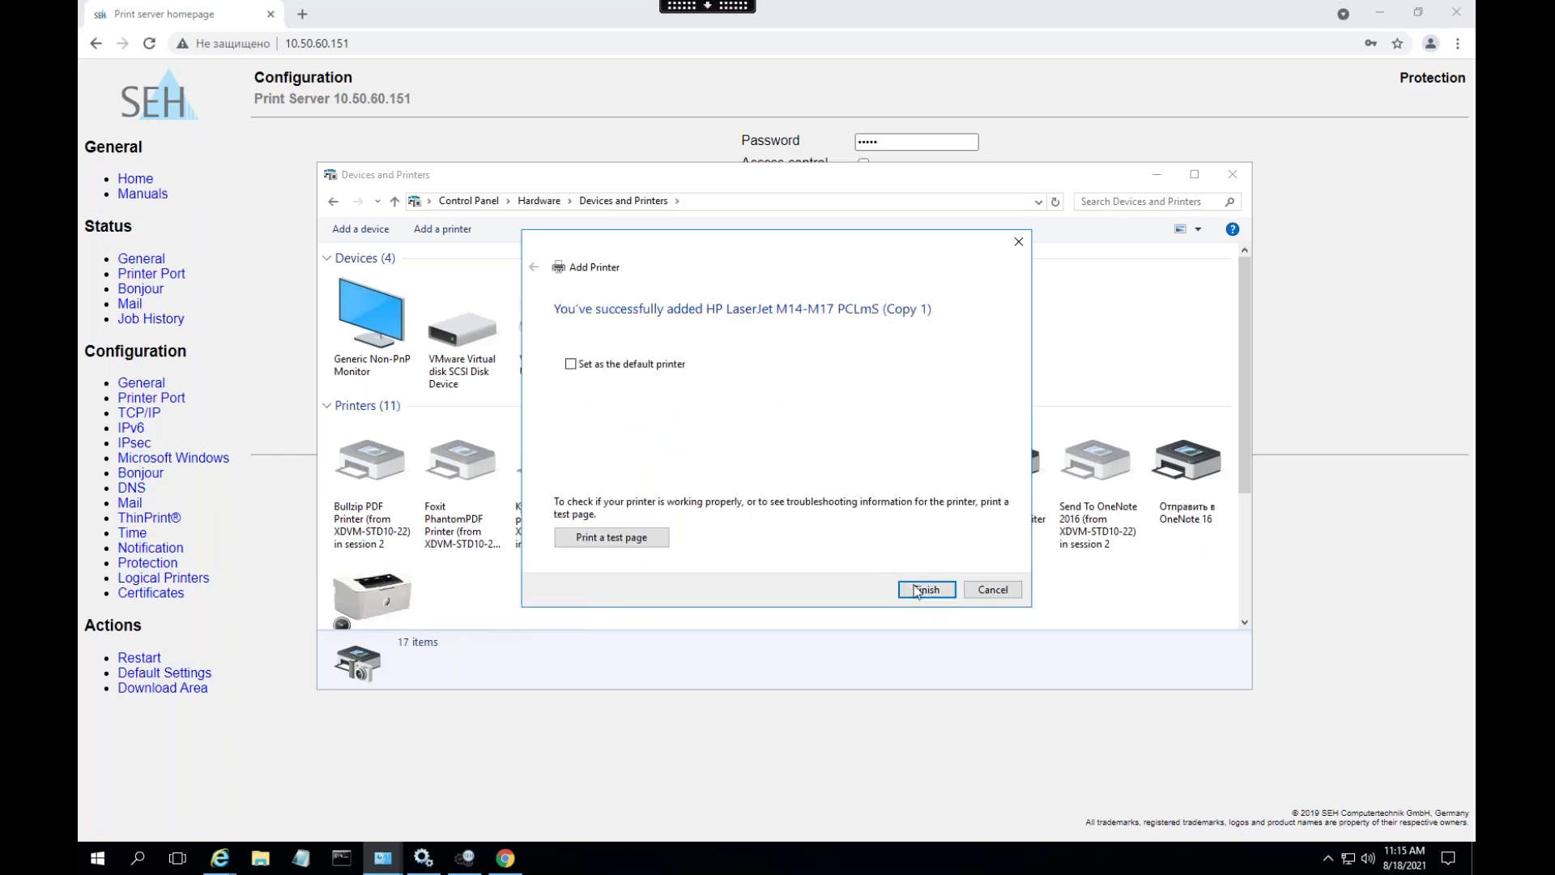
- Finish the wizard, refresh Devices and Printers, and bring up the HP LaserJet's actions
left_click(927, 589)
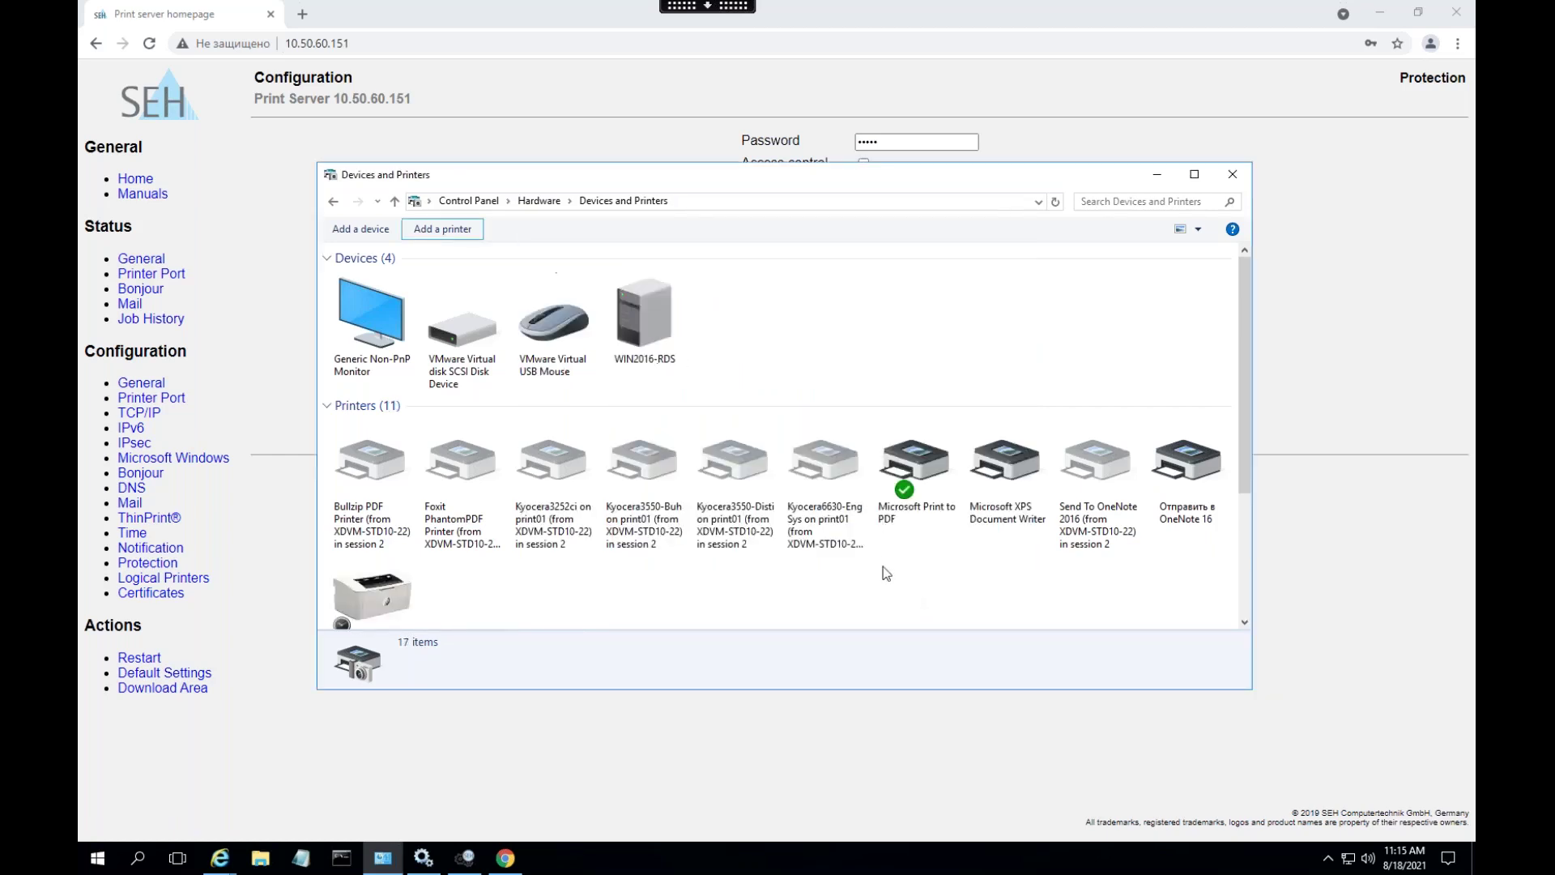
scroll(819, 489, "down", 3)
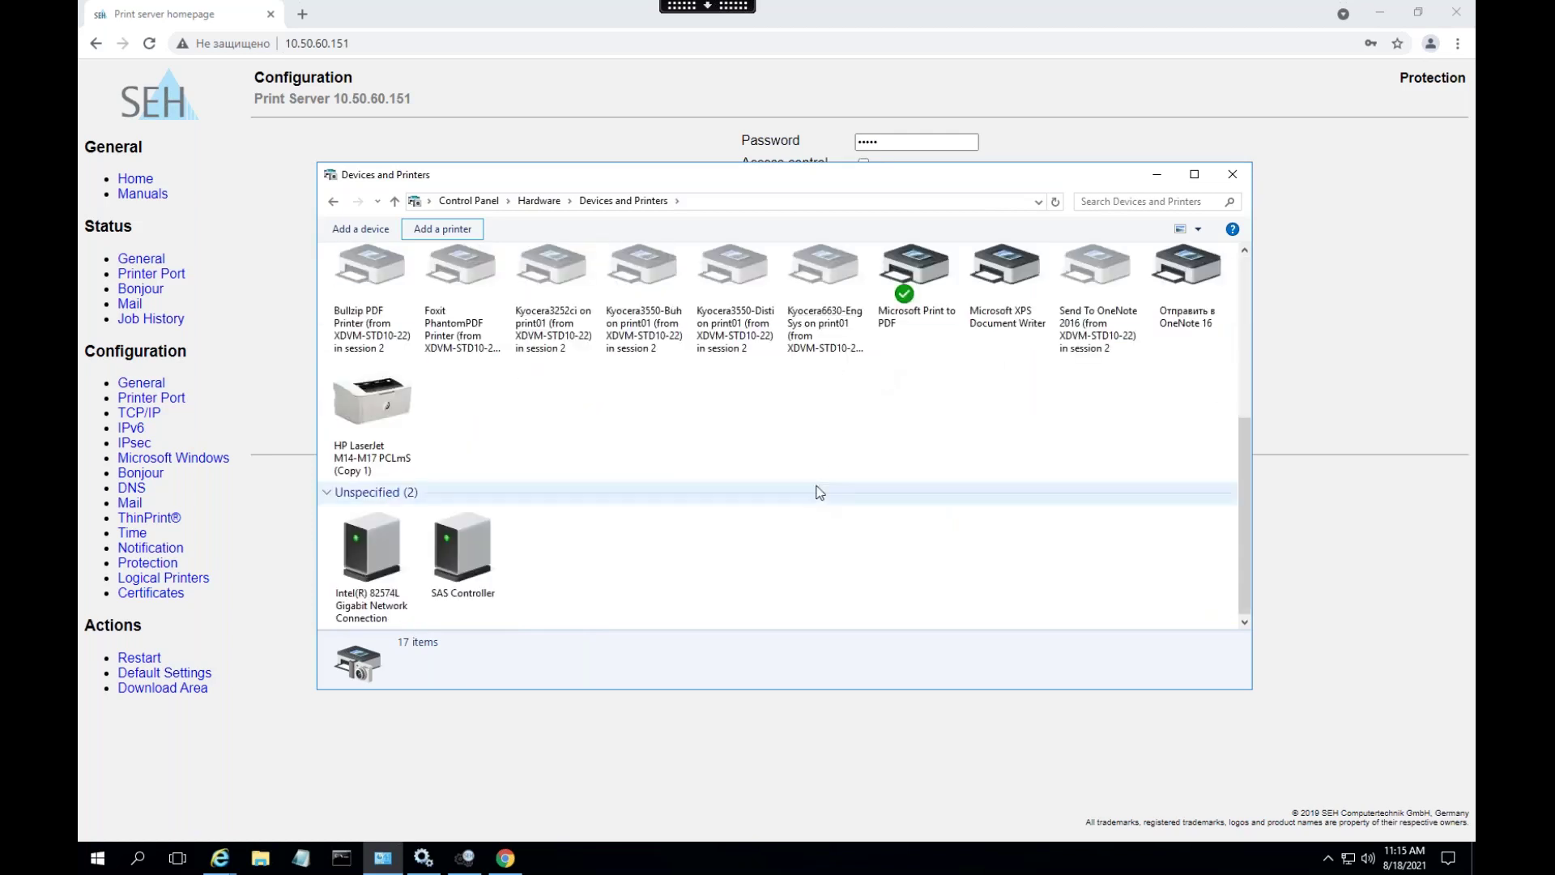
right_click(909, 420)
left_click(931, 488)
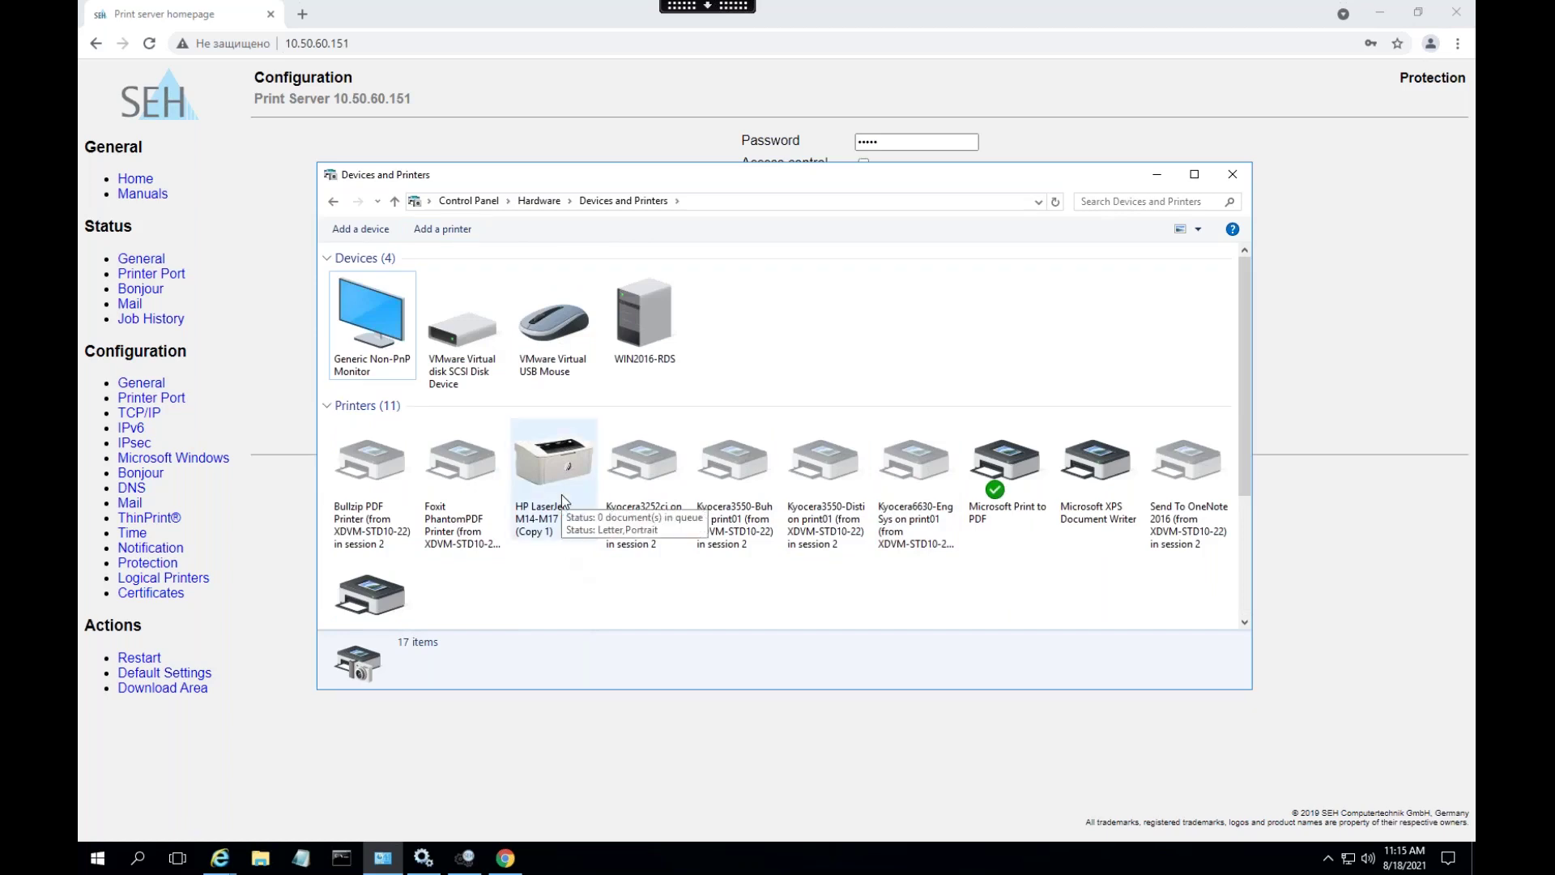
right_click(534, 478)
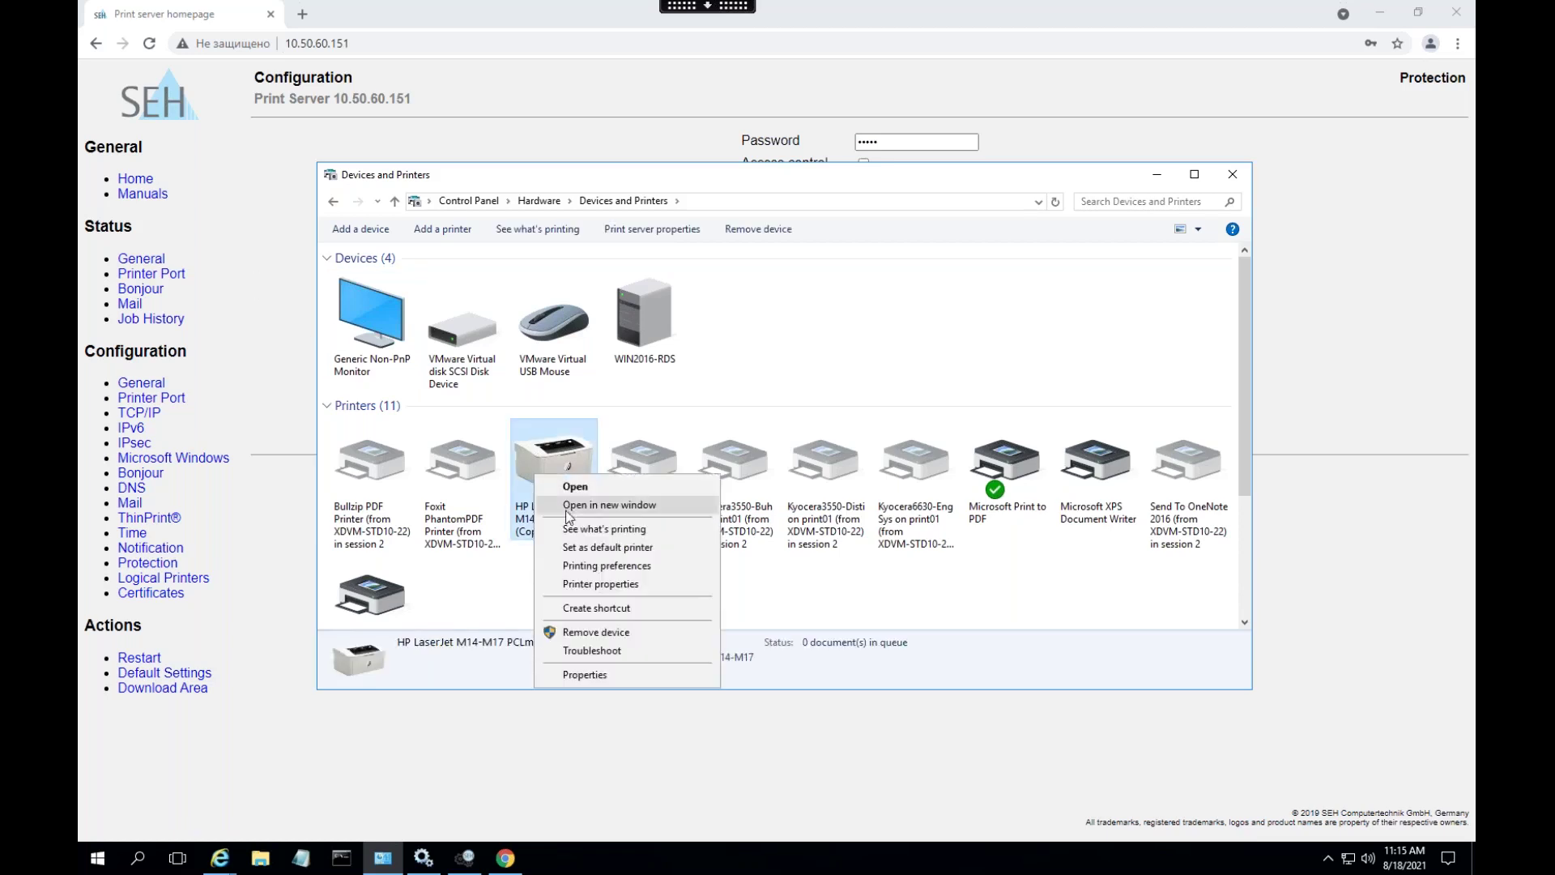
left_click(192, 358)
- Review the three completed jobs in Job History, then return to Devices and Printers
left_click(151, 318)
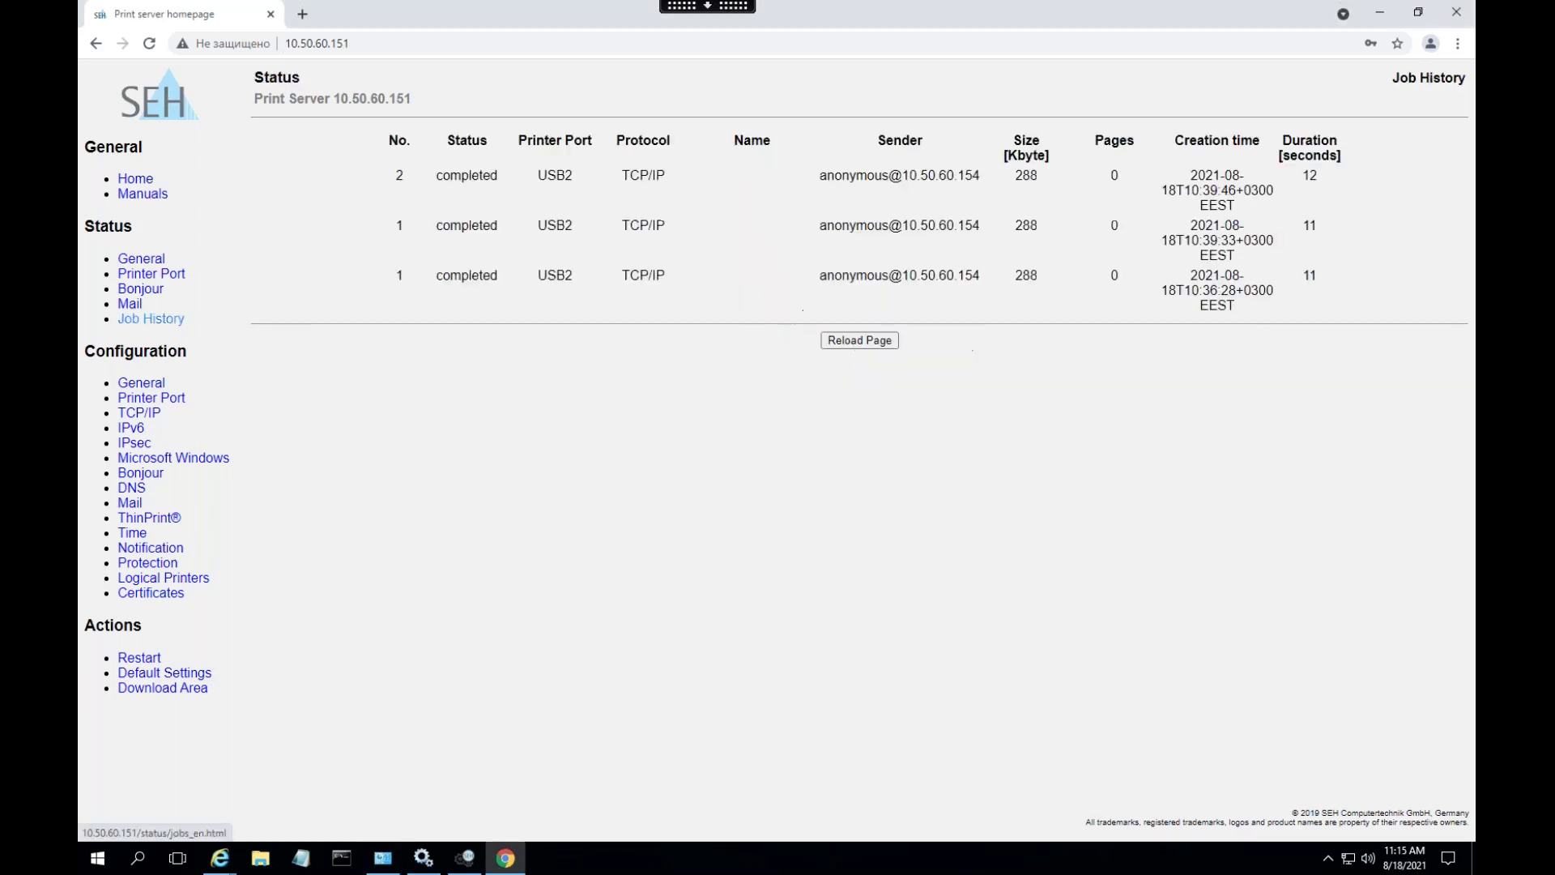
left_click_drag(434, 195, 615, 270)
left_click(484, 501)
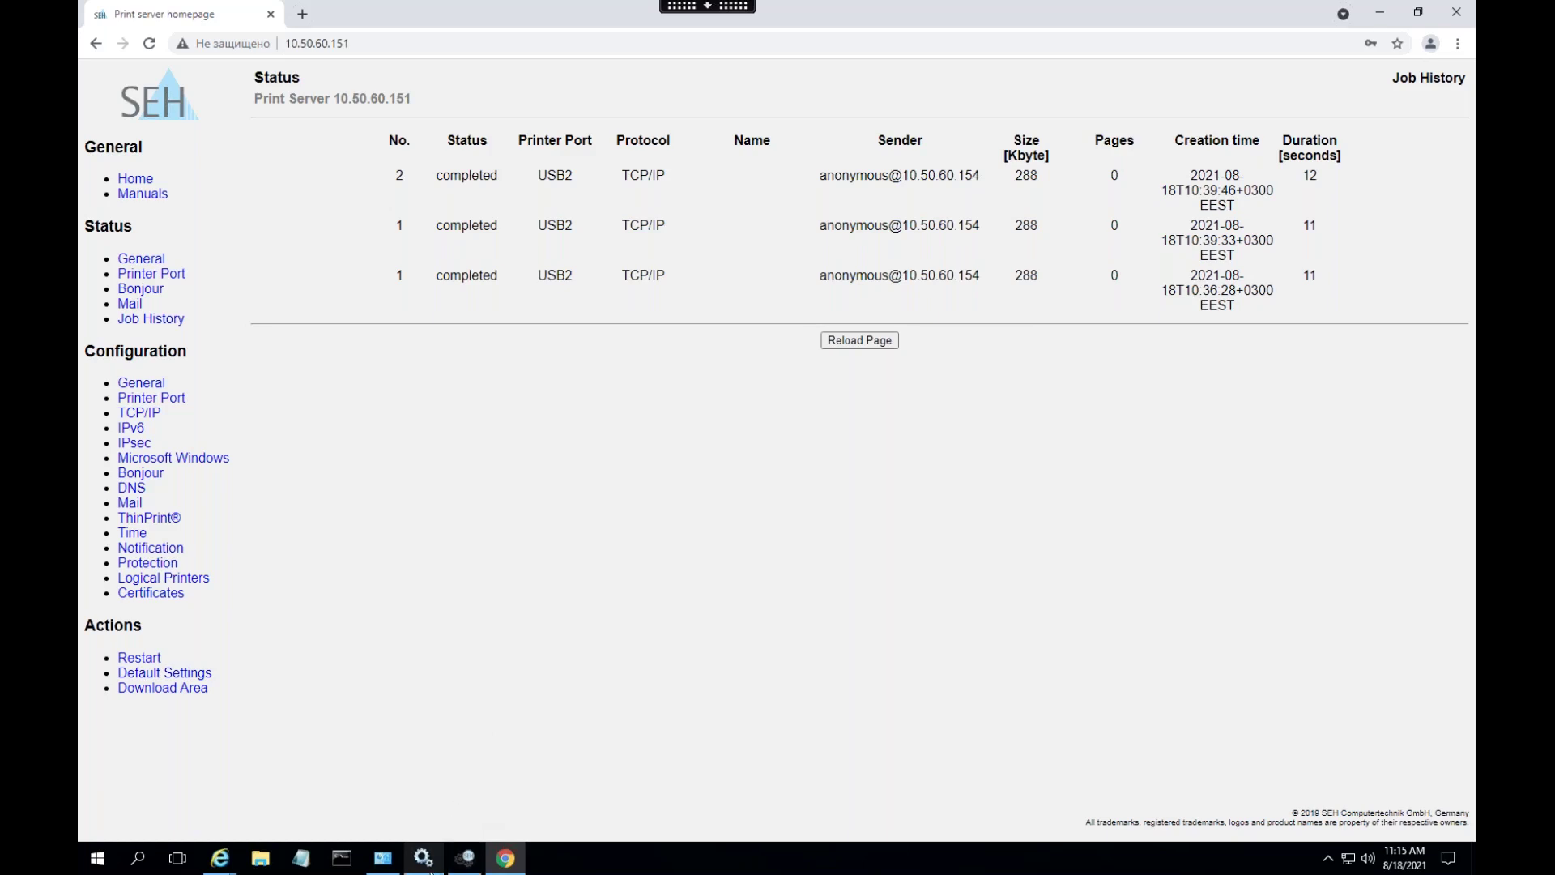
left_click(383, 858)
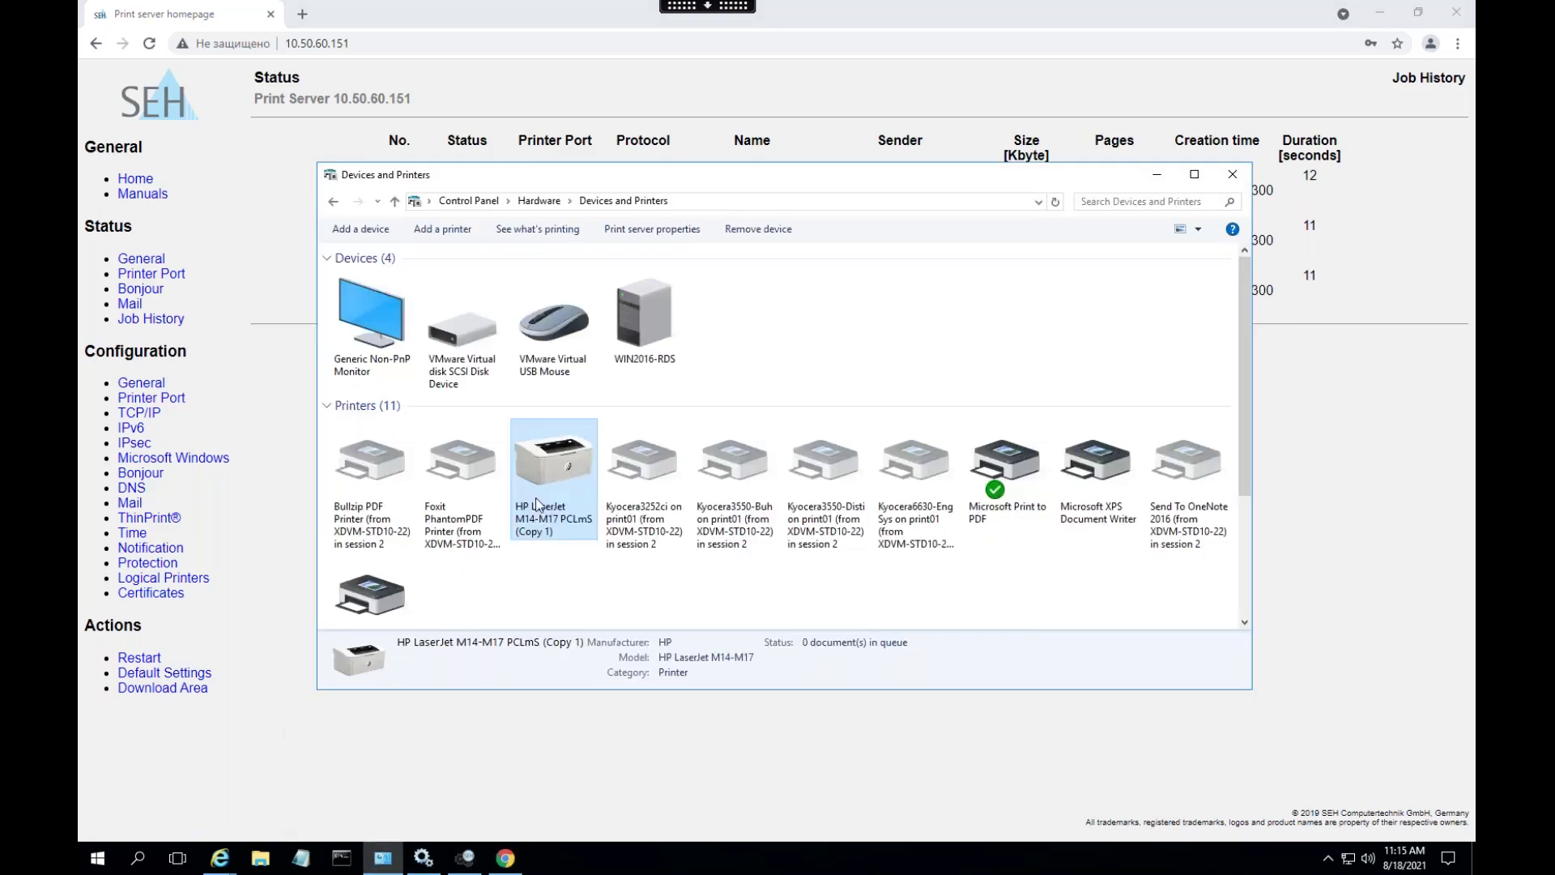
- Print a test page from the HP LaserJet M14-M17 PCLmS (Copy 1) printer properties
right_click(560, 460)
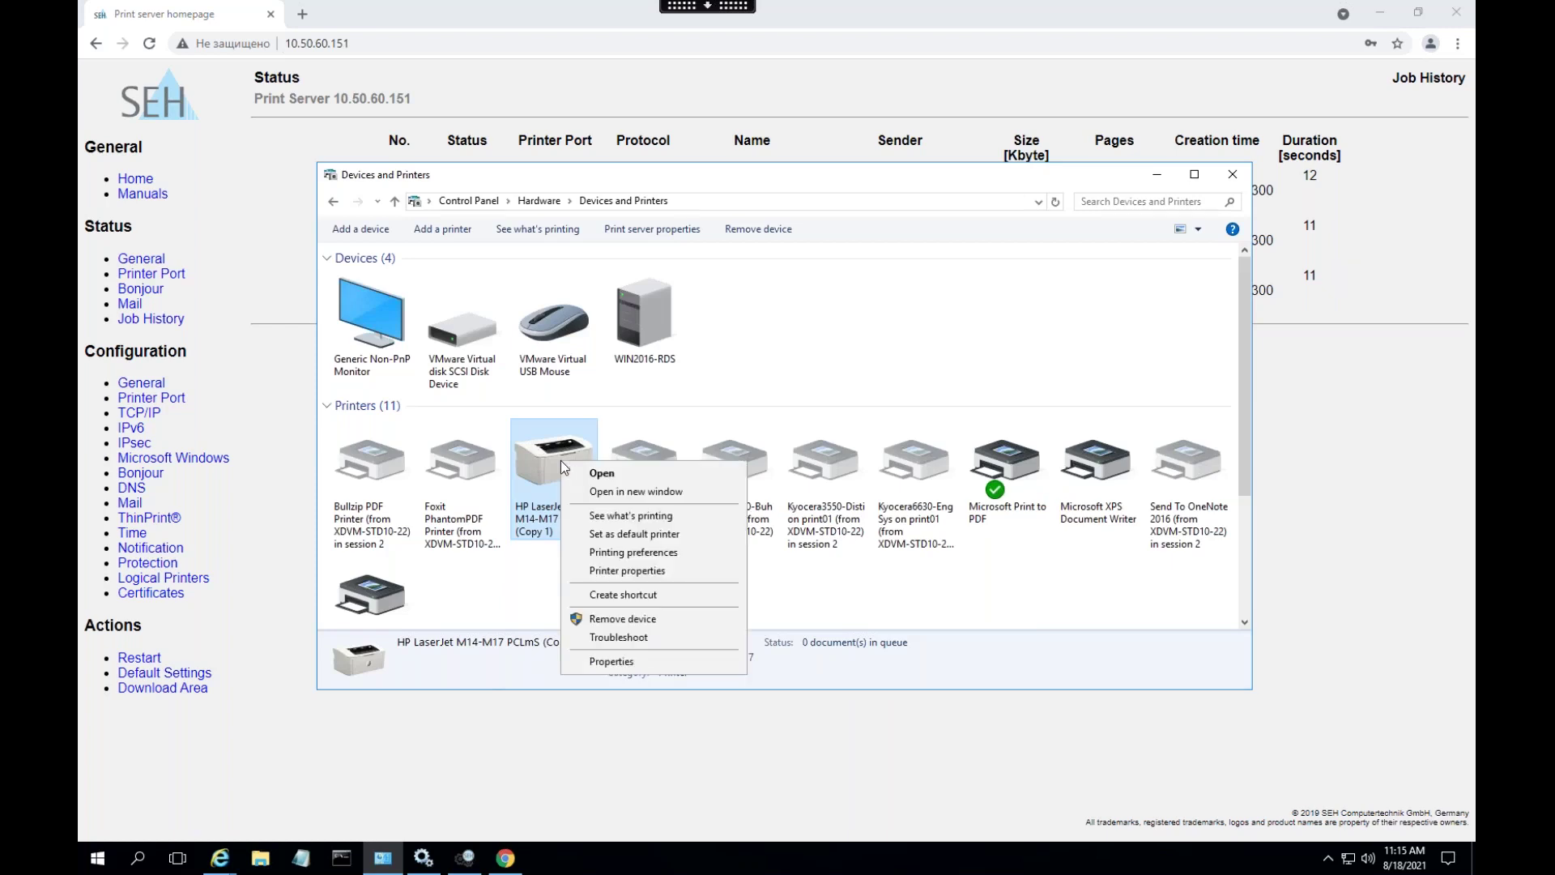
left_click(632, 578)
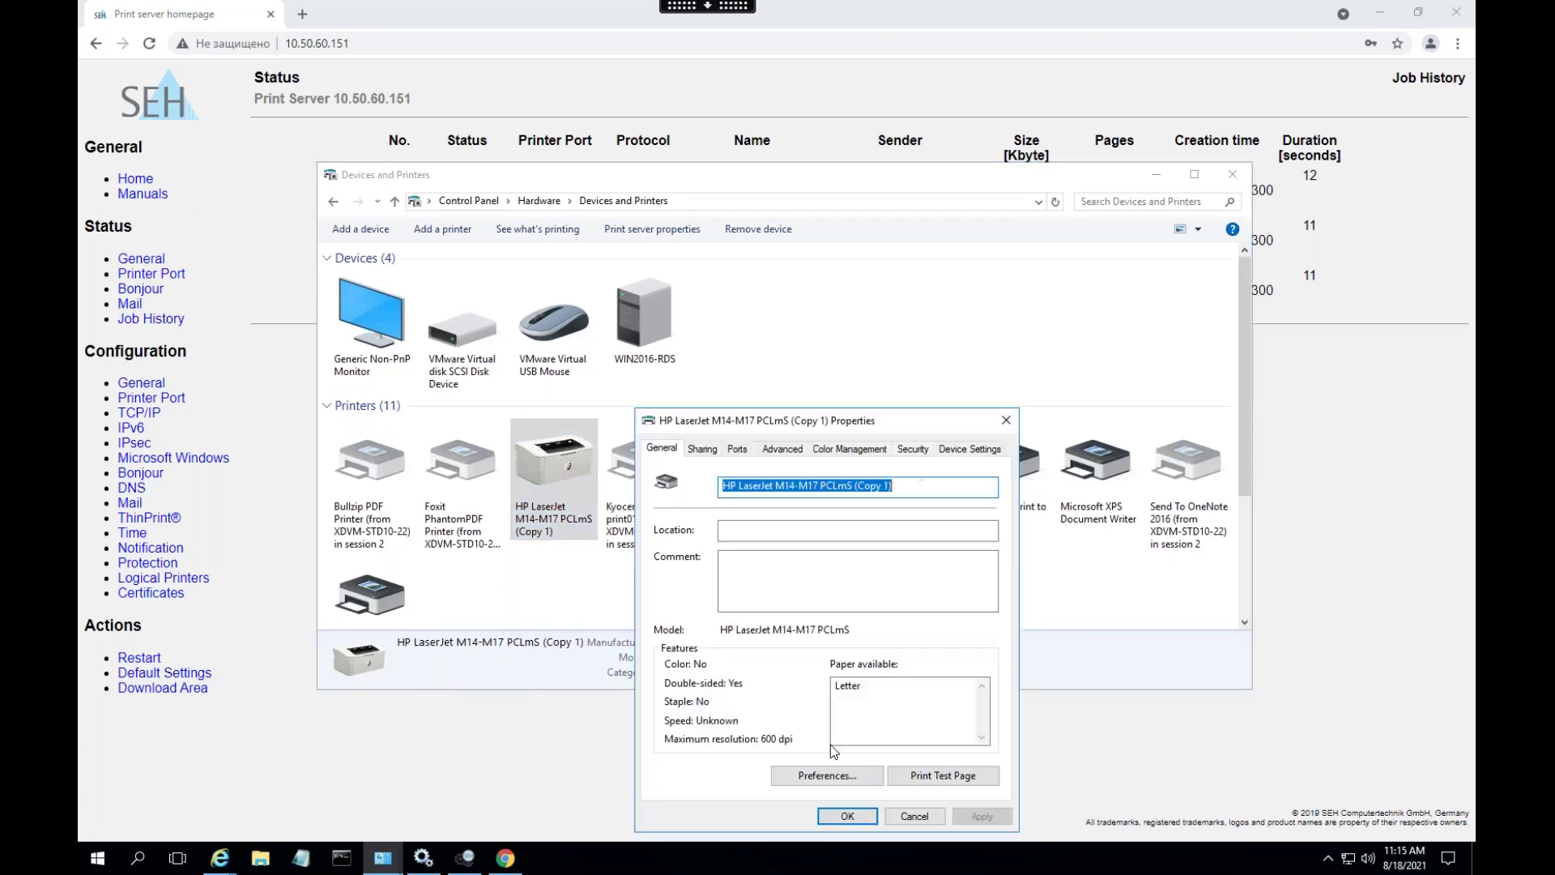
left_click(950, 774)
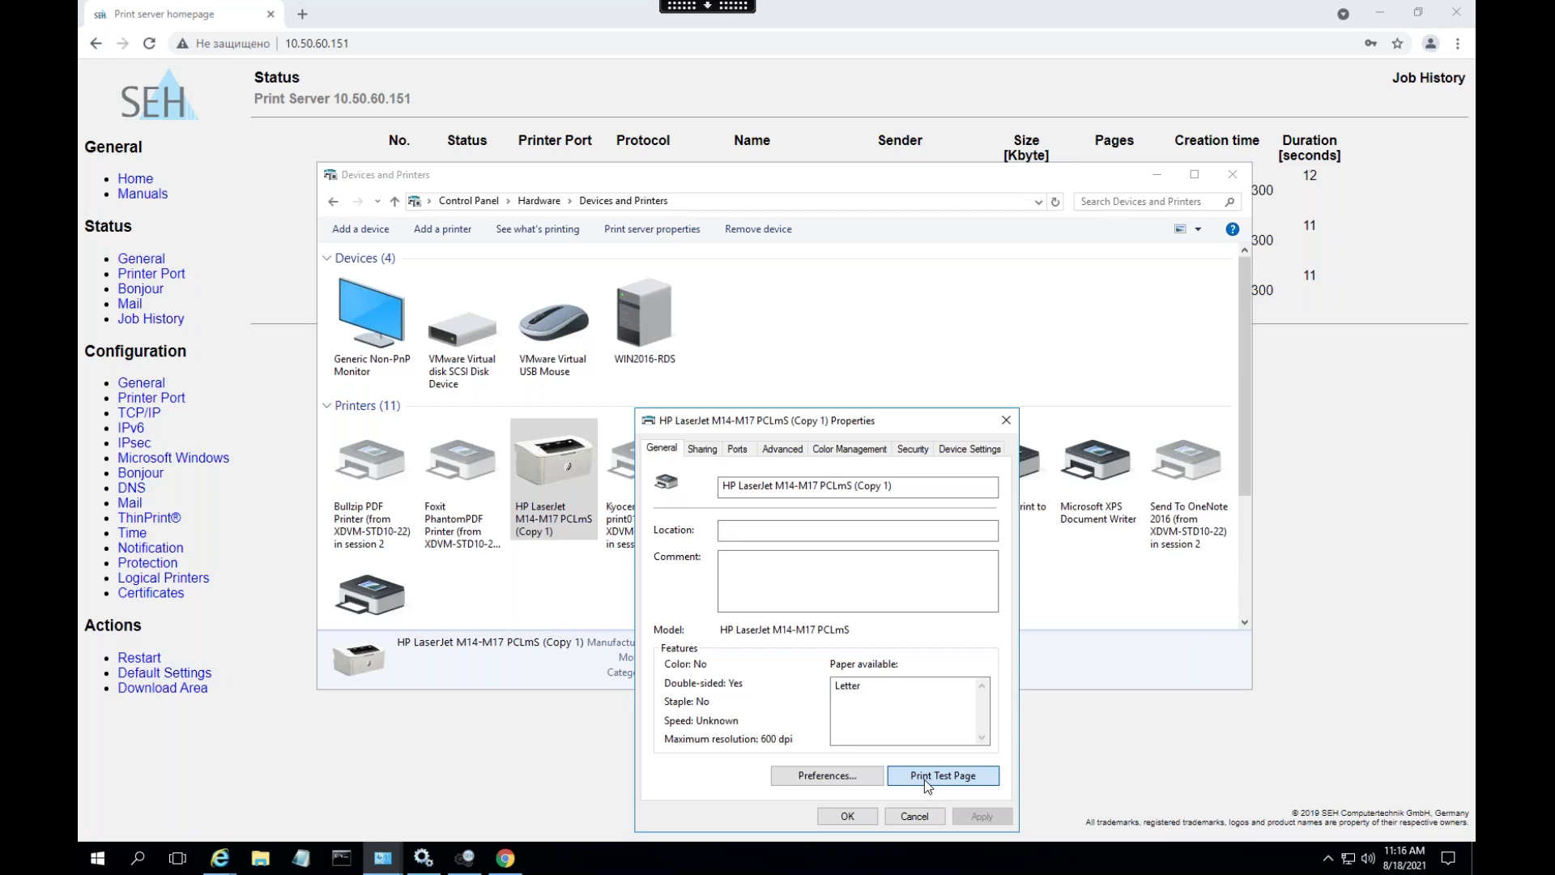
left_click(925, 775)
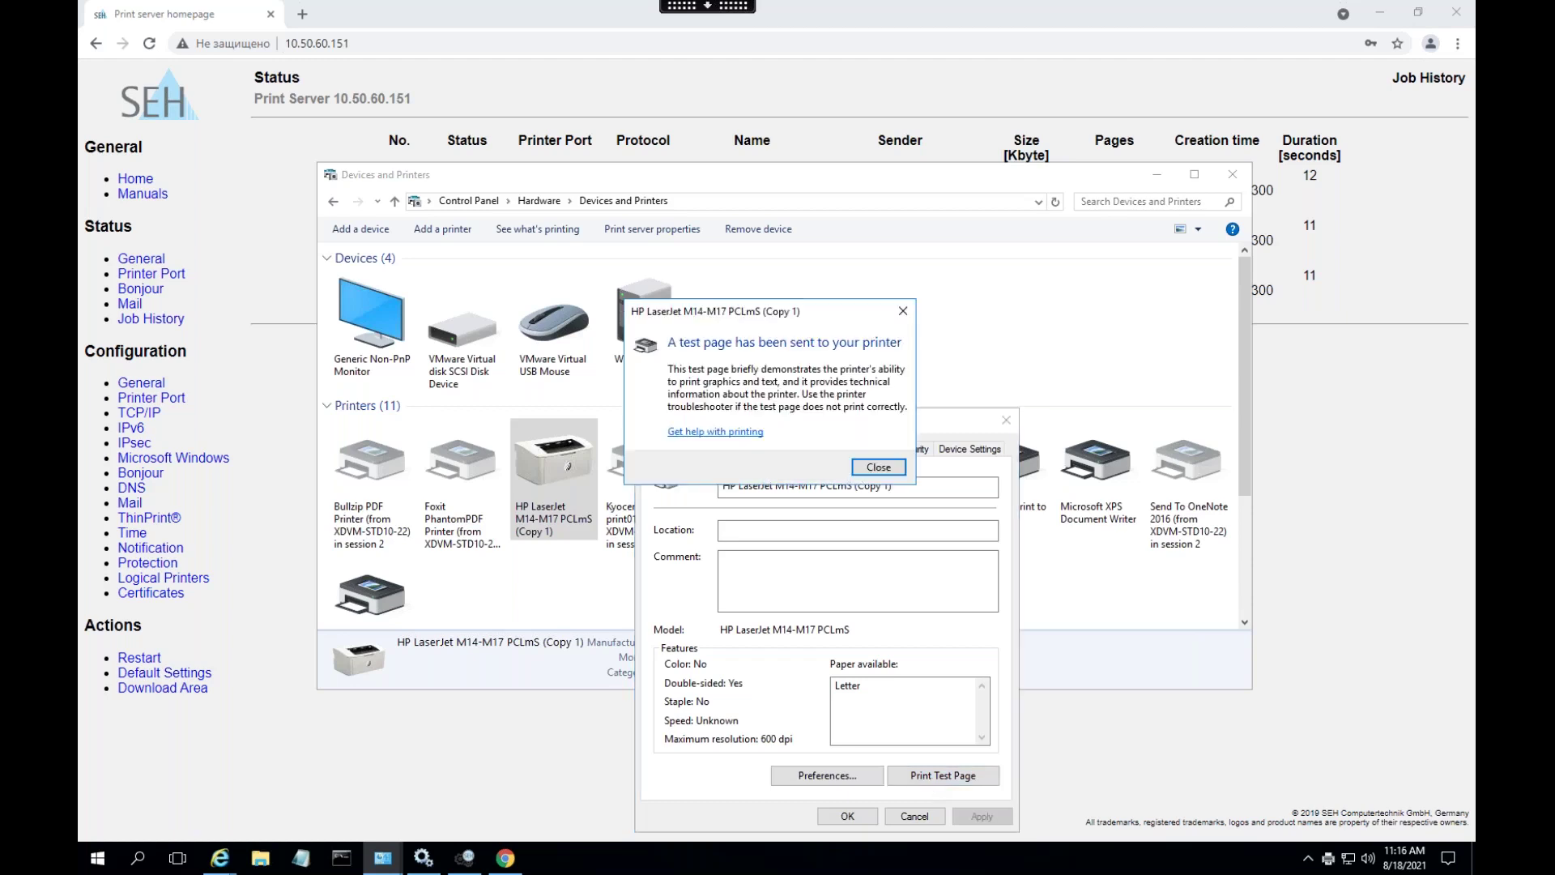
left_click(878, 467)
left_click(1317, 251)
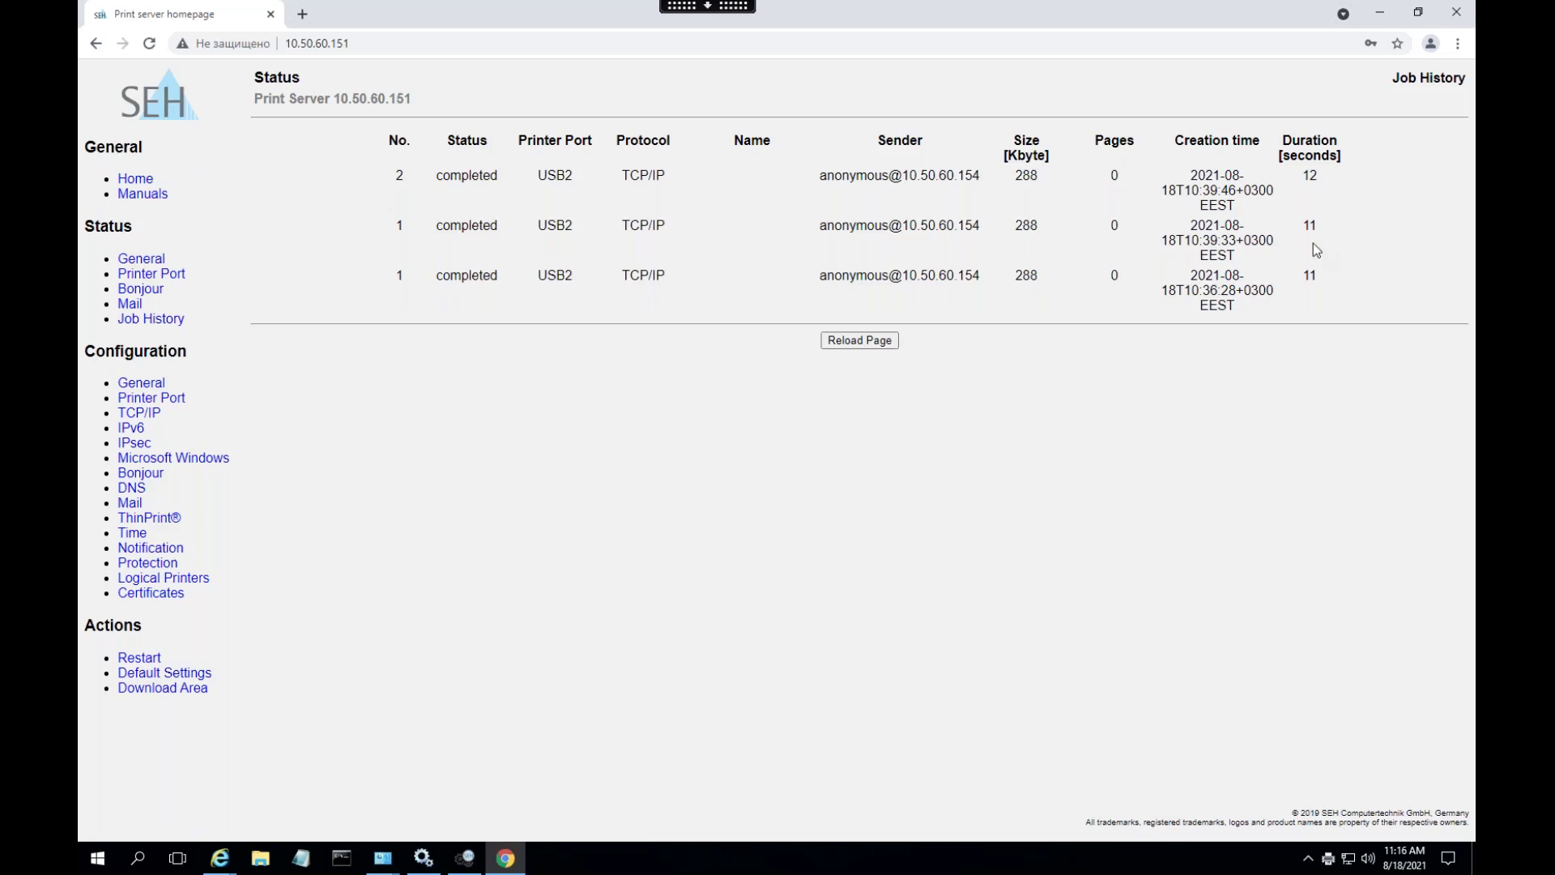
- Reload the job history twice, watching the new job go from processing to completed
left_click(883, 345)
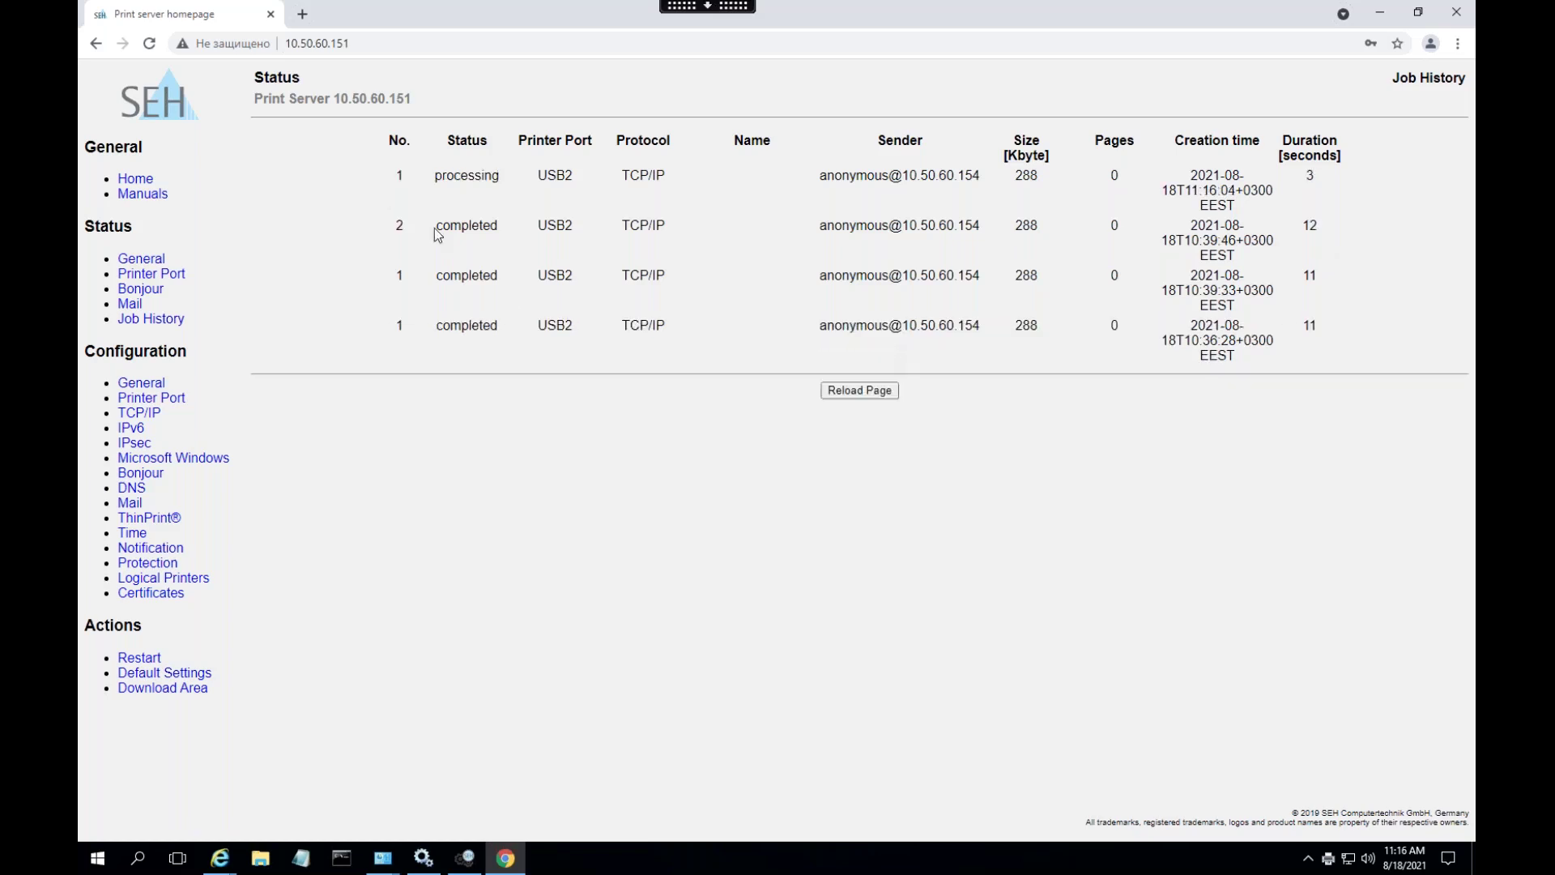
left_click_drag(434, 178, 491, 178)
left_click(690, 549)
left_click(872, 392)
double_click(441, 176)
left_click(591, 226)
- Open the Protection settings and select the asterisk in IP sender 1
left_click(166, 565)
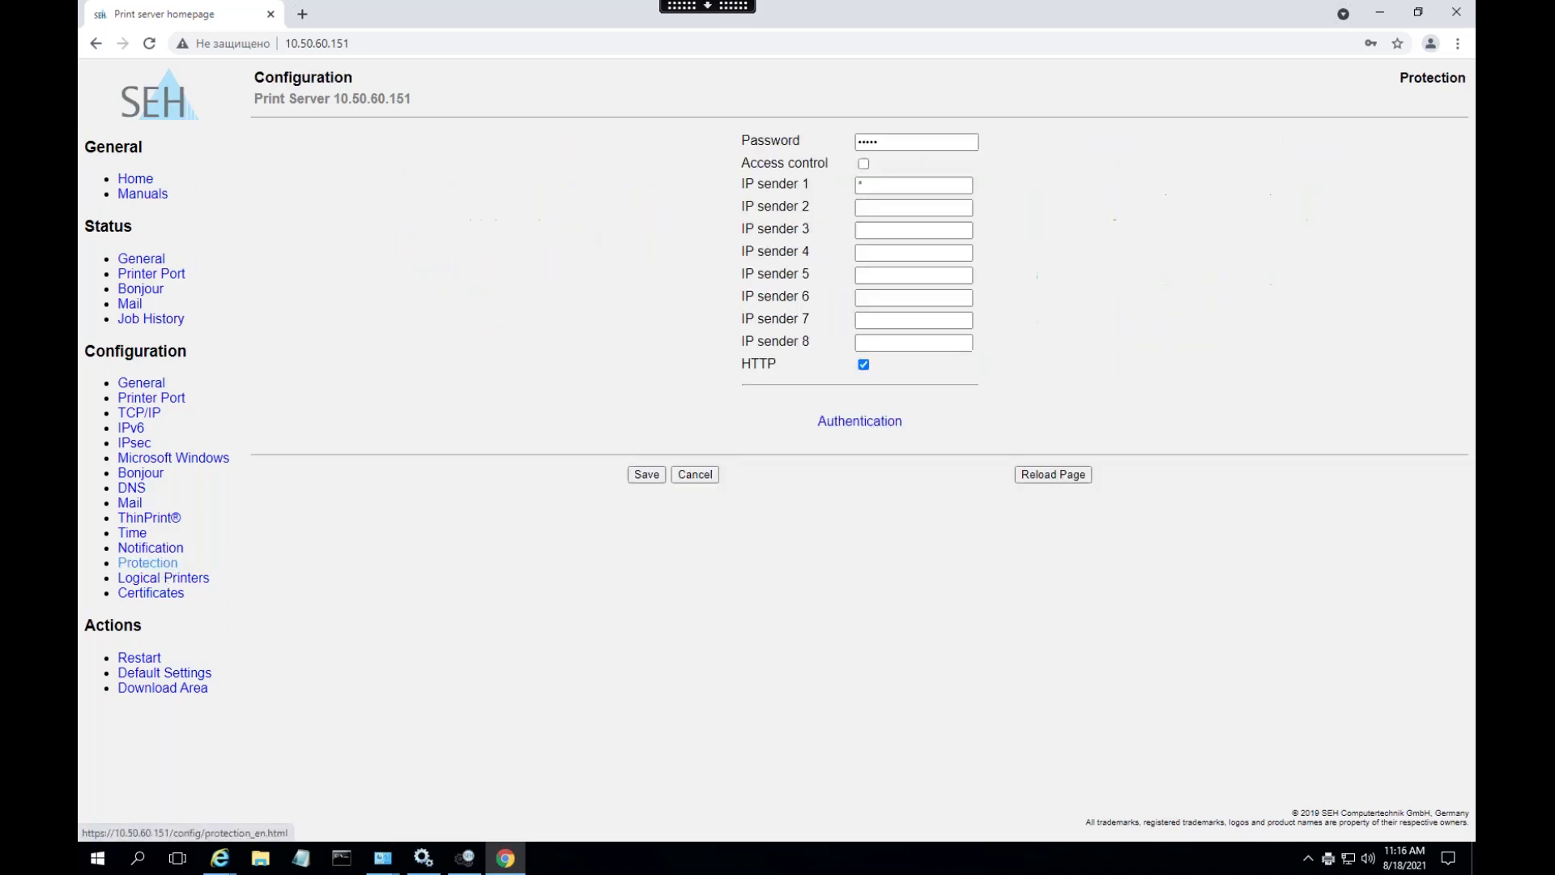
left_click(873, 193)
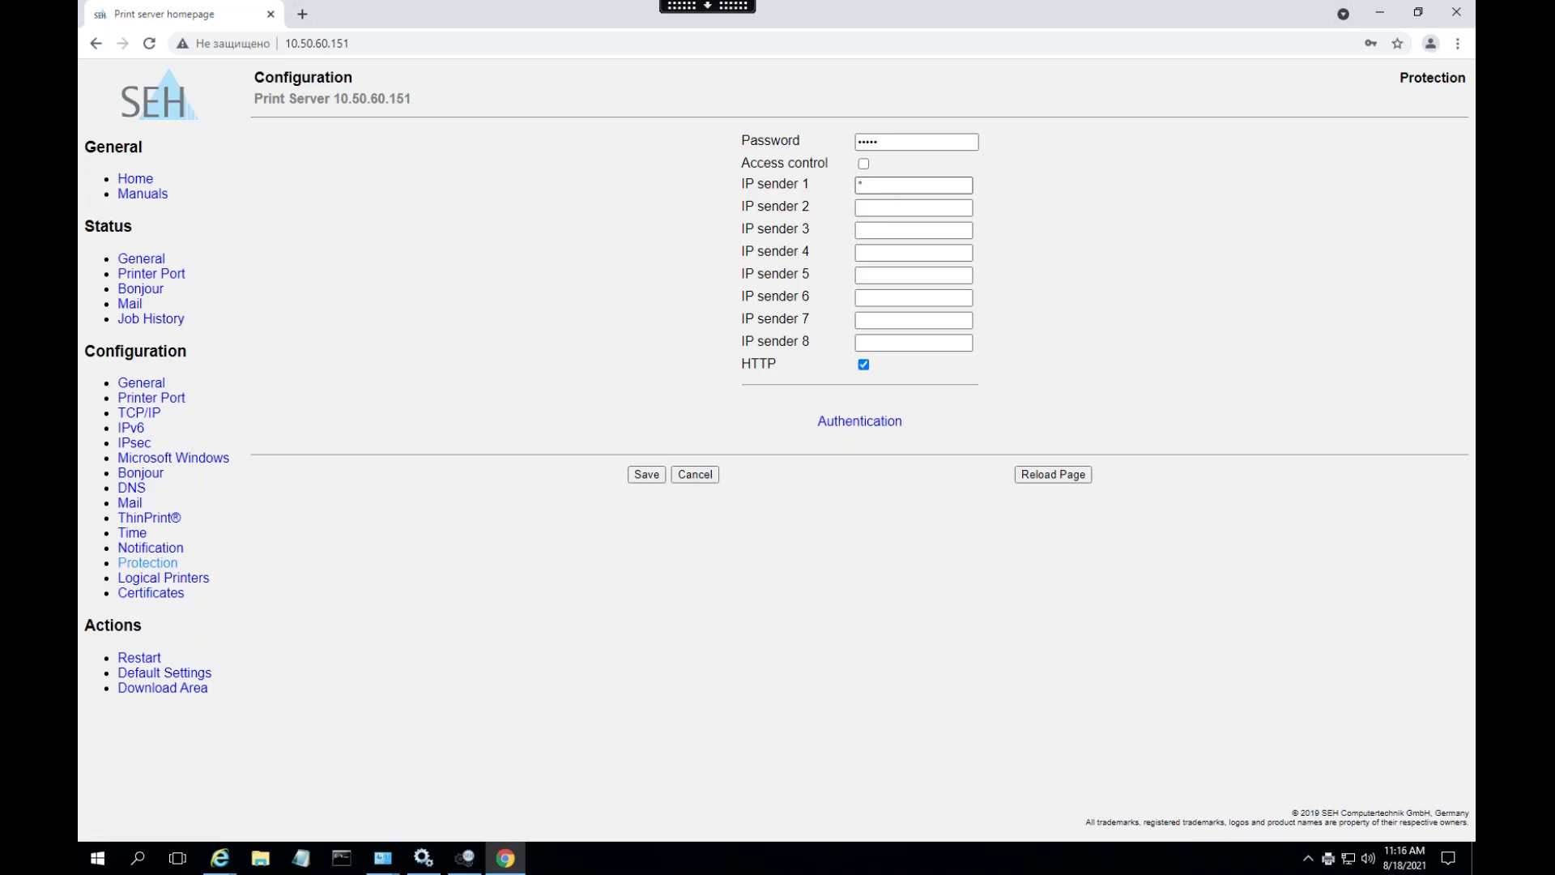
double_click(863, 184)
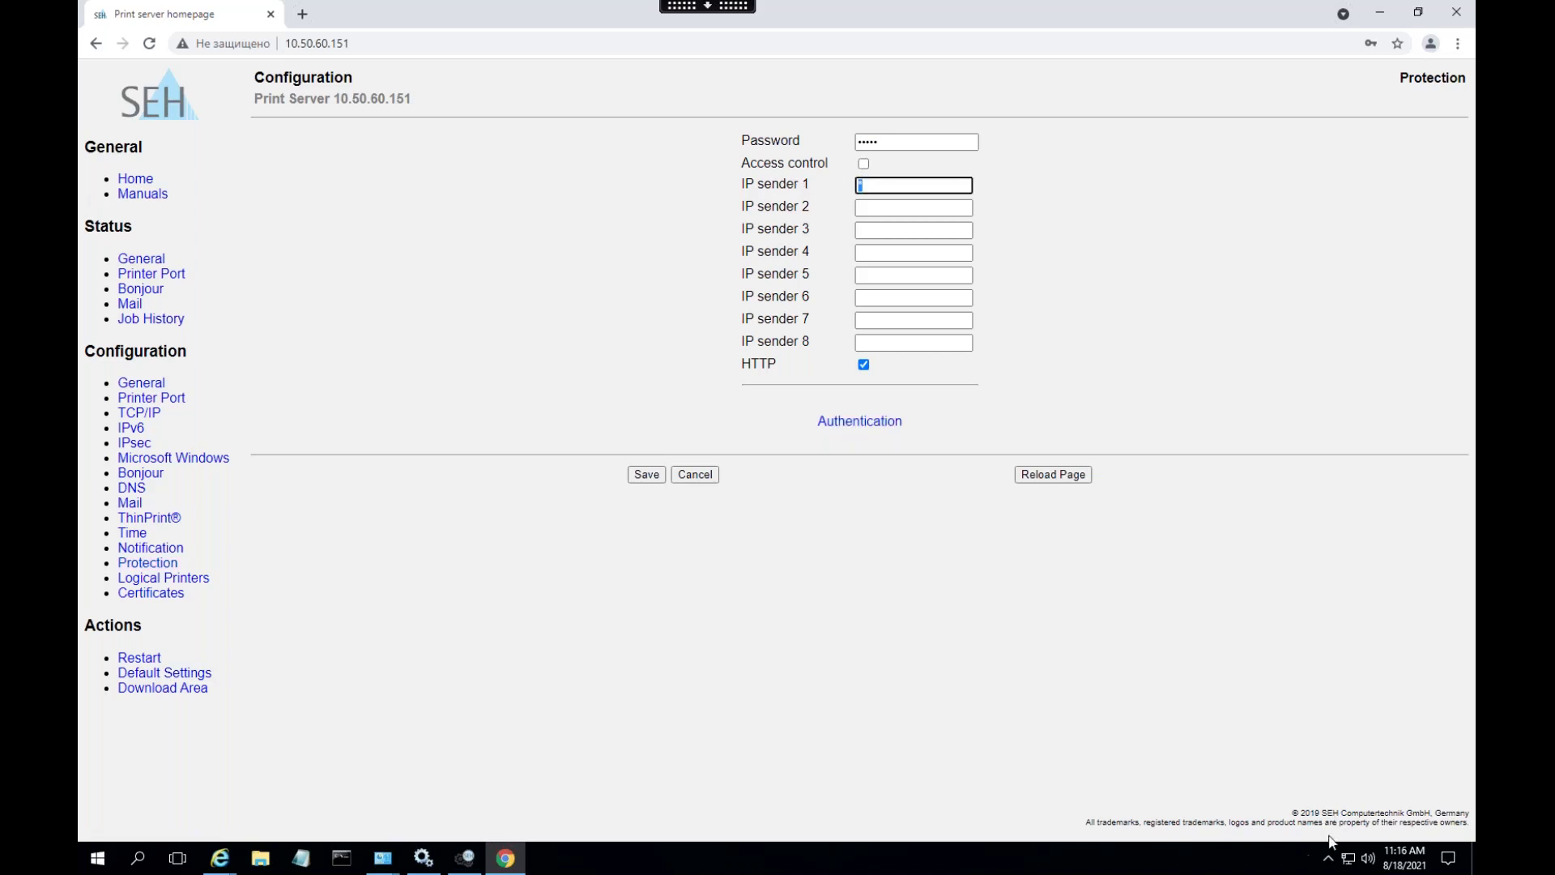
- Look up this PC's IPv4 address, 10.50.60.154, in the Ethernet0 network details
right_click(1347, 859)
left_click(1354, 843)
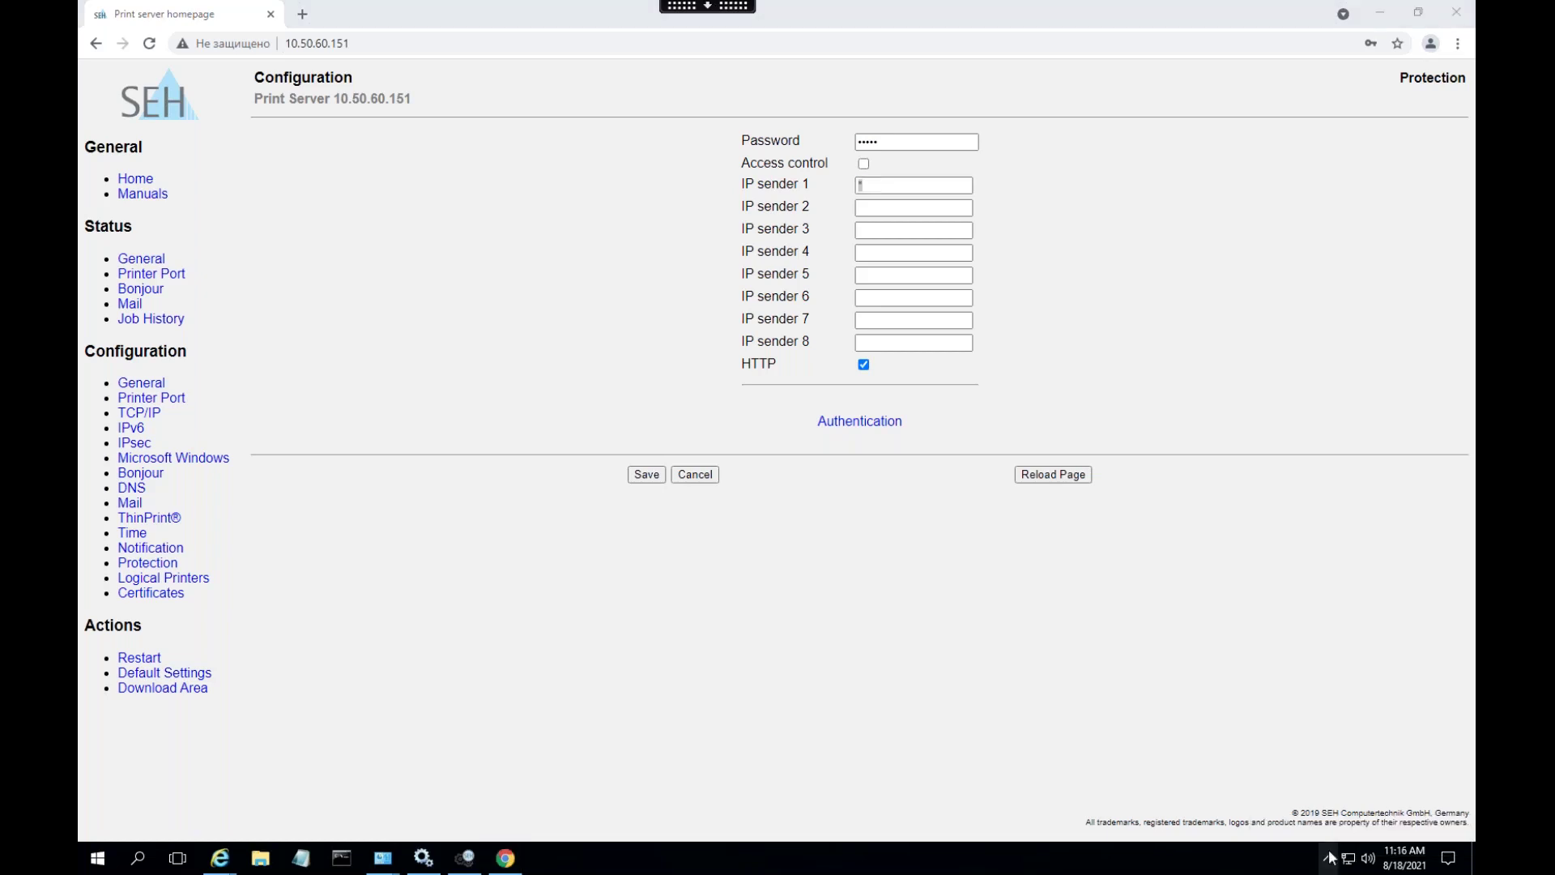
left_click(883, 321)
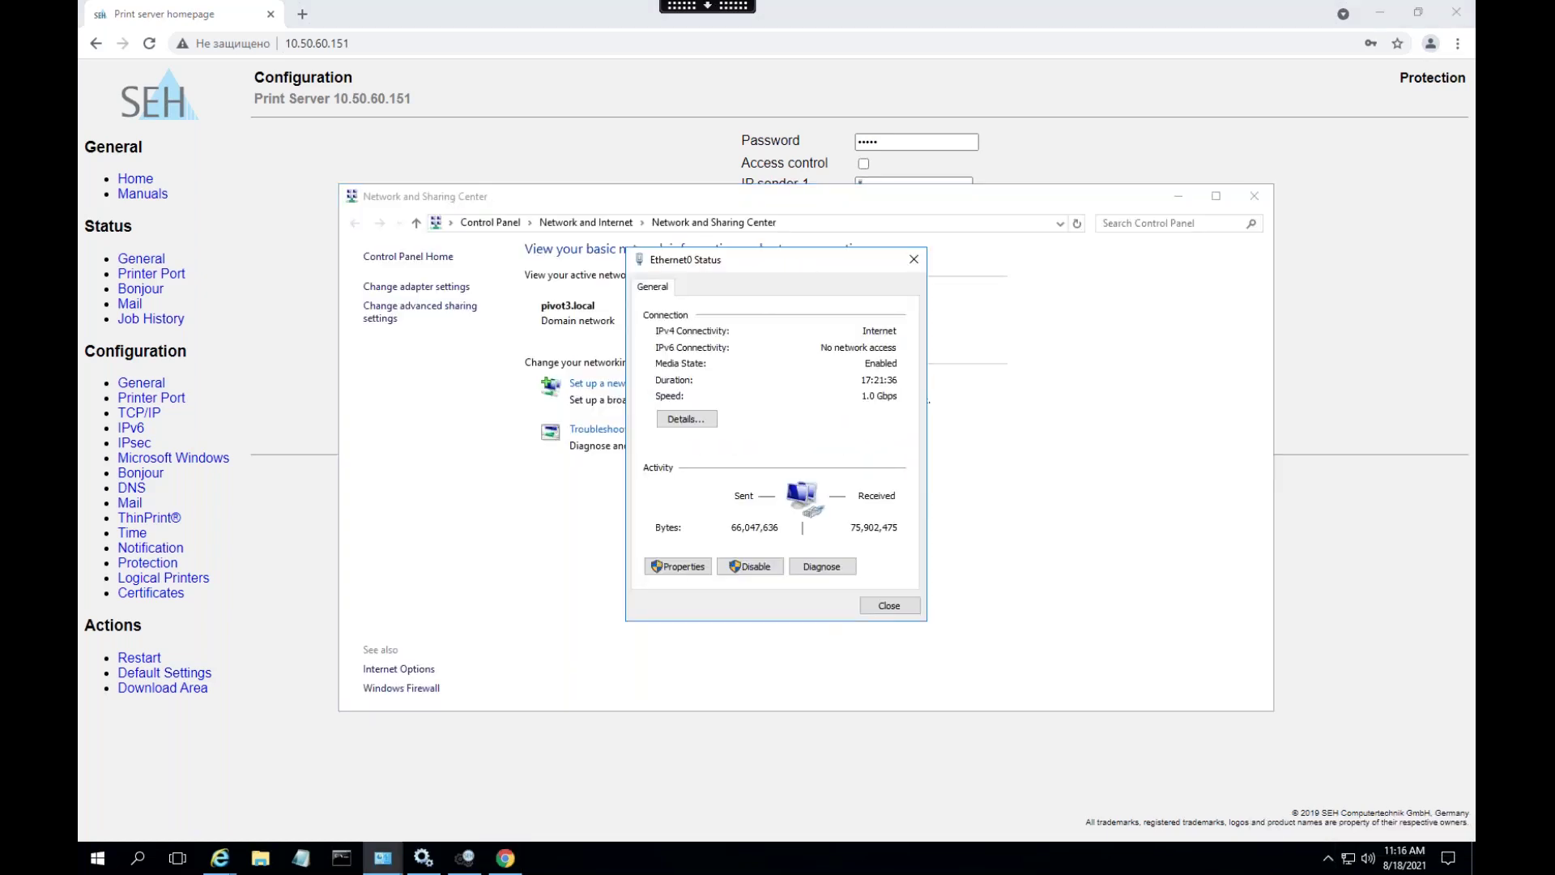
left_click(686, 419)
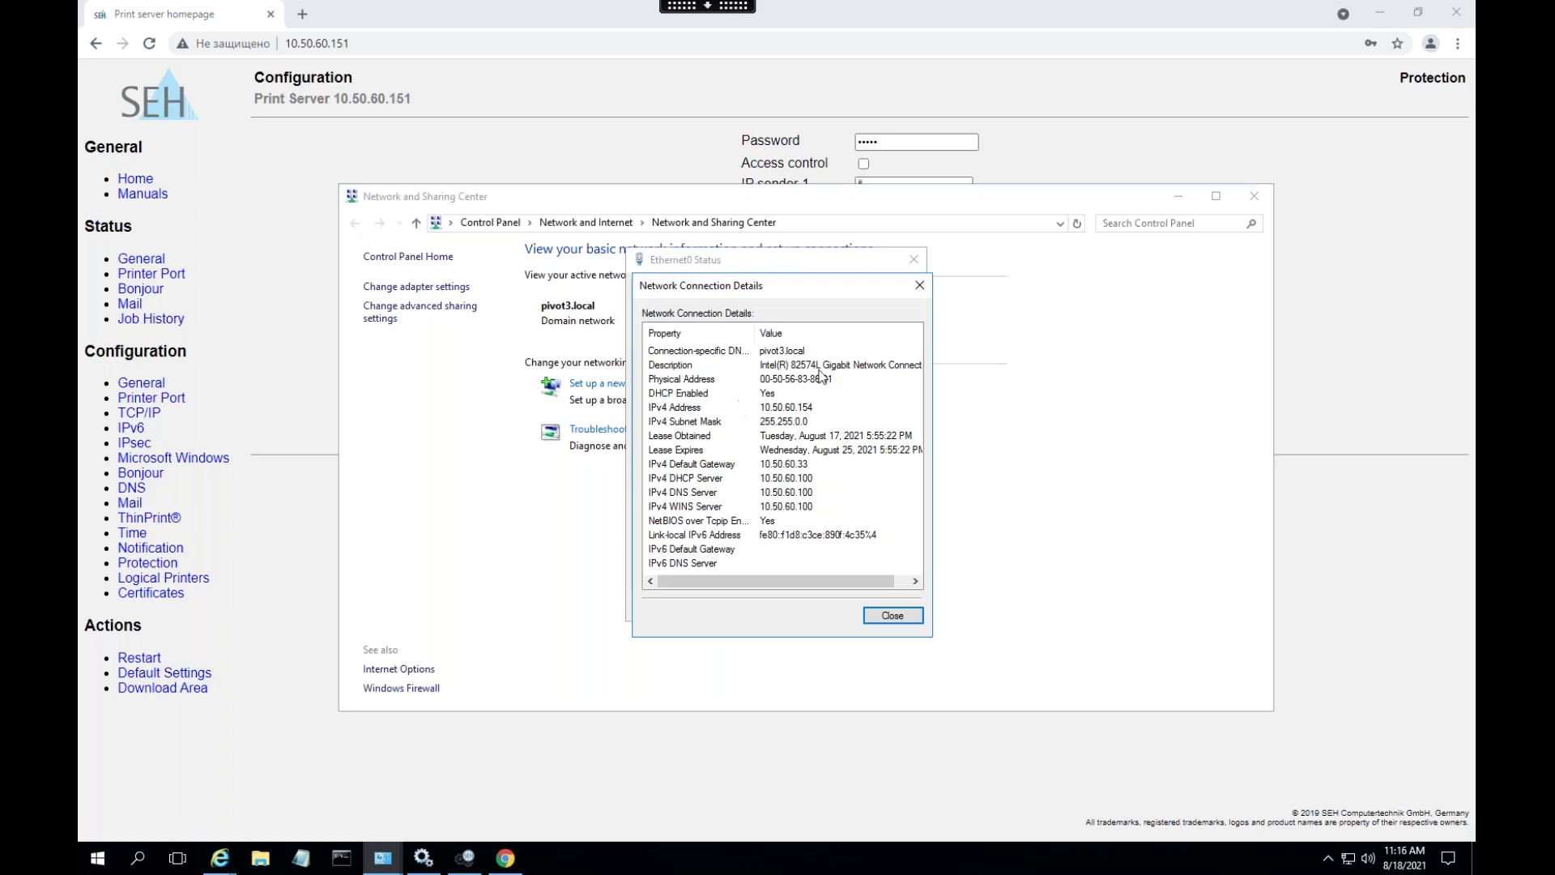
left_click(804, 411)
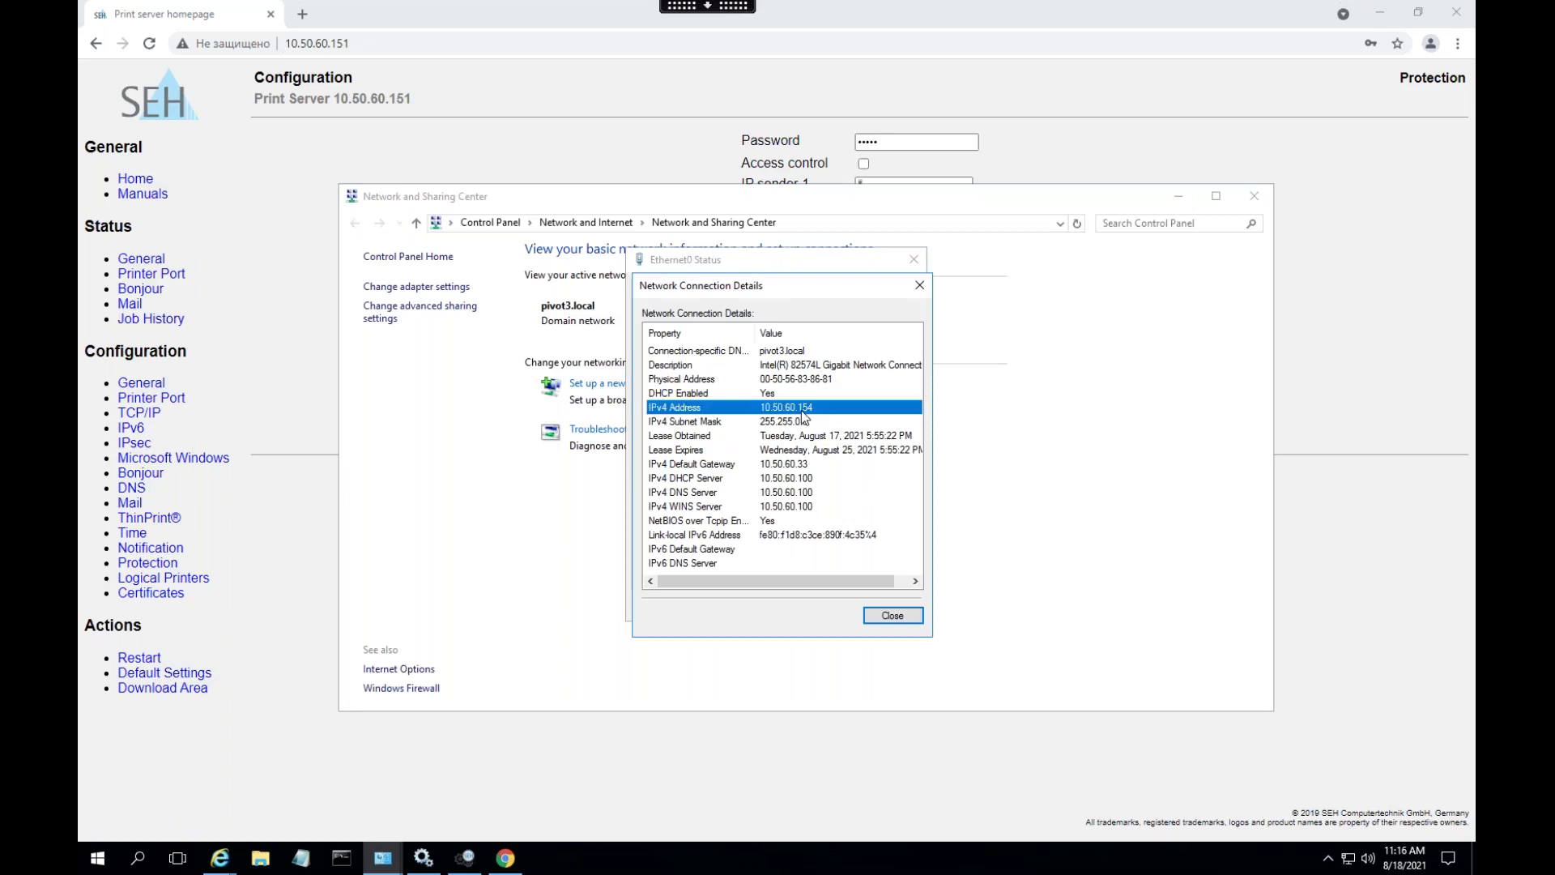
left_click(919, 285)
left_click(914, 259)
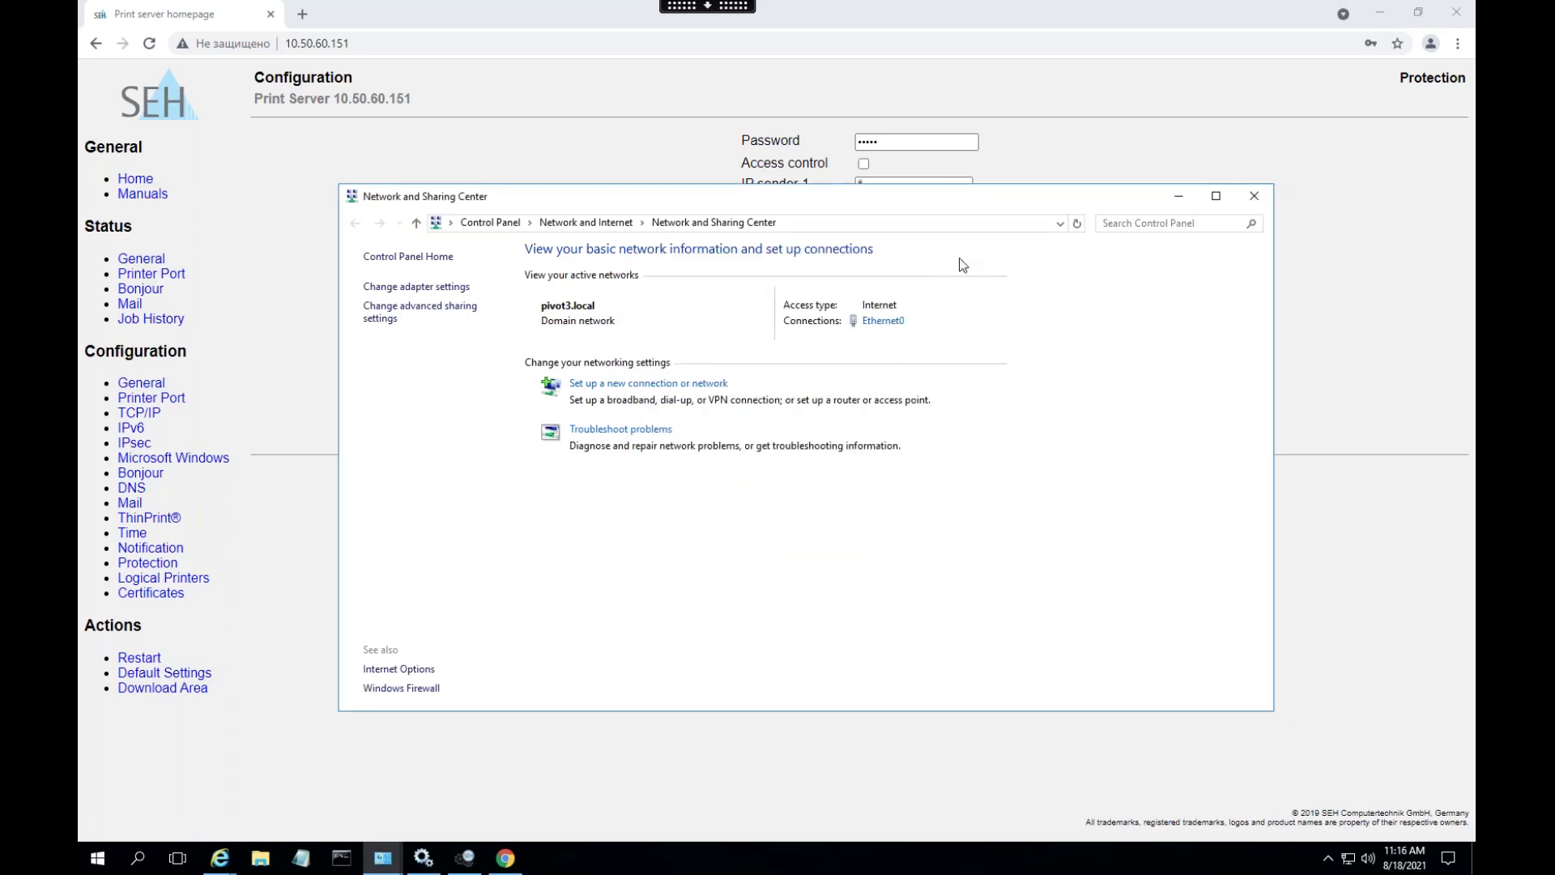
- Enter 10.50.60.155 as IP sender 1 on the Protection page
left_click(1253, 196)
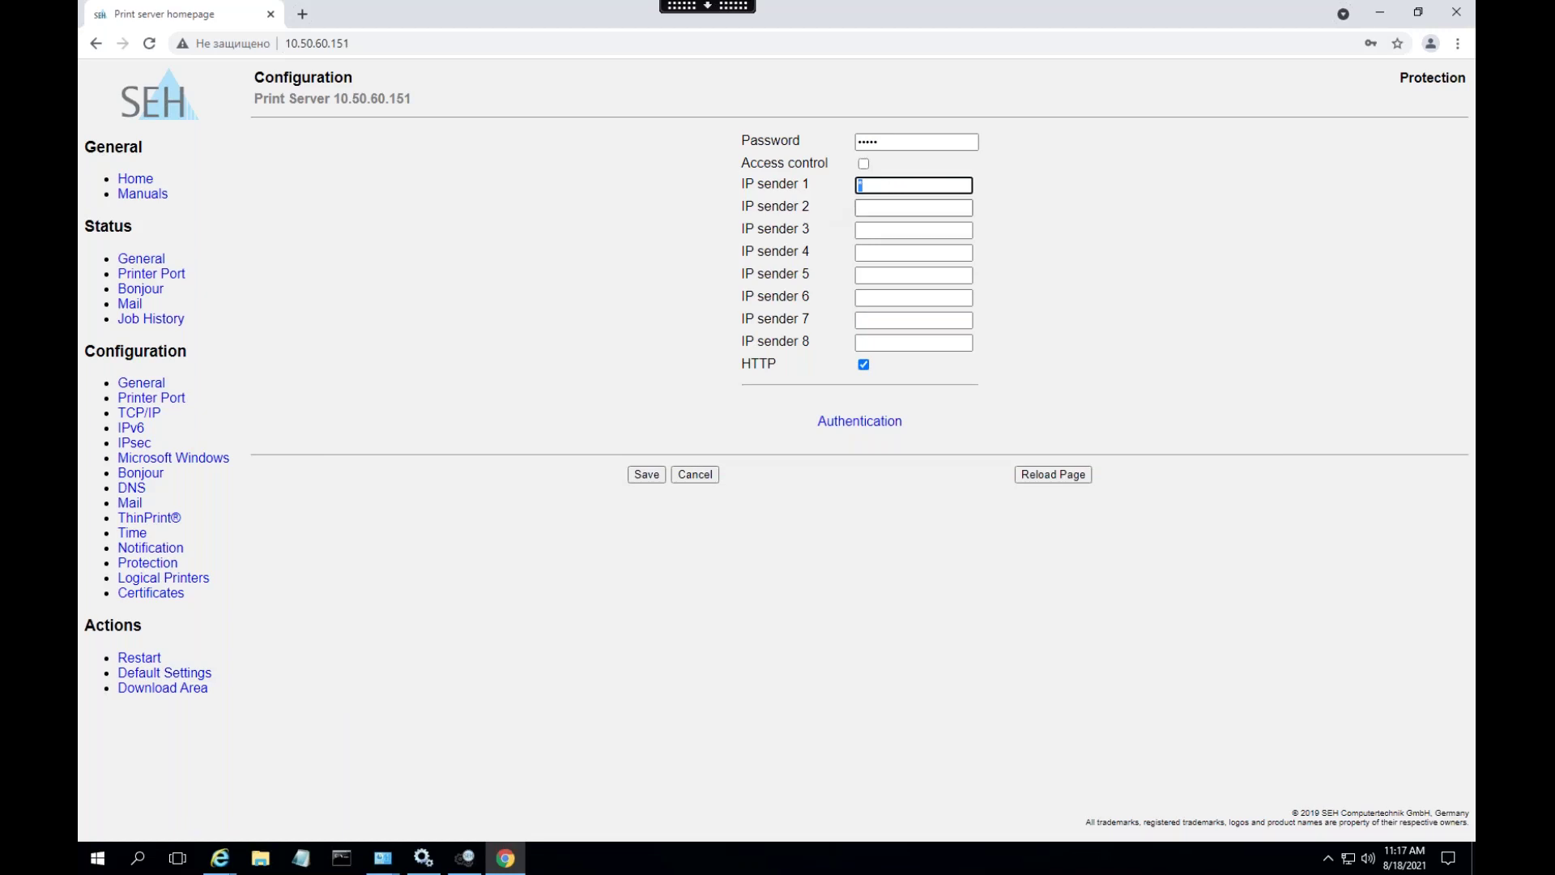
type("10.5")
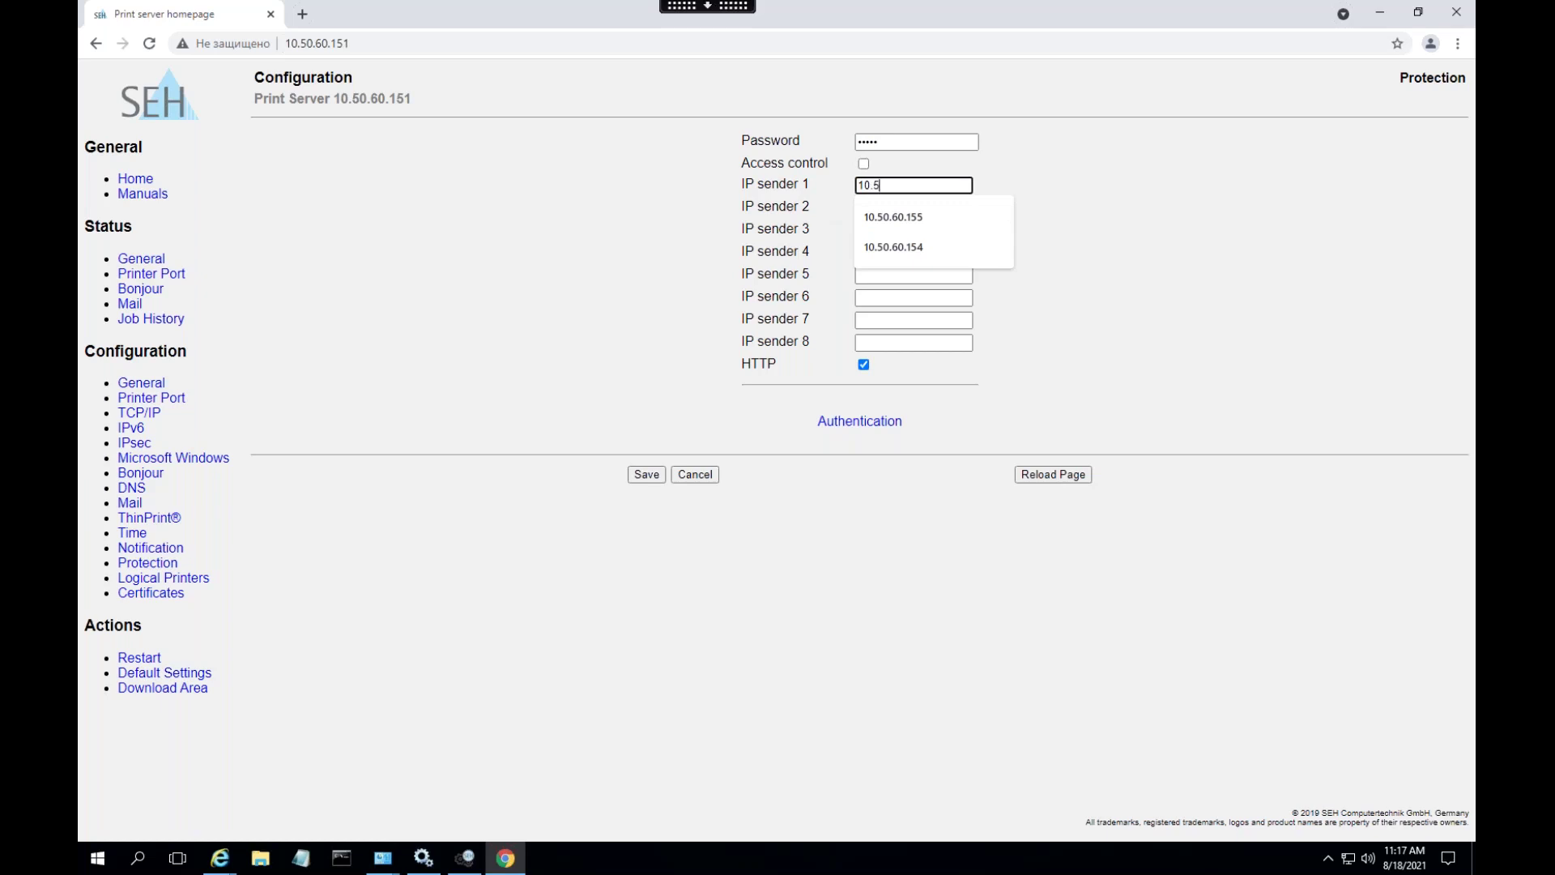
type("0.60.154")
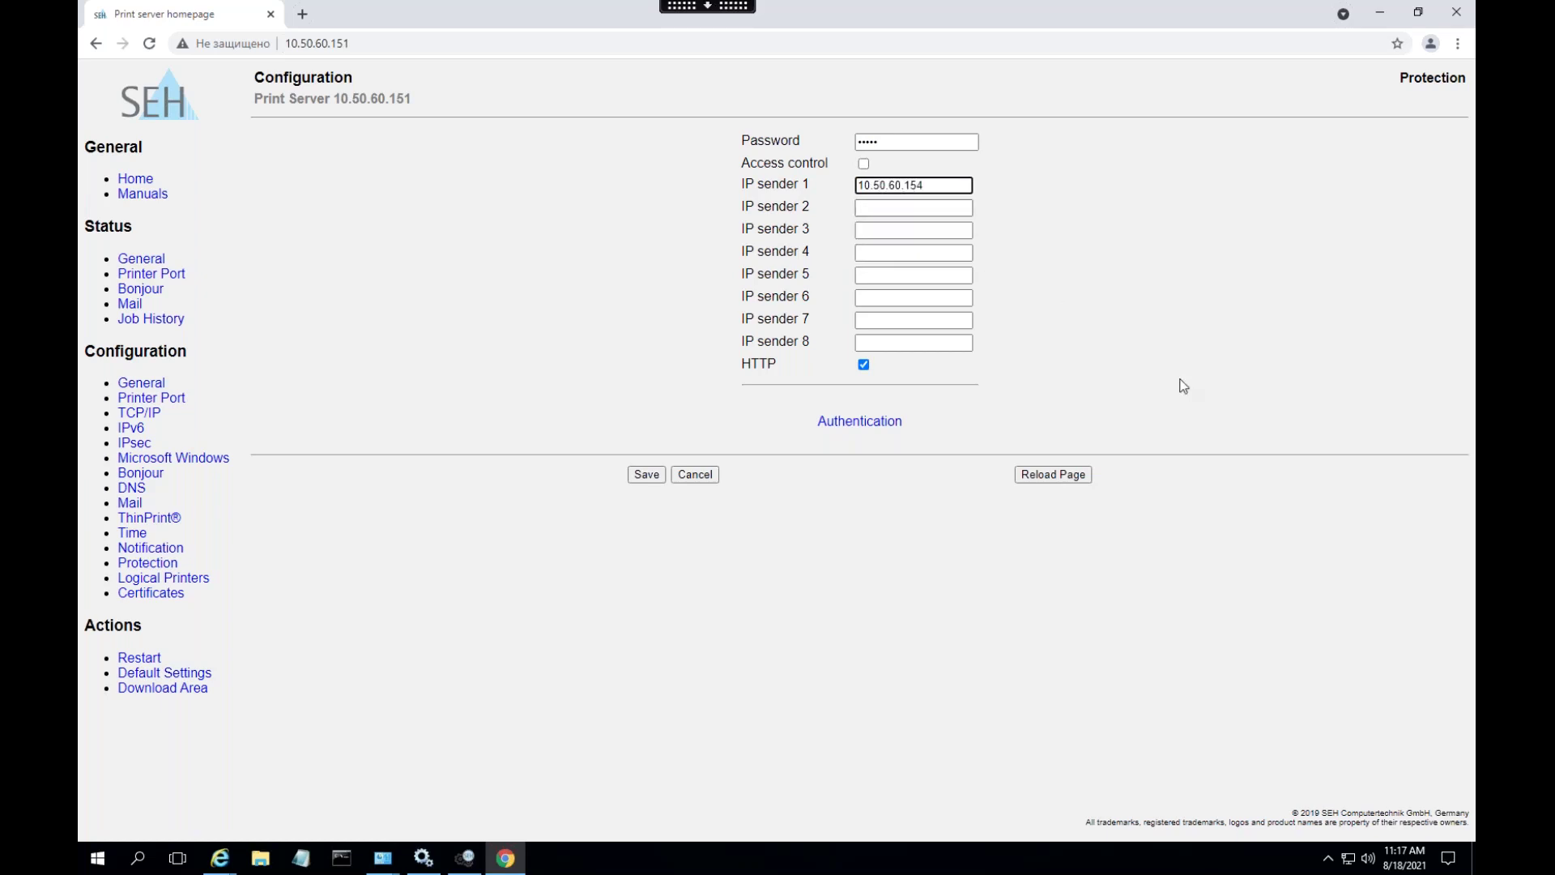
key("BackSpace")
type("5")
left_click(1160, 347)
- Save the protection settings, signing in with the administrator username and password
left_click(643, 478)
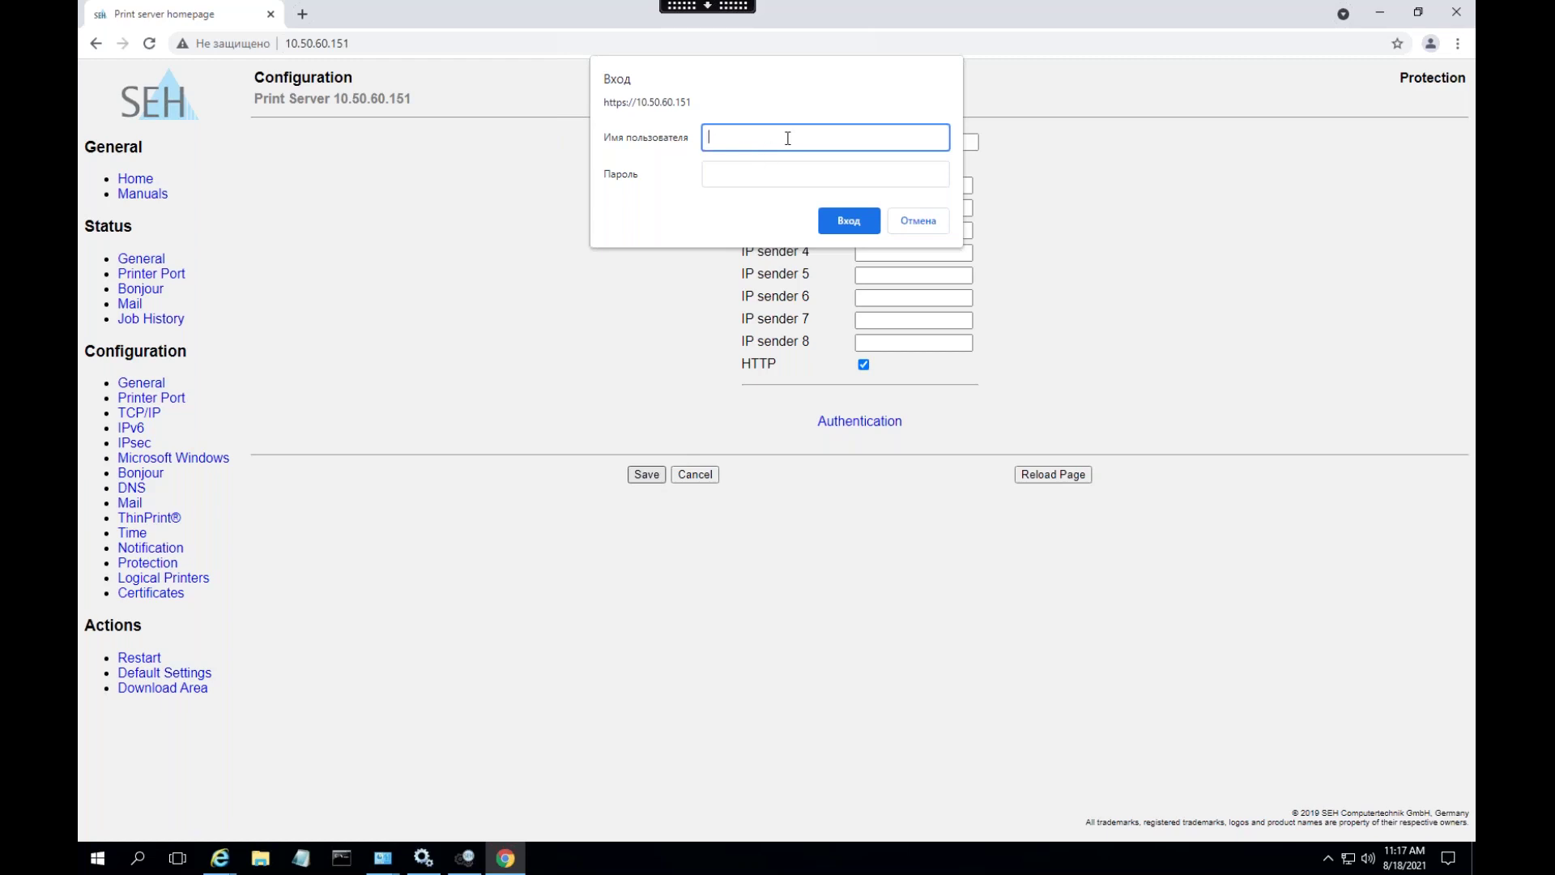
type("admin")
key("Tab")
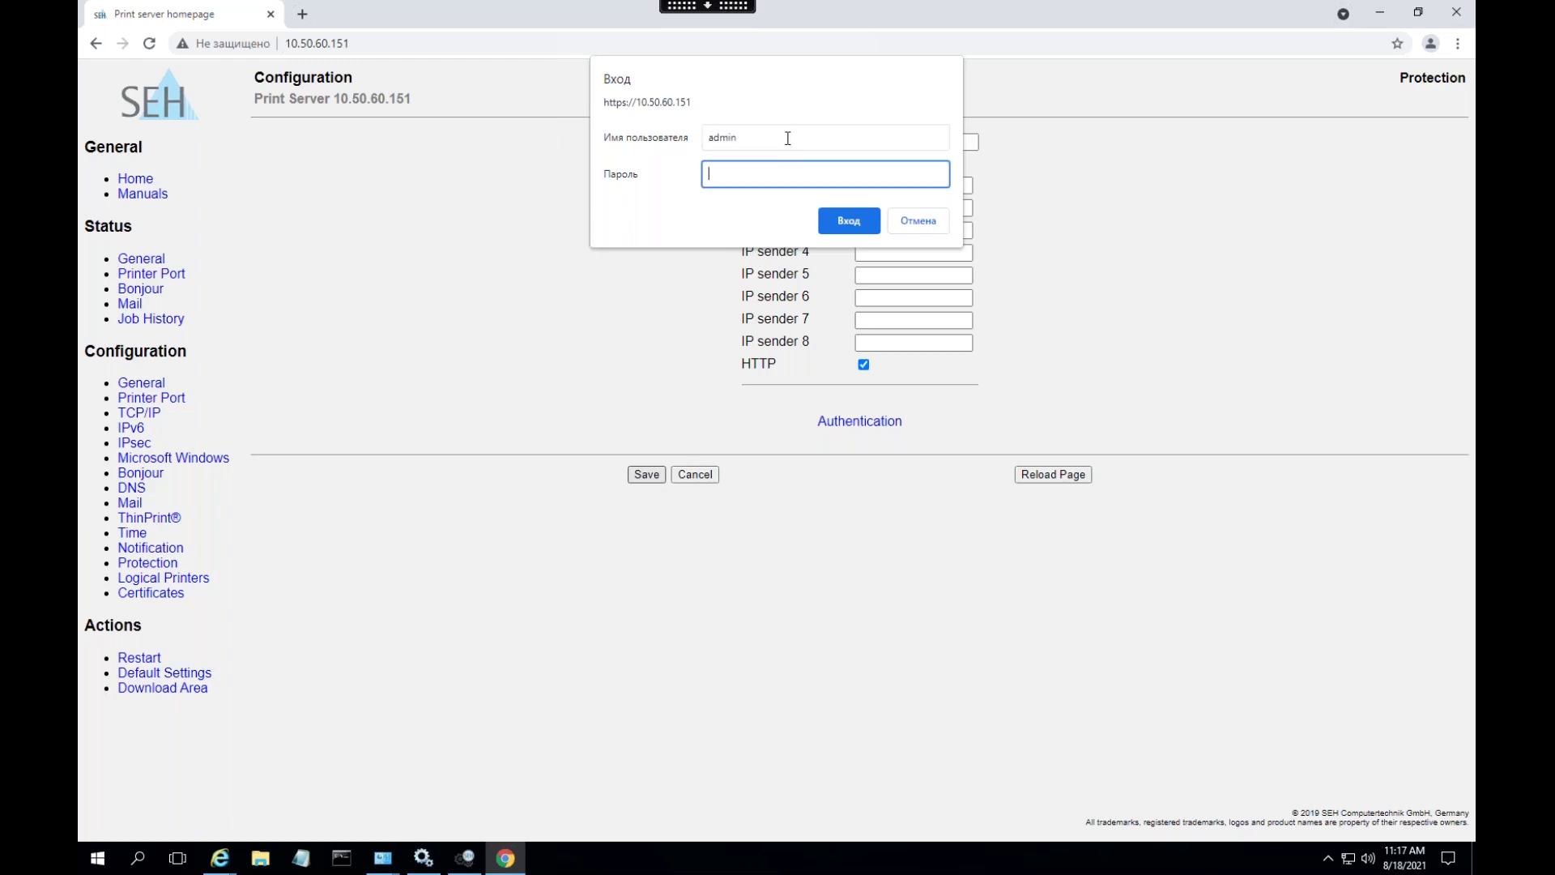
left_click(834, 220)
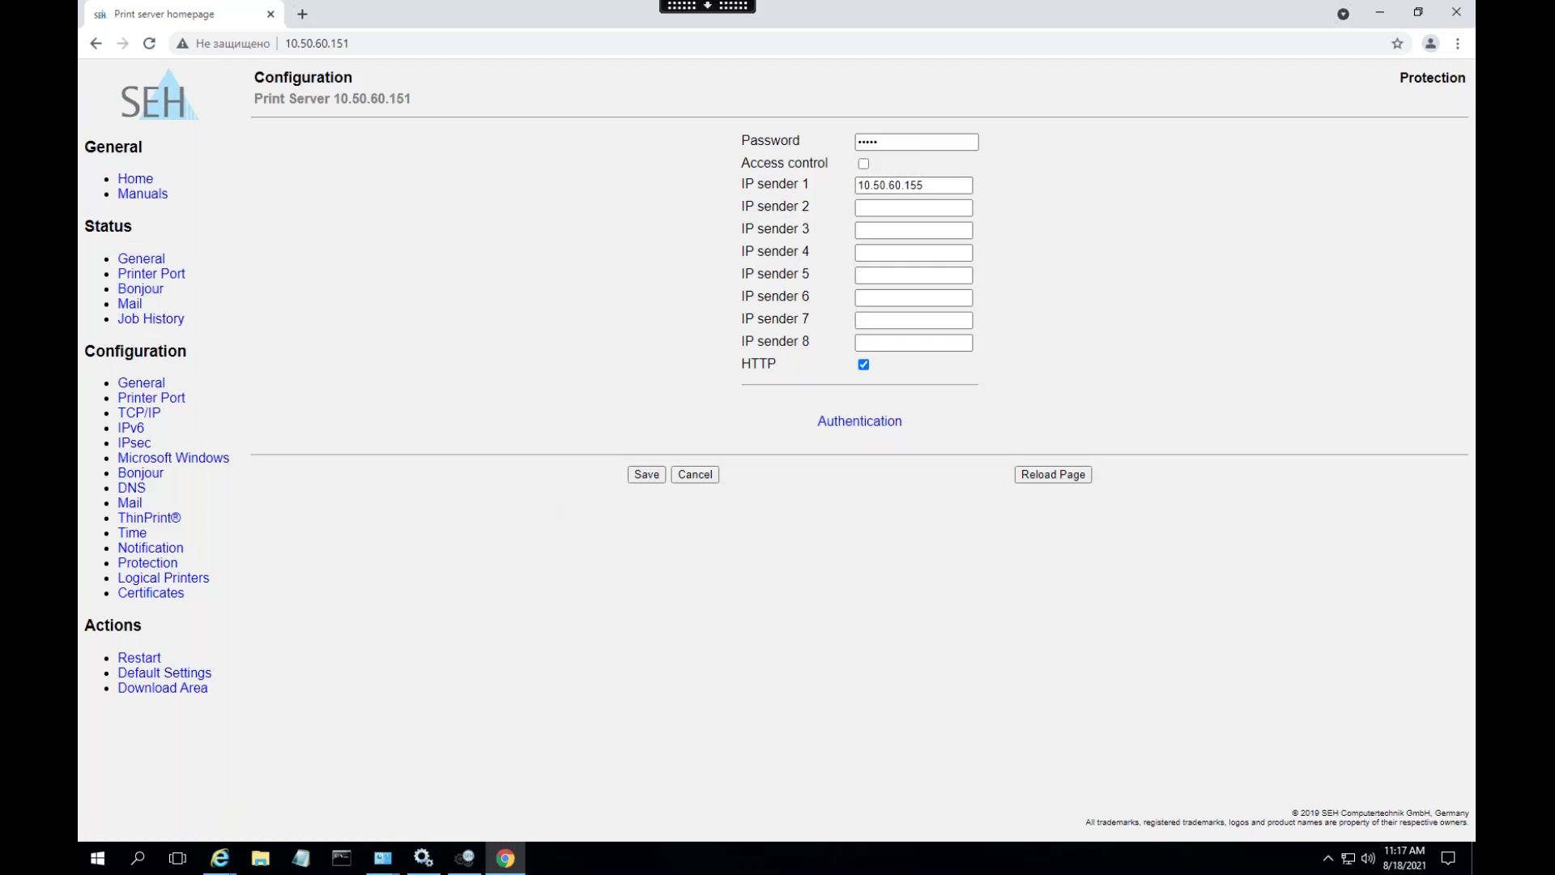
- Refresh the job history, then open the HP LaserJet's properties for another test print
left_click(151, 318)
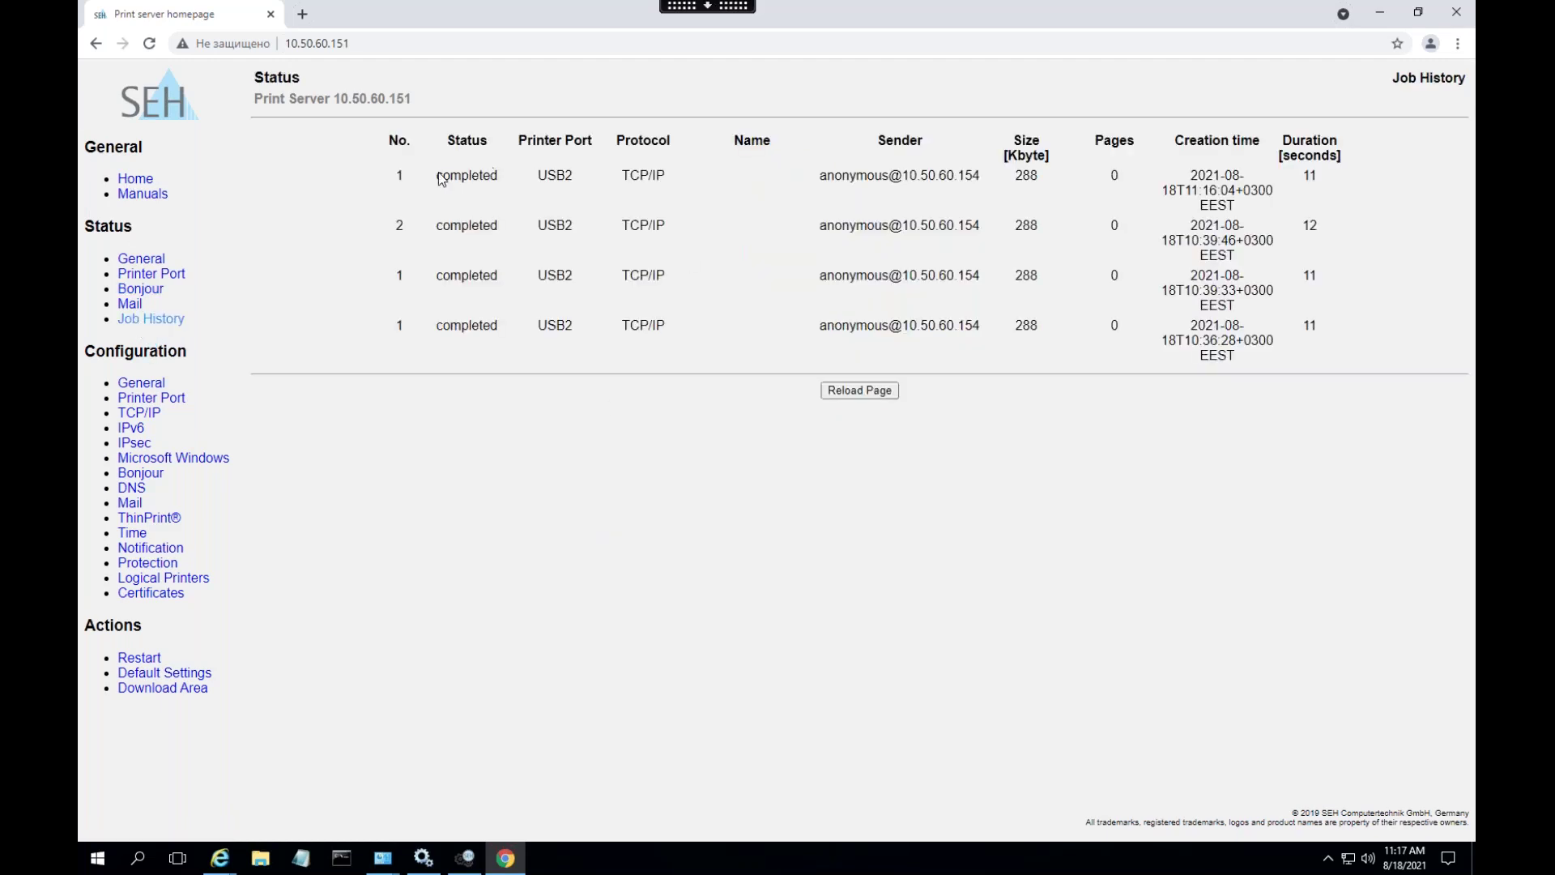
left_click(865, 400)
left_click(423, 857)
left_click(423, 858)
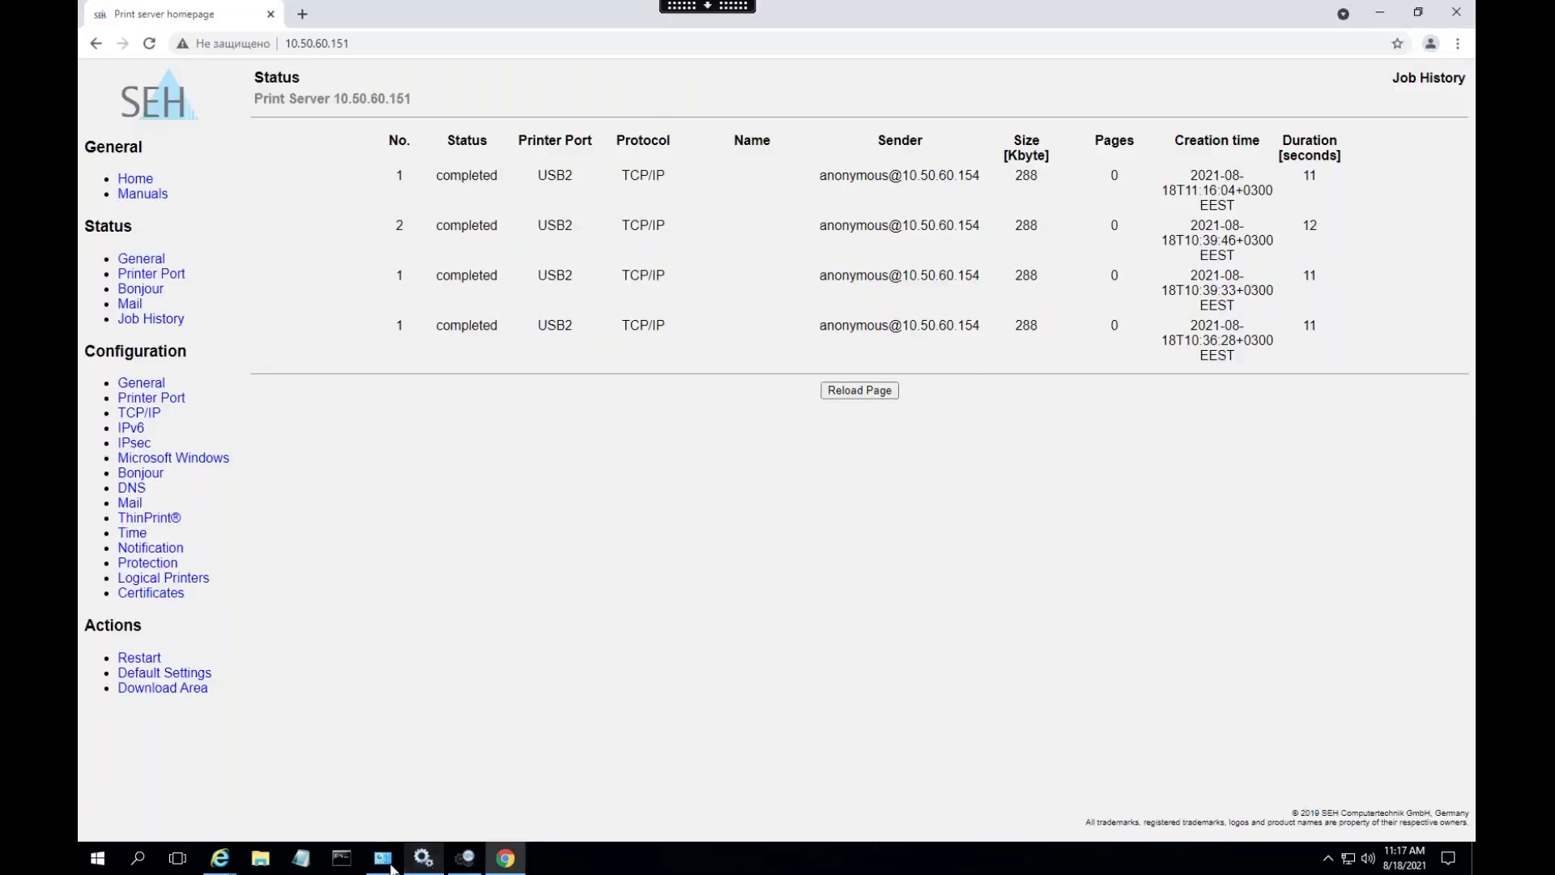
mouse_move(393, 862)
left_click(466, 786)
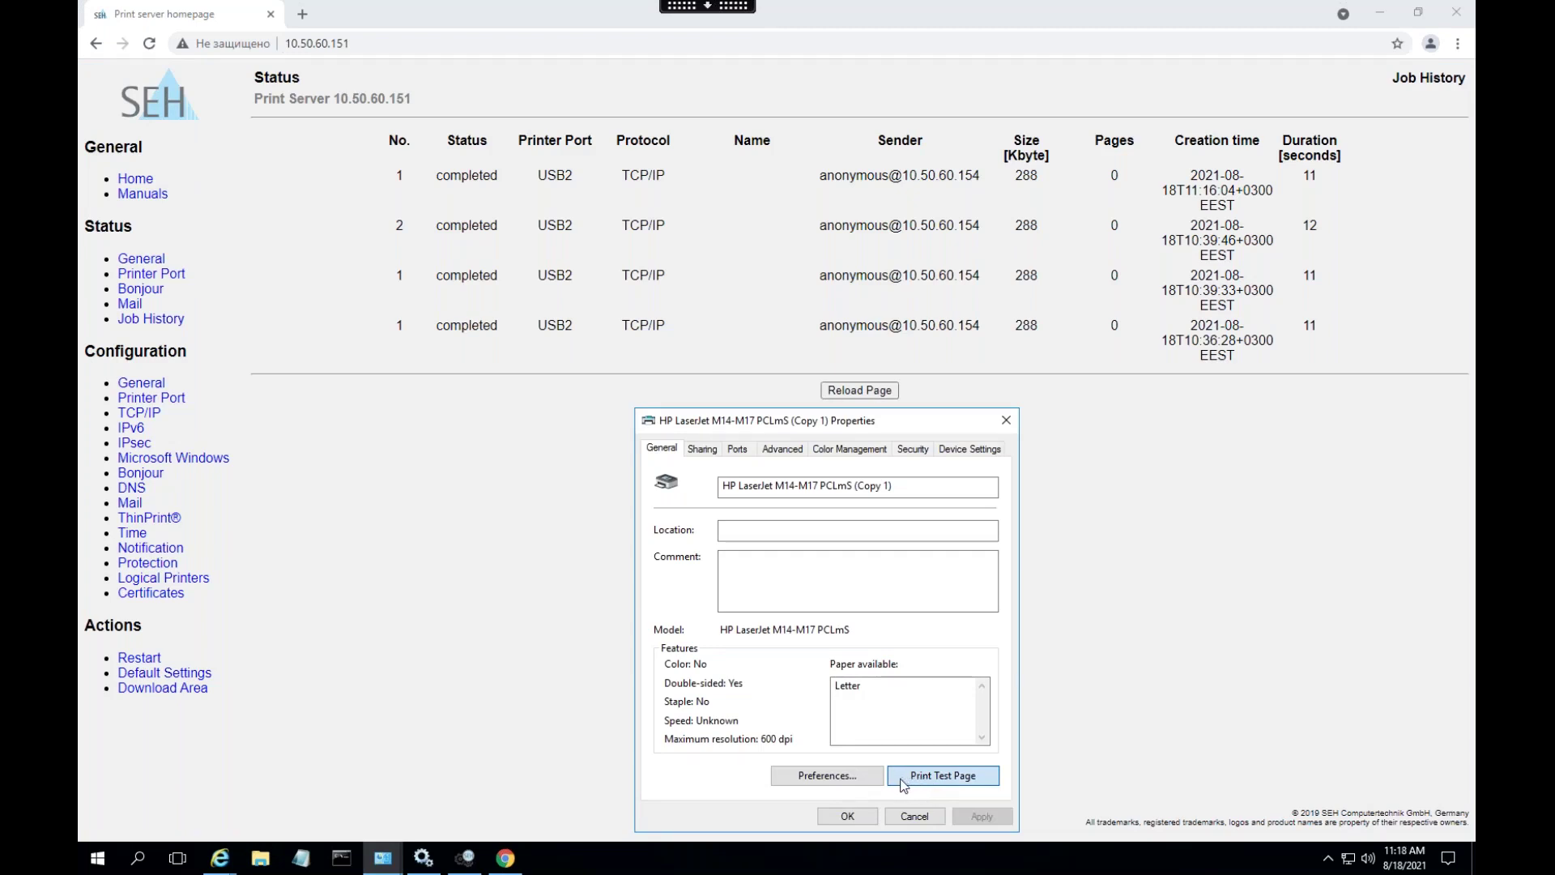
- Reload the job history several times to check whether a new job arrived
left_click(895, 395)
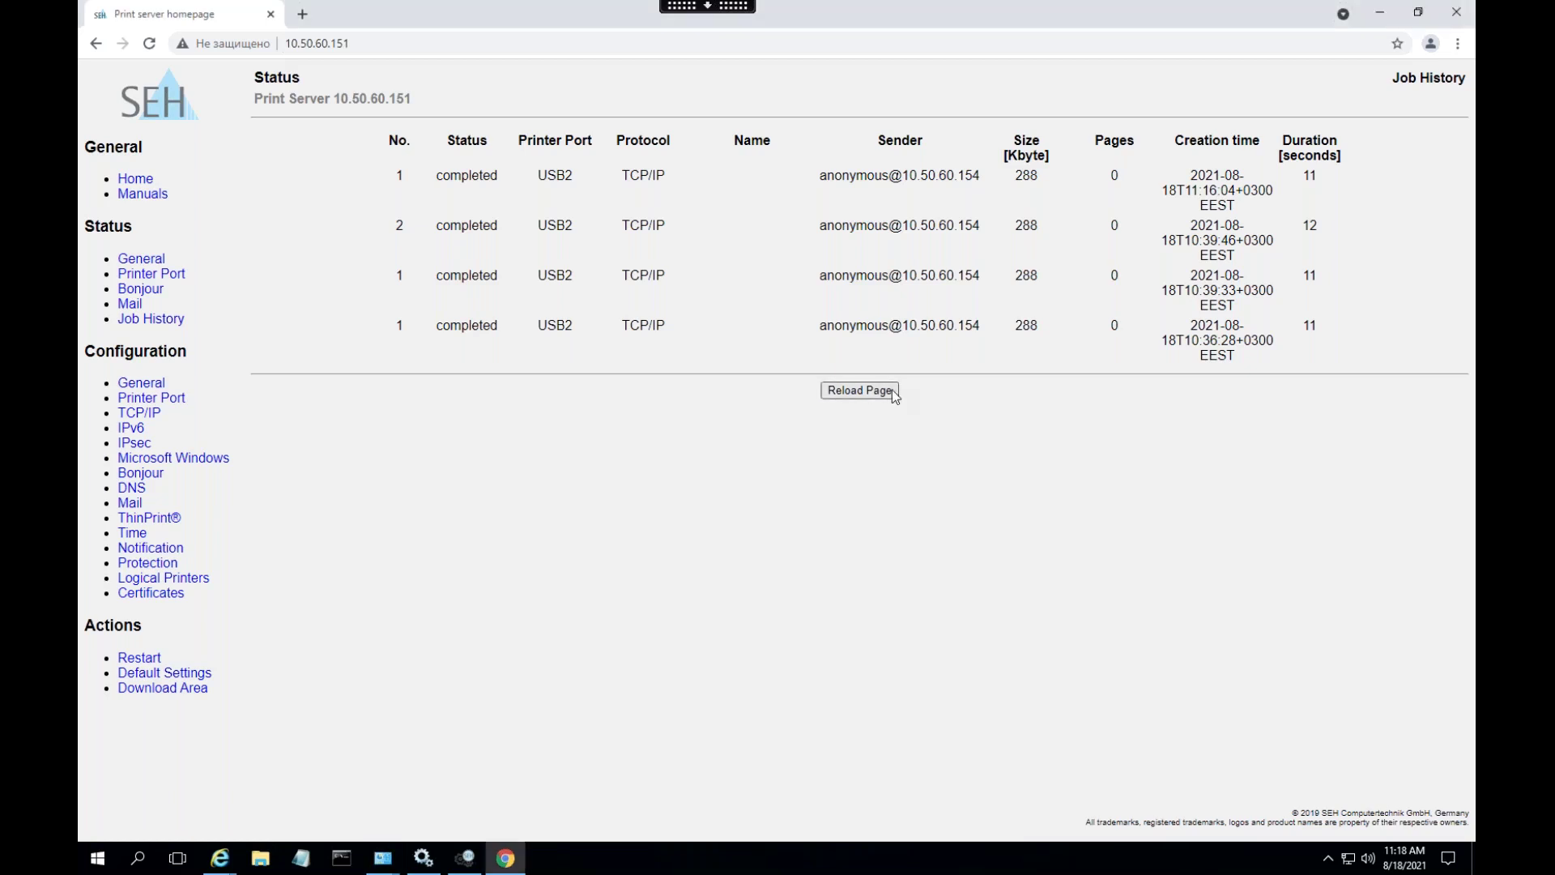
left_click(887, 398)
left_click(886, 398)
left_click(886, 398)
- Go to the Protection settings, then back to Job History to review completed jobs
left_click(147, 562)
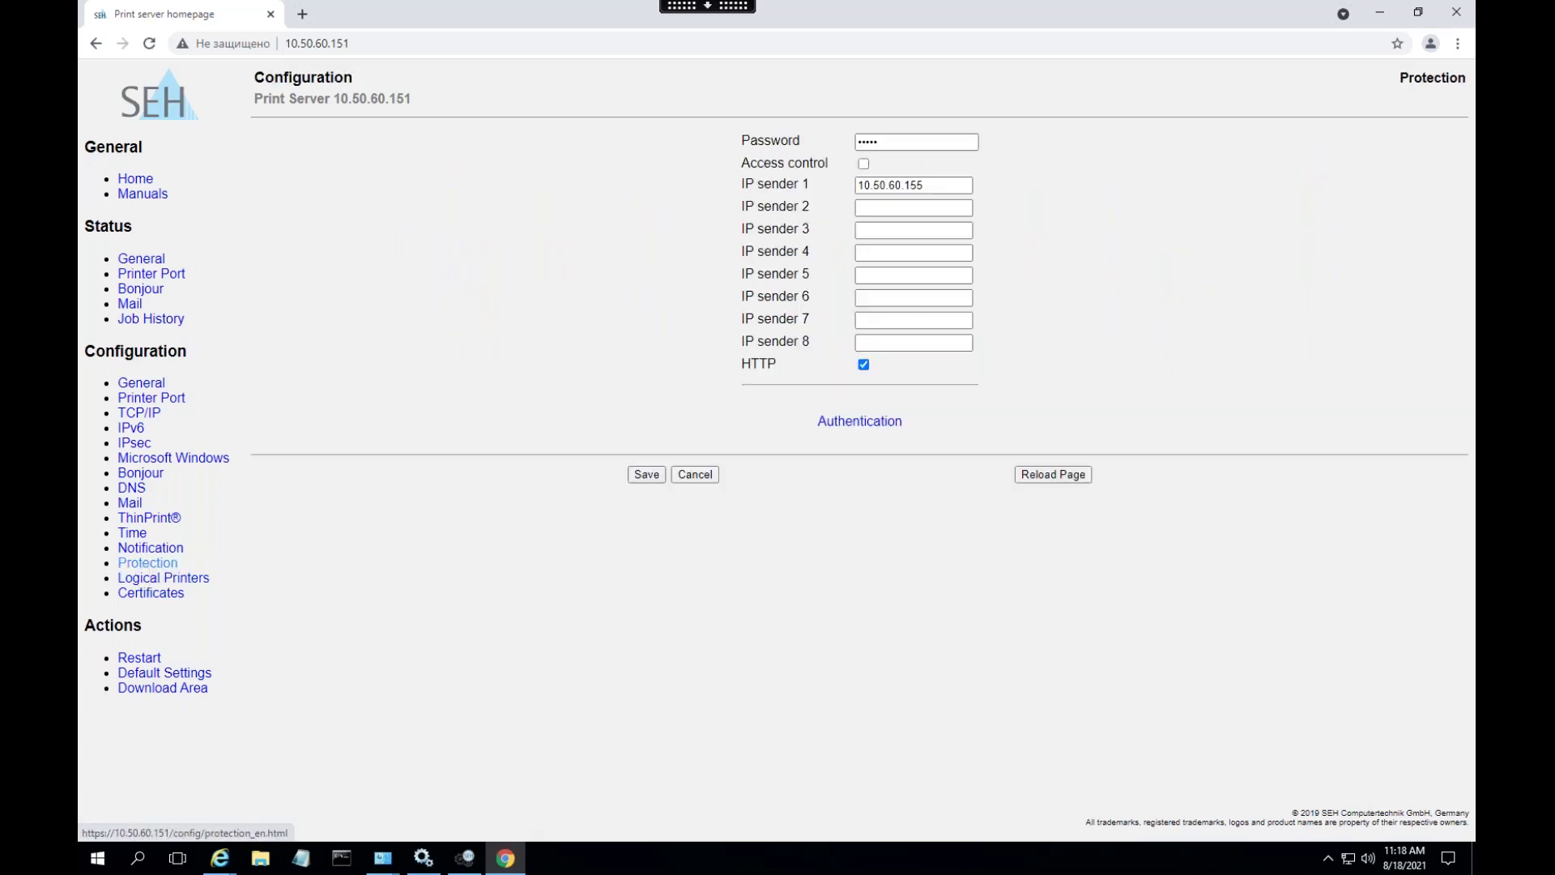
left_click(151, 319)
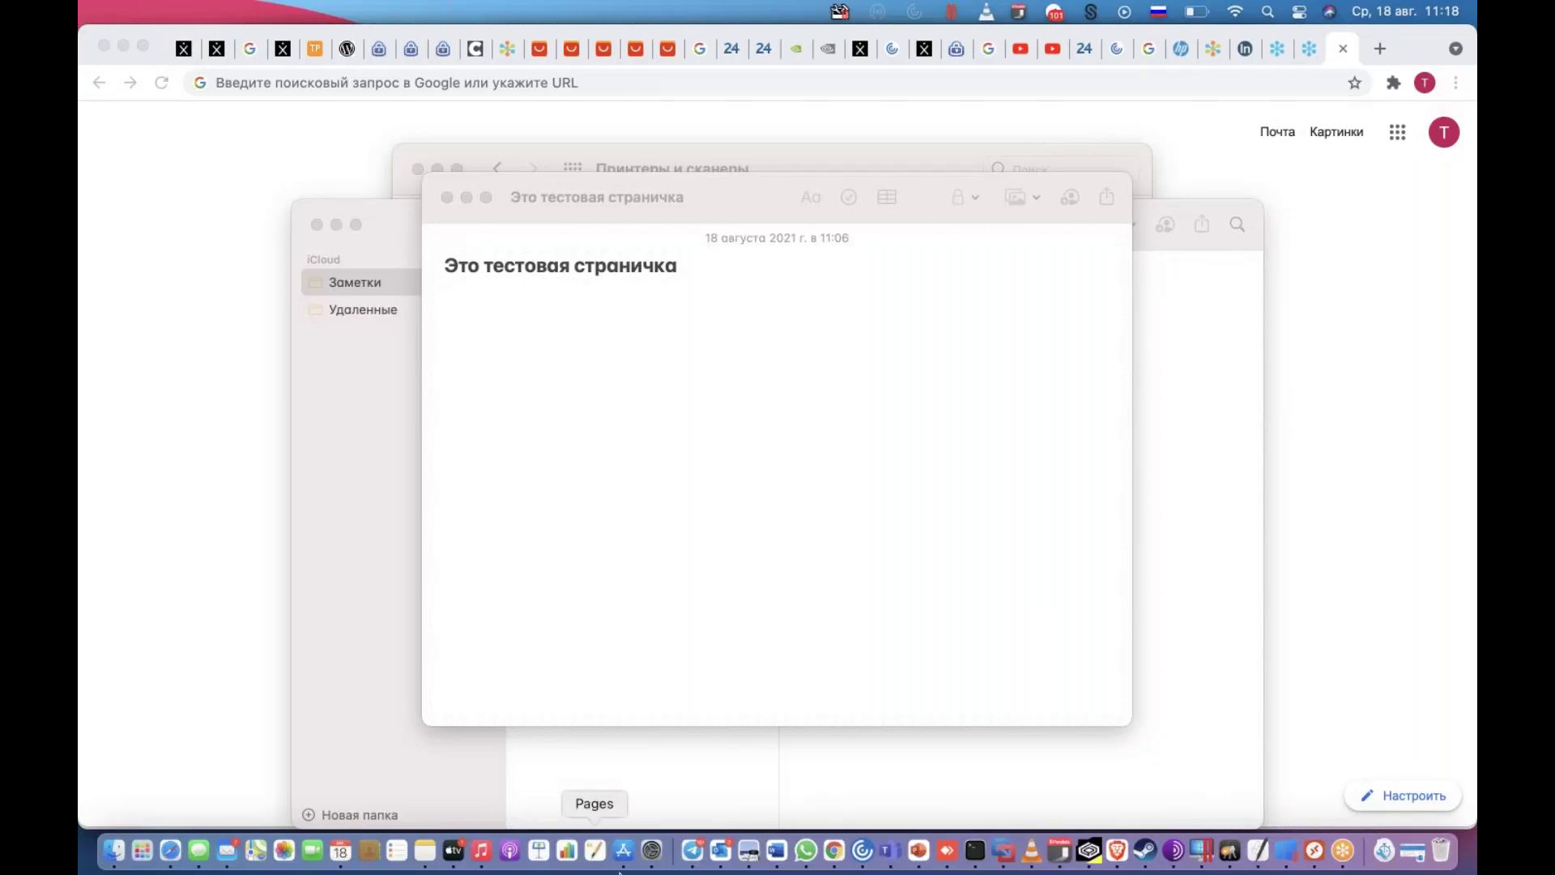
- Choose the Bonjour-discovered HP LaserJet M14-M17 printer and edit its location field
left_click(652, 849)
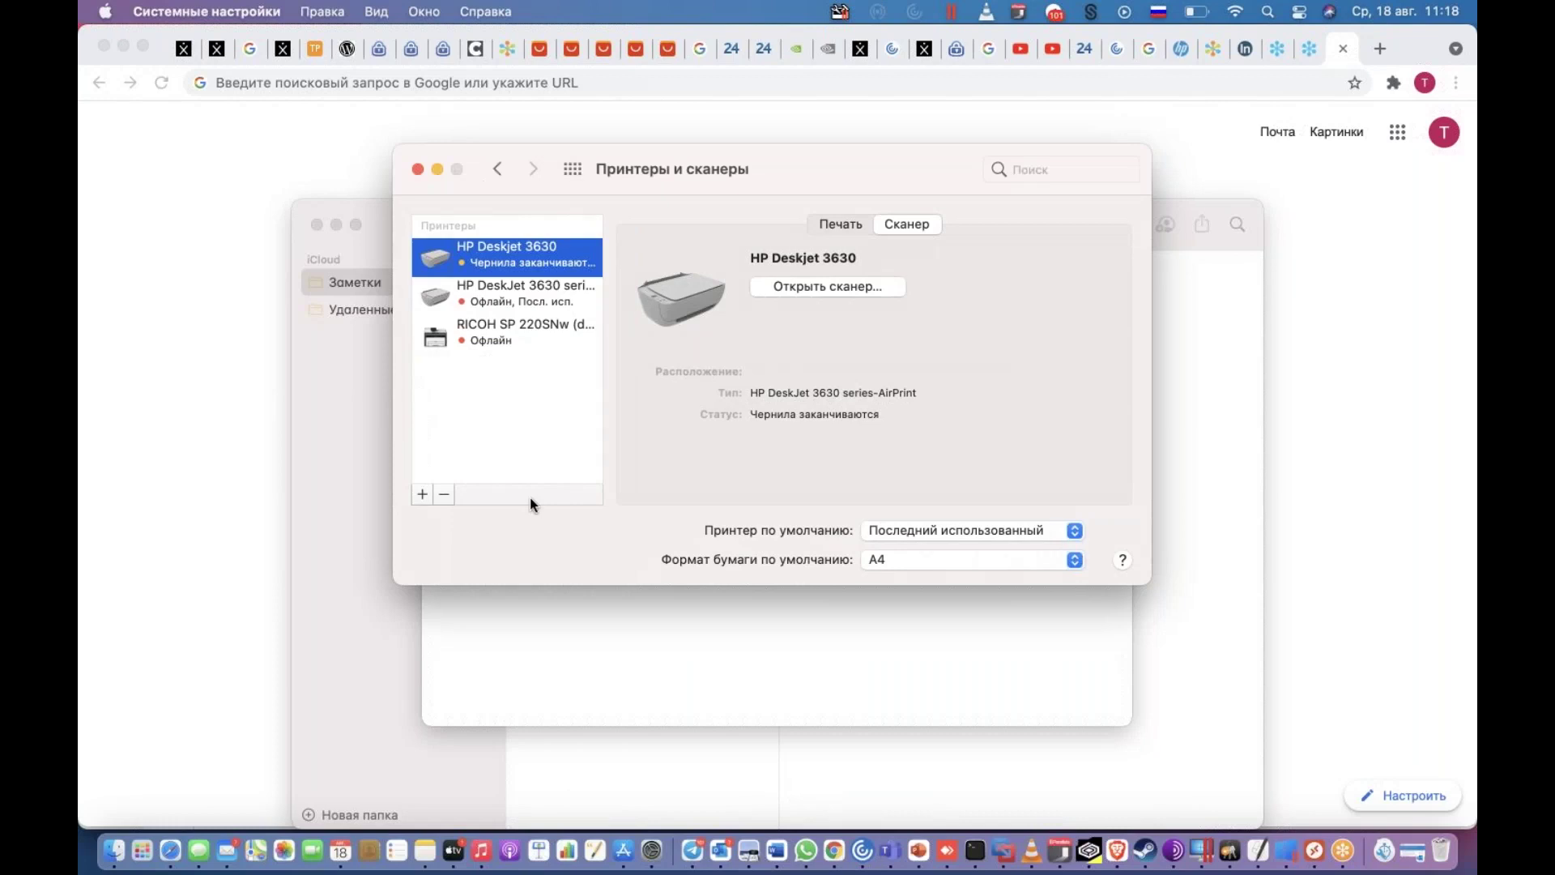
left_click(421, 496)
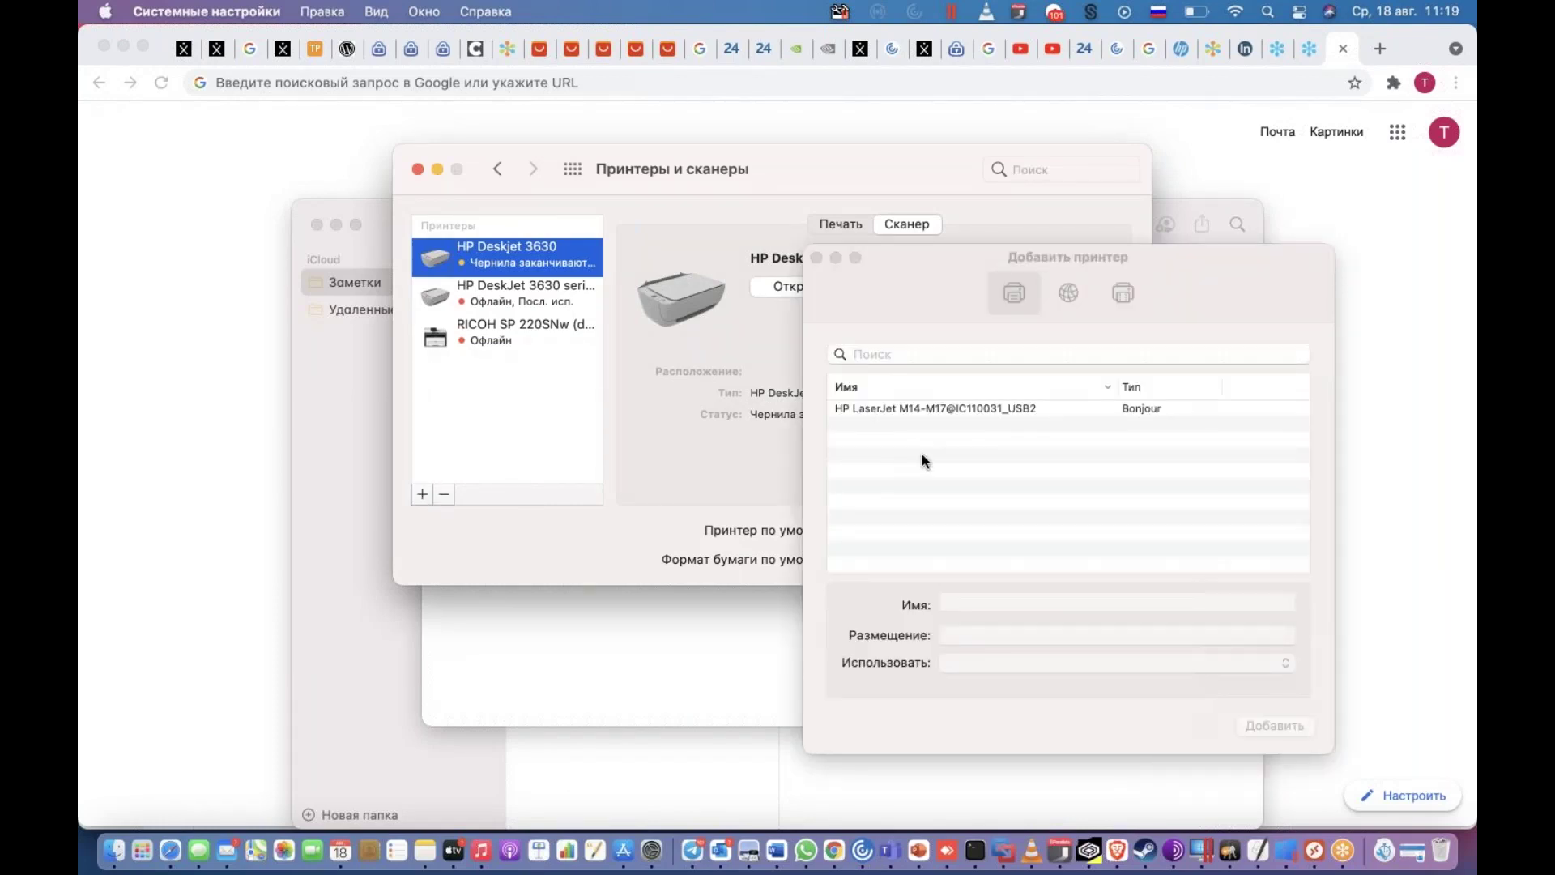
left_click(1014, 409)
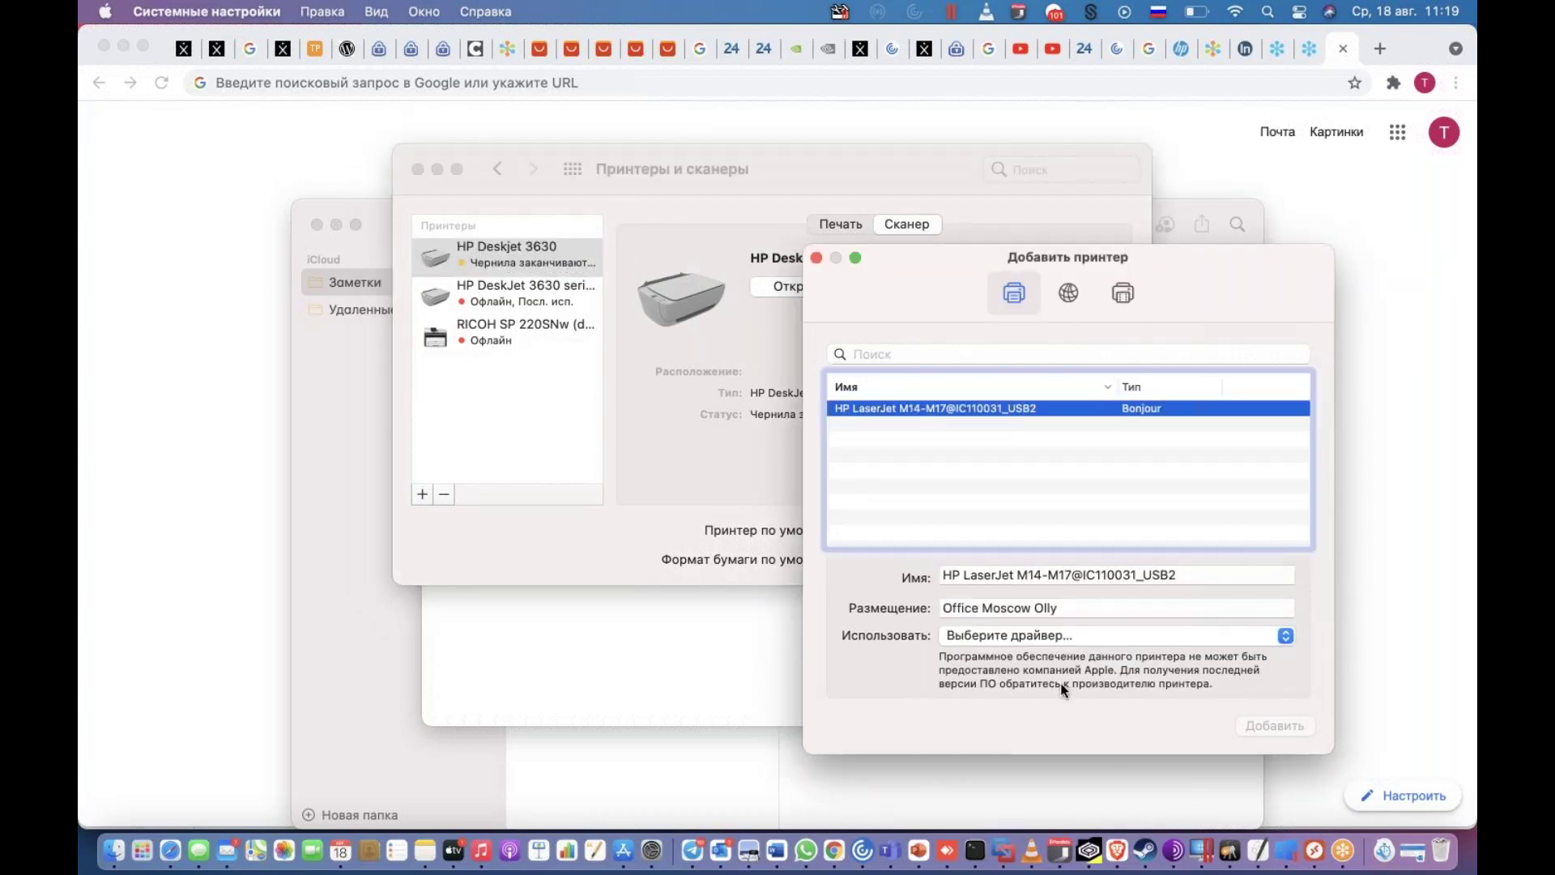
left_click(1055, 614)
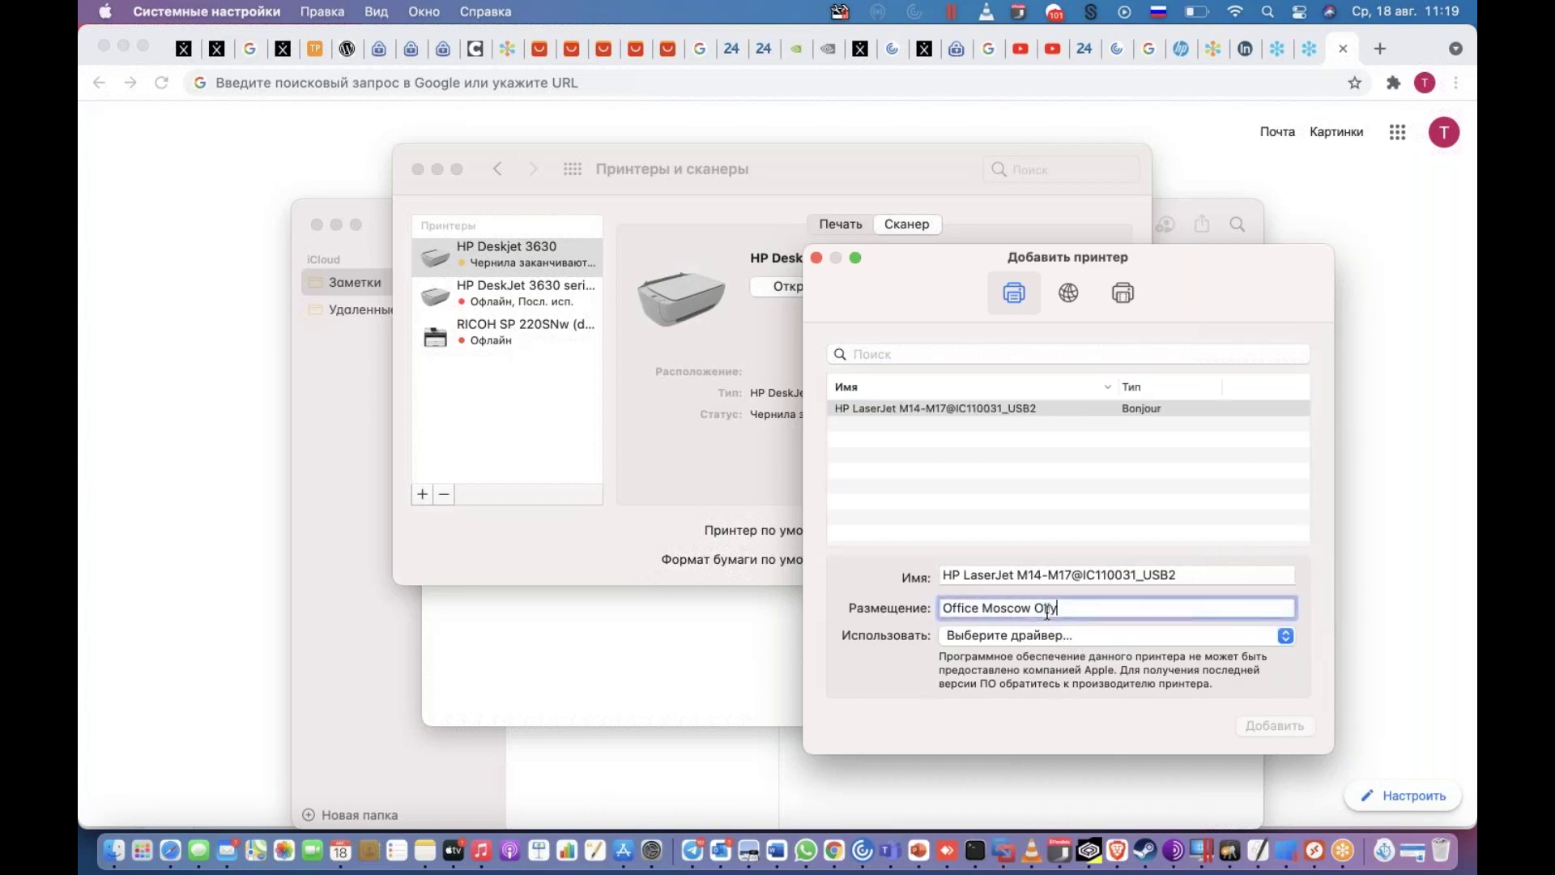
left_click_drag(1056, 608, 956, 608)
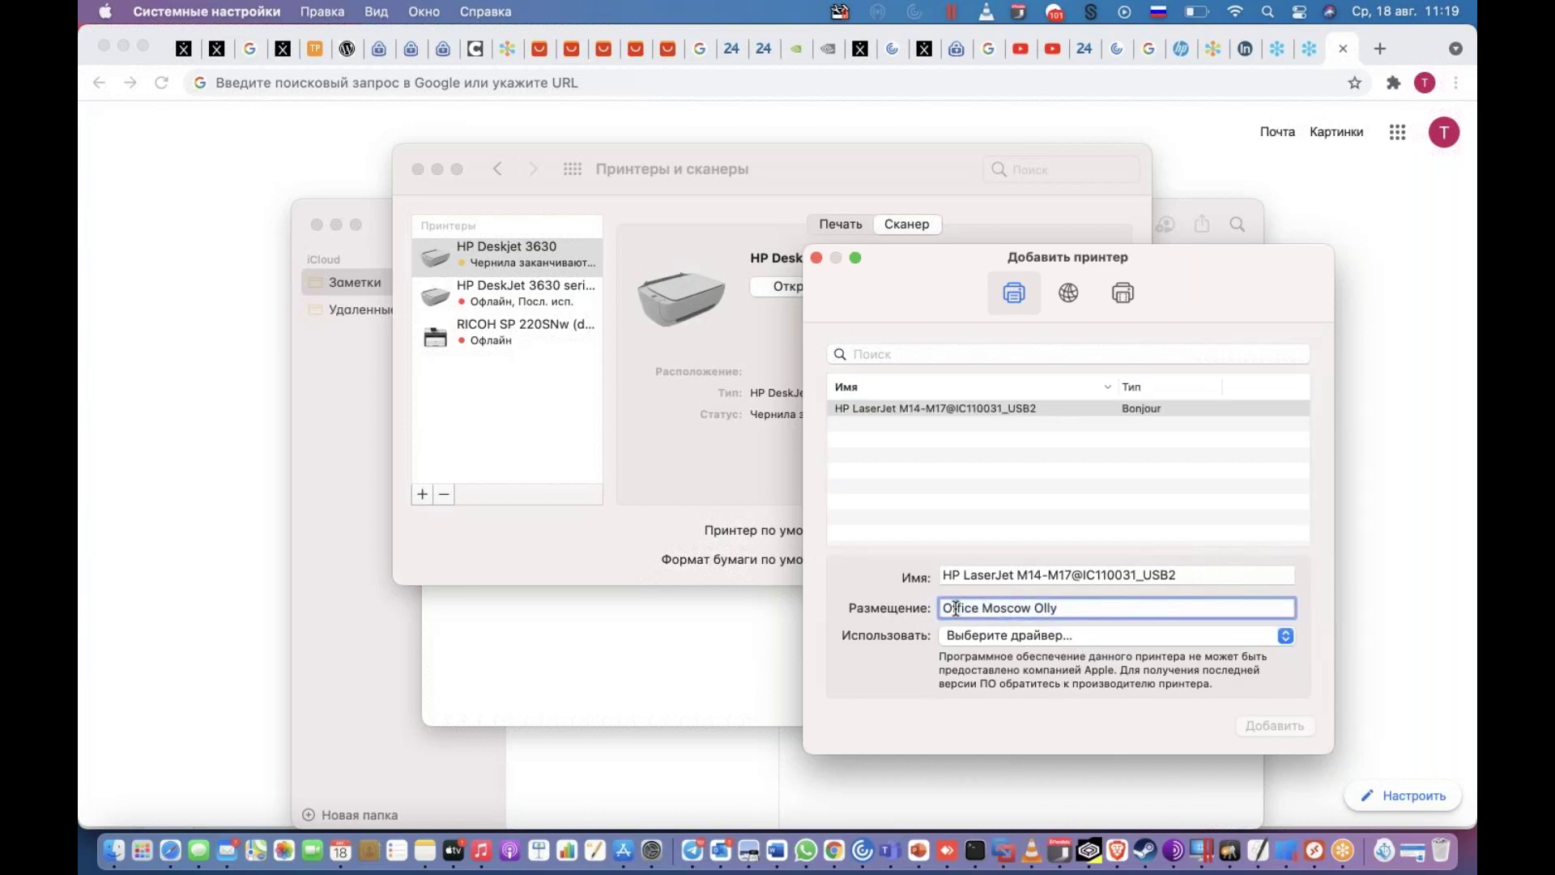
left_click(1022, 607)
- Assign the HP LaserJet Series PCL 4/5 driver and add the printer
left_click(1086, 640)
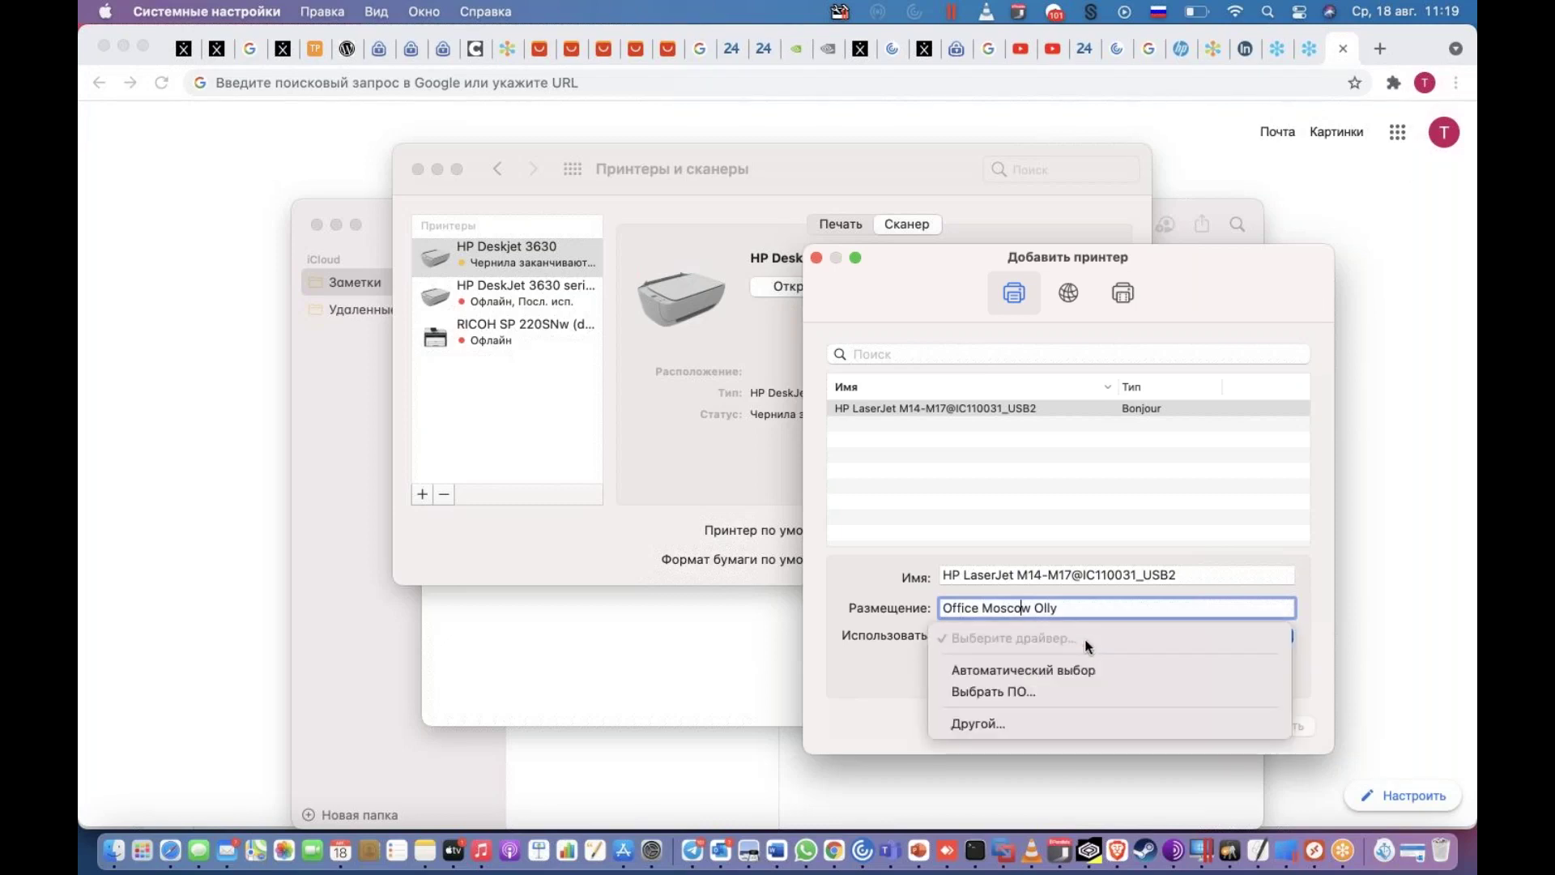
left_click(1018, 692)
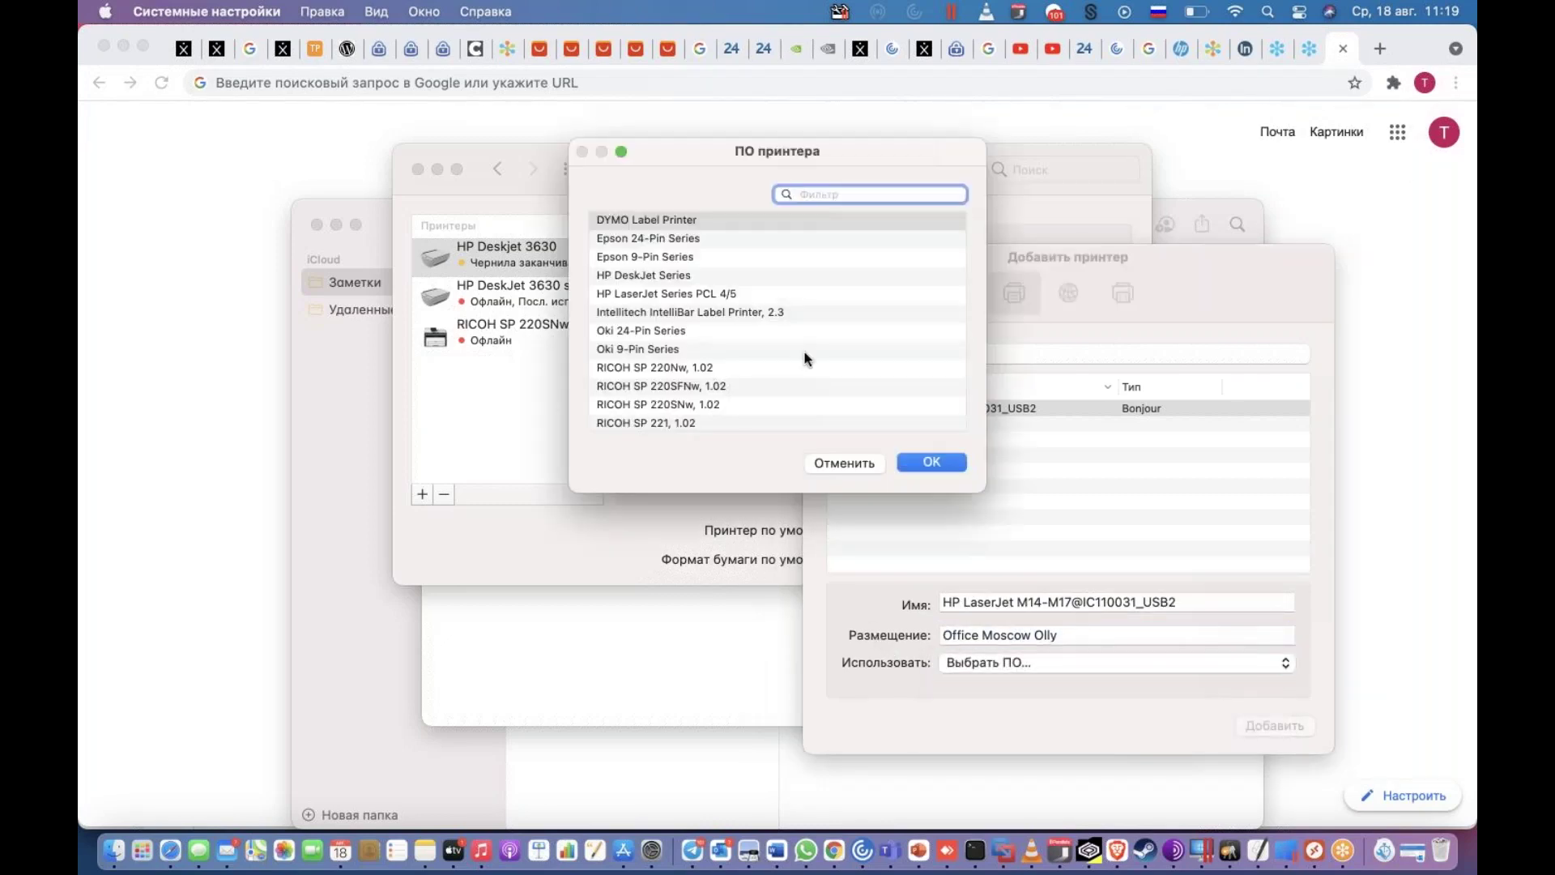
left_click(690, 291)
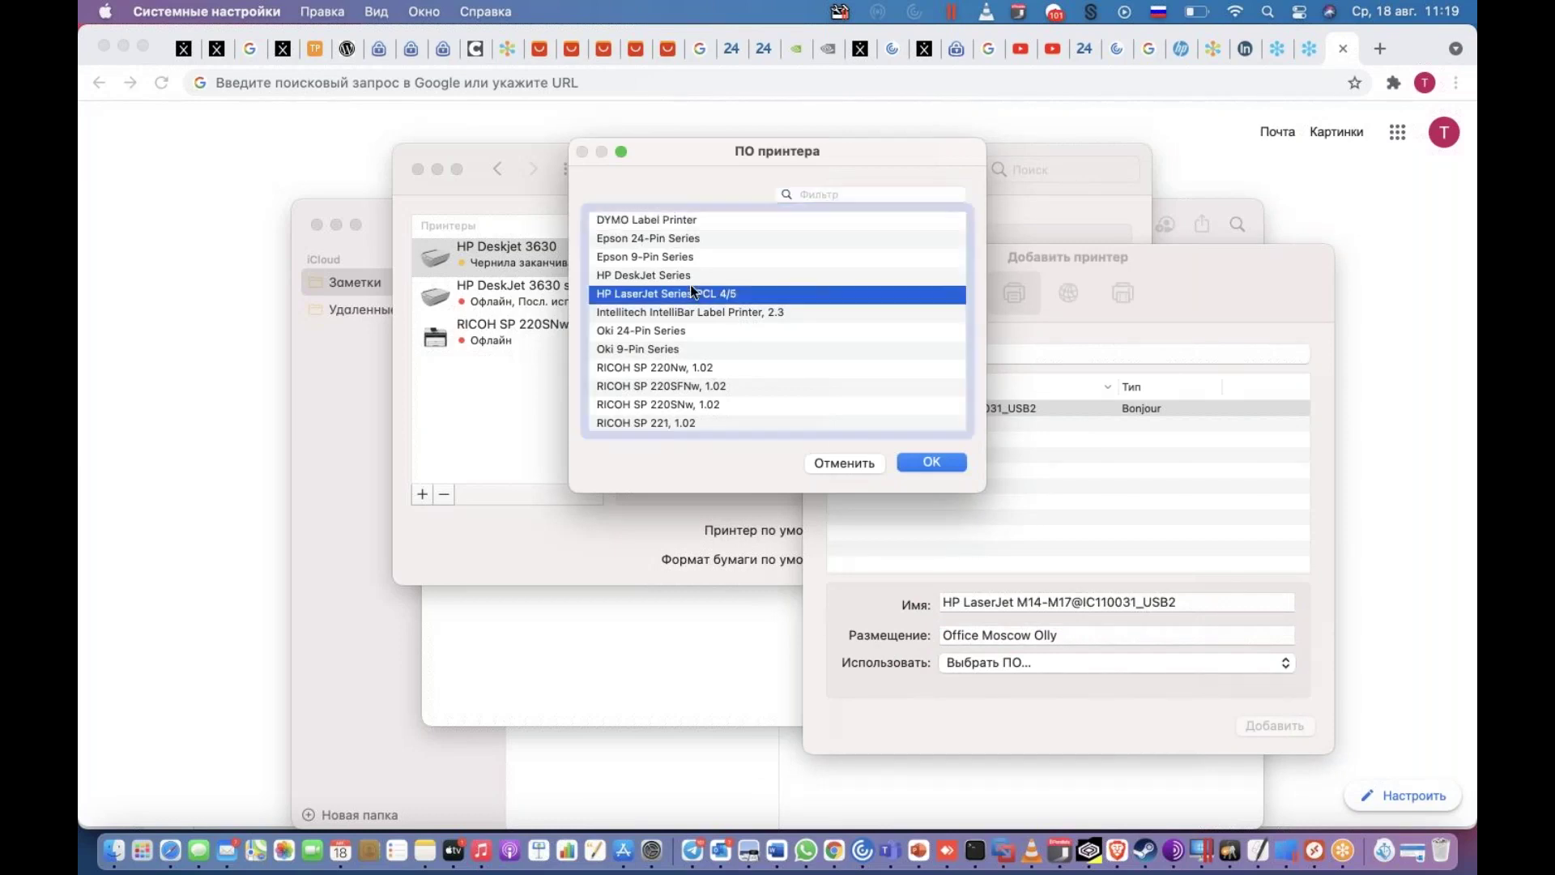
left_click(931, 460)
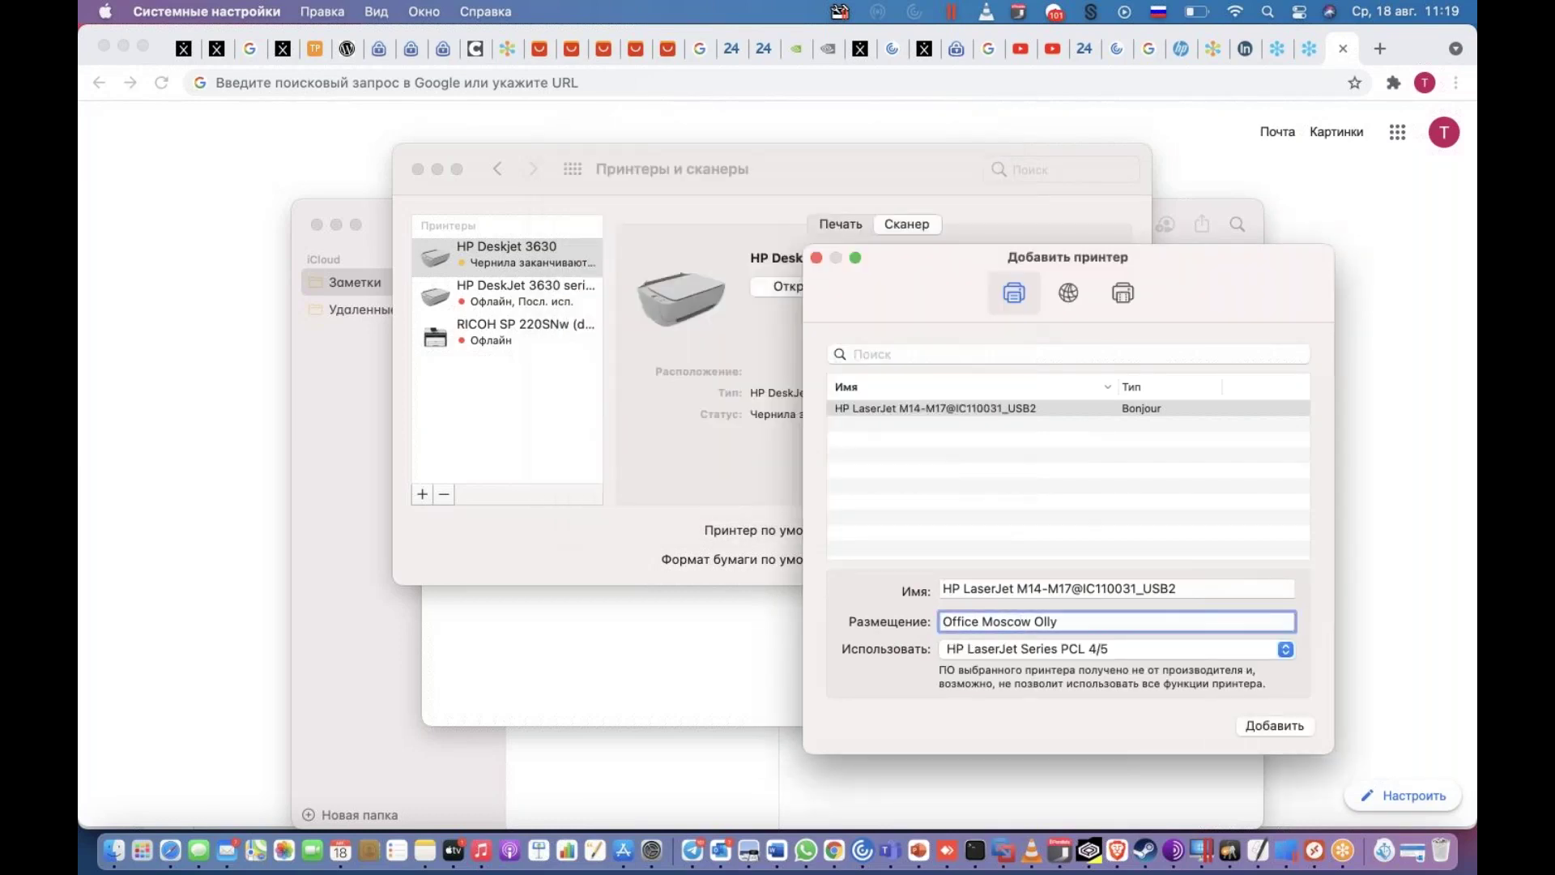
left_click(1275, 726)
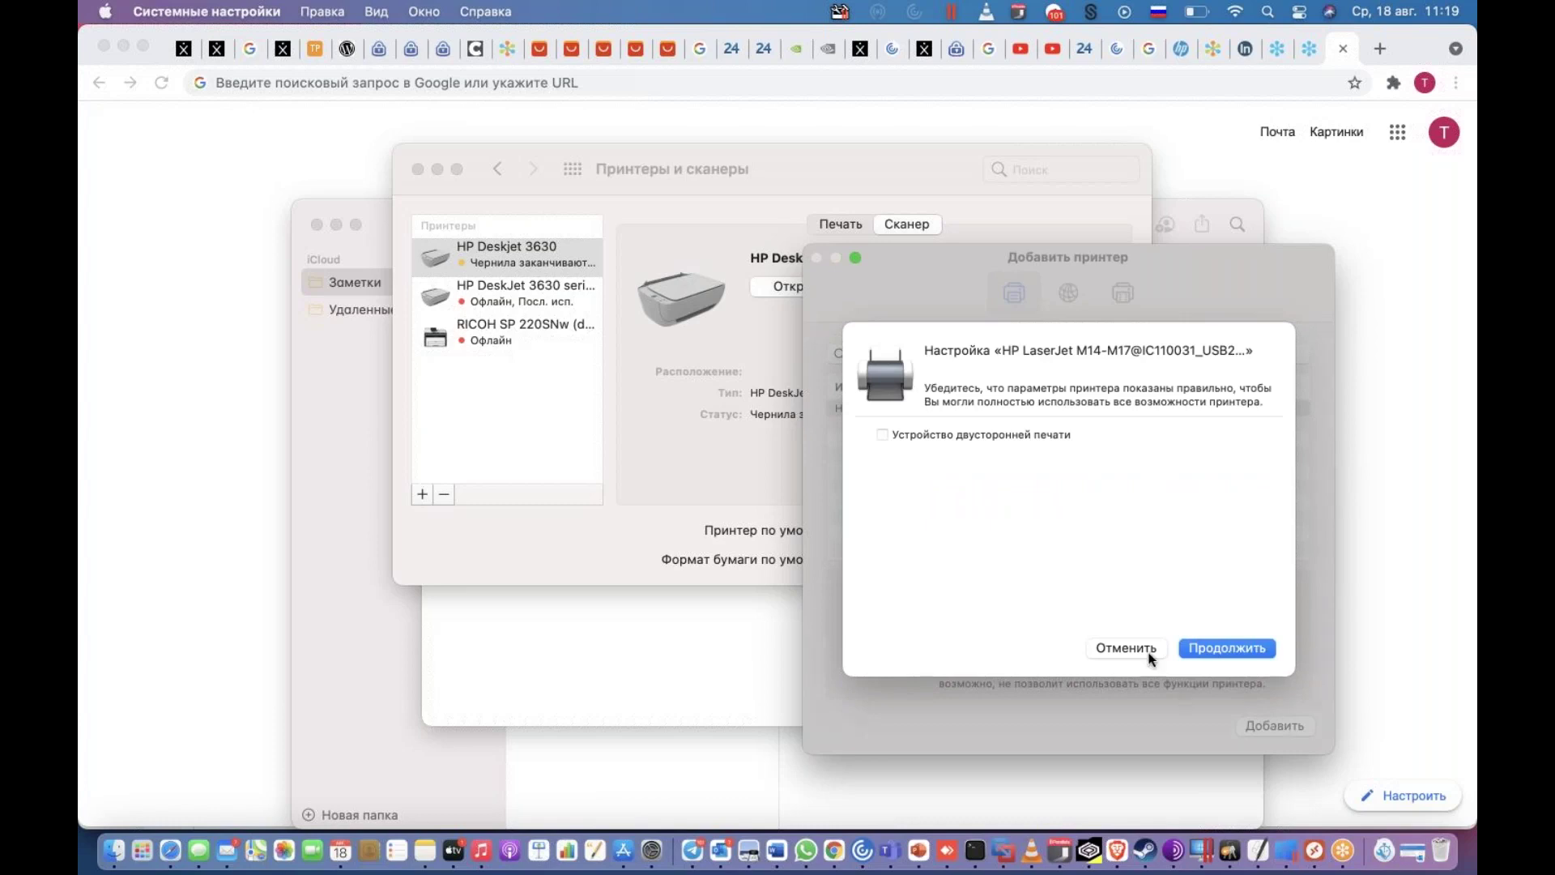
left_click(1239, 648)
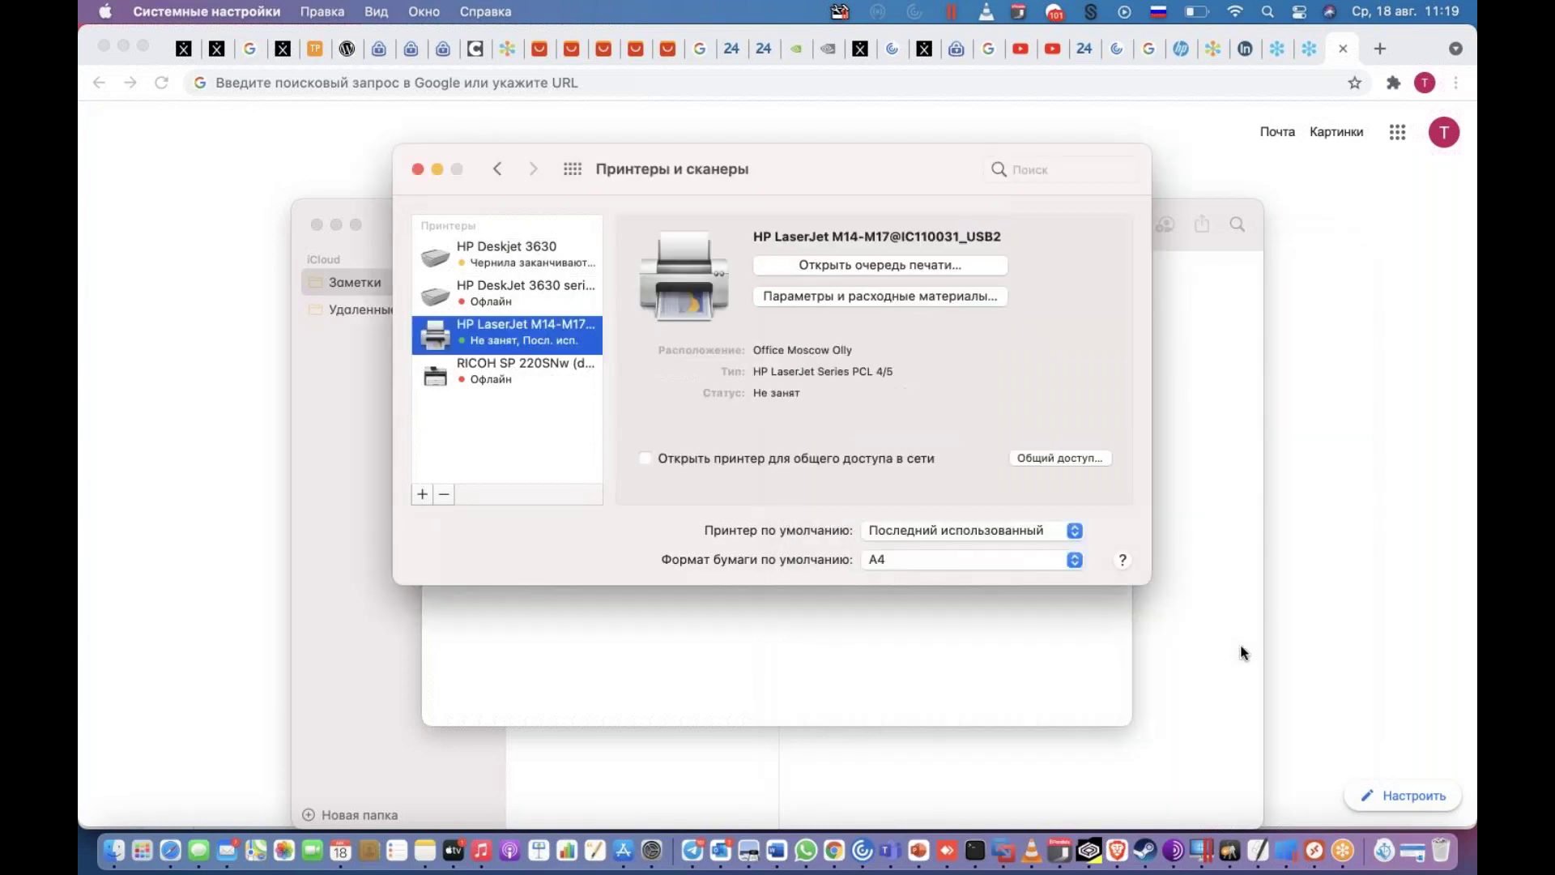
- Print the test note from Notes to the HP LaserJet M14-M17
left_click(853, 607)
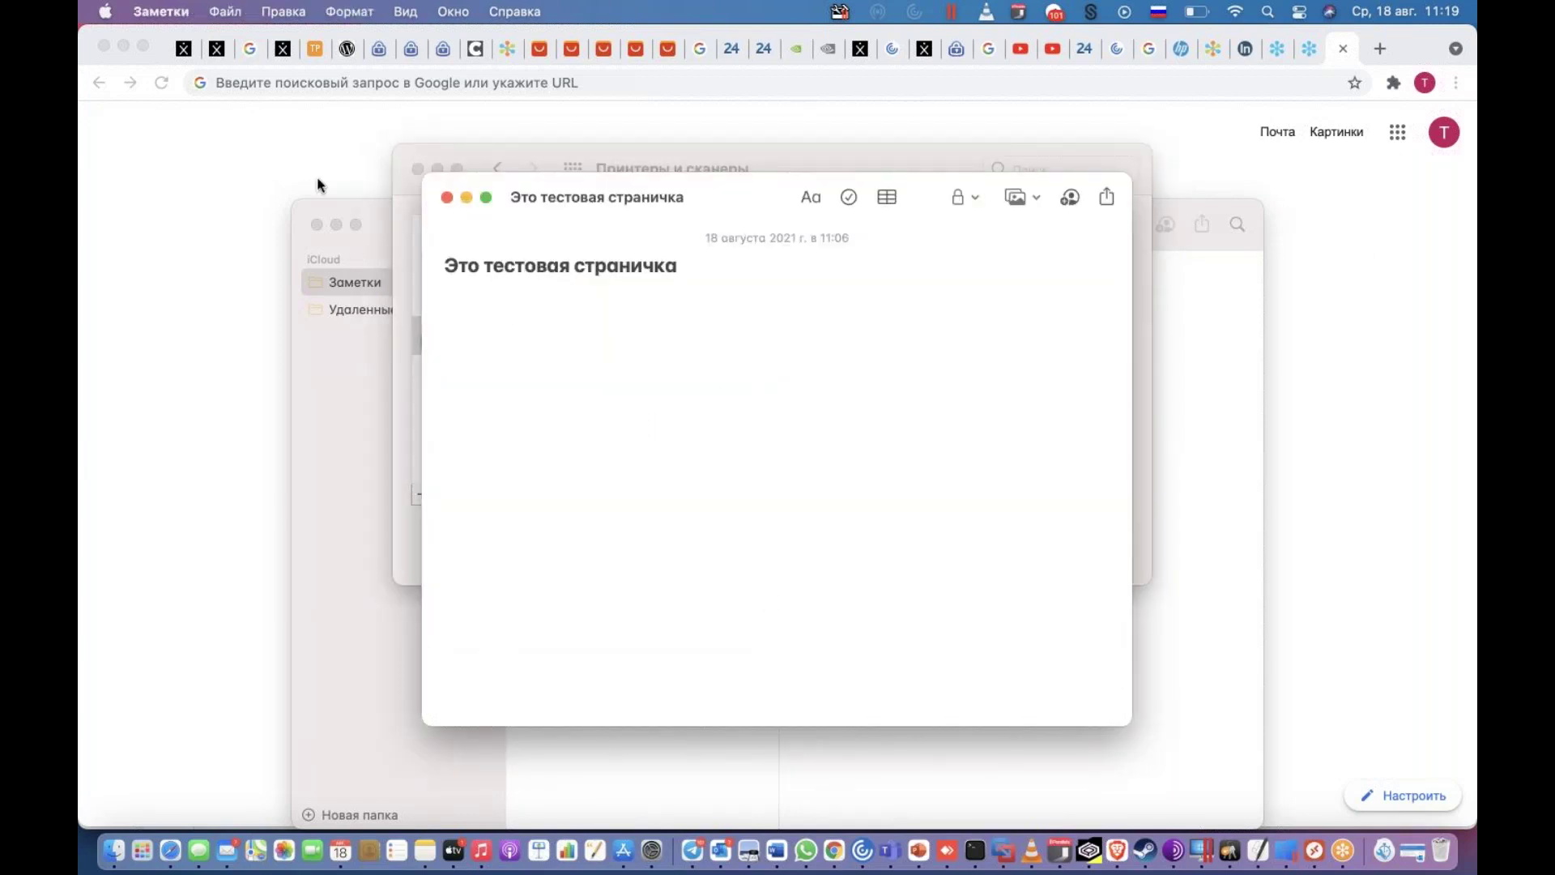
left_click(225, 11)
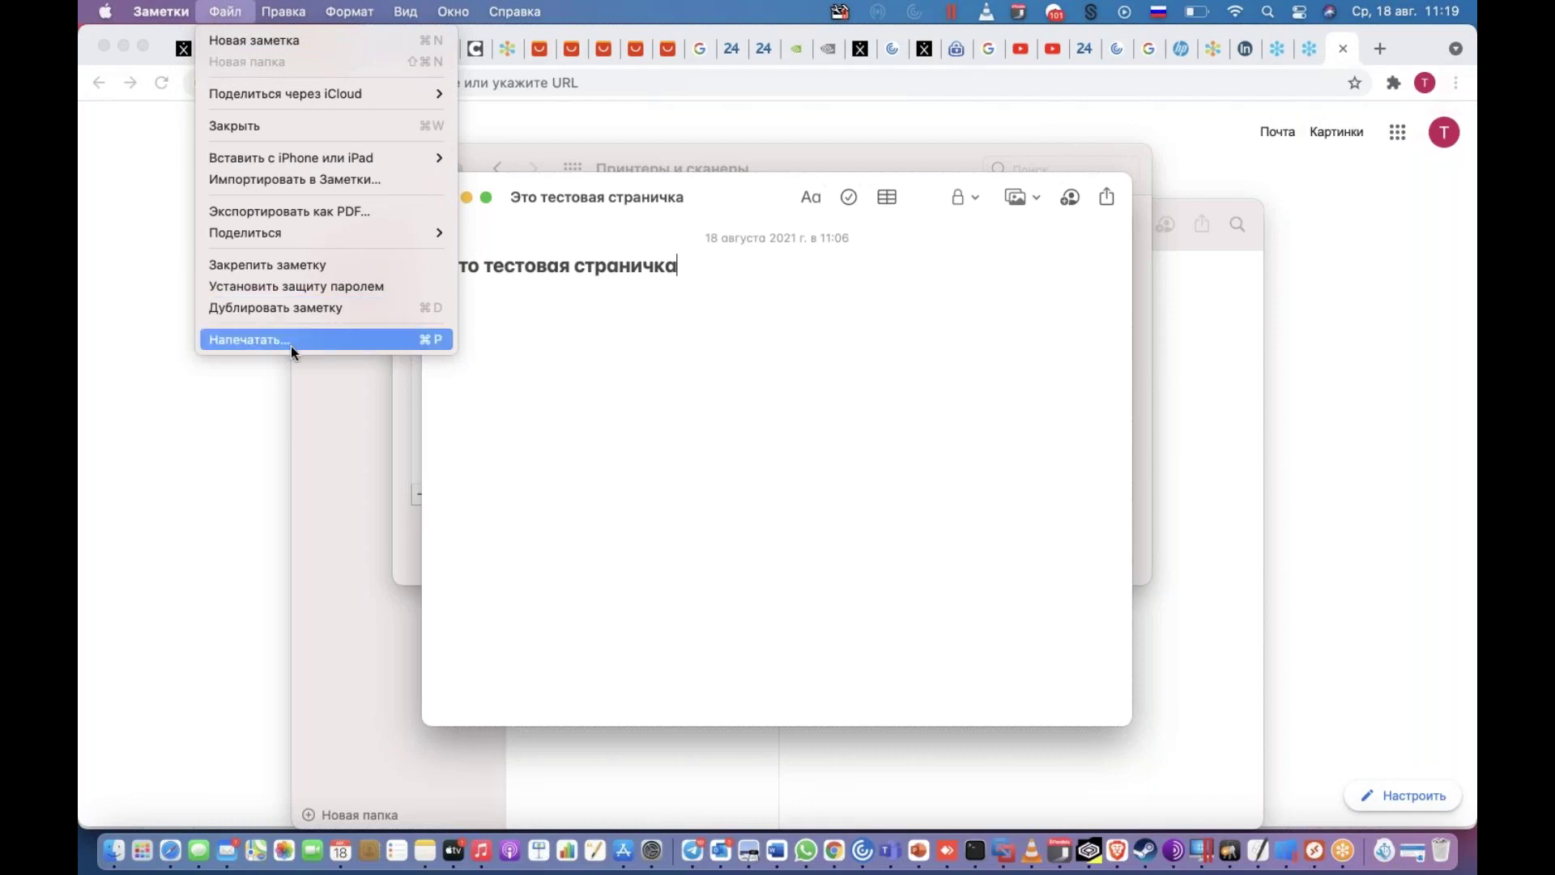
left_click(292, 347)
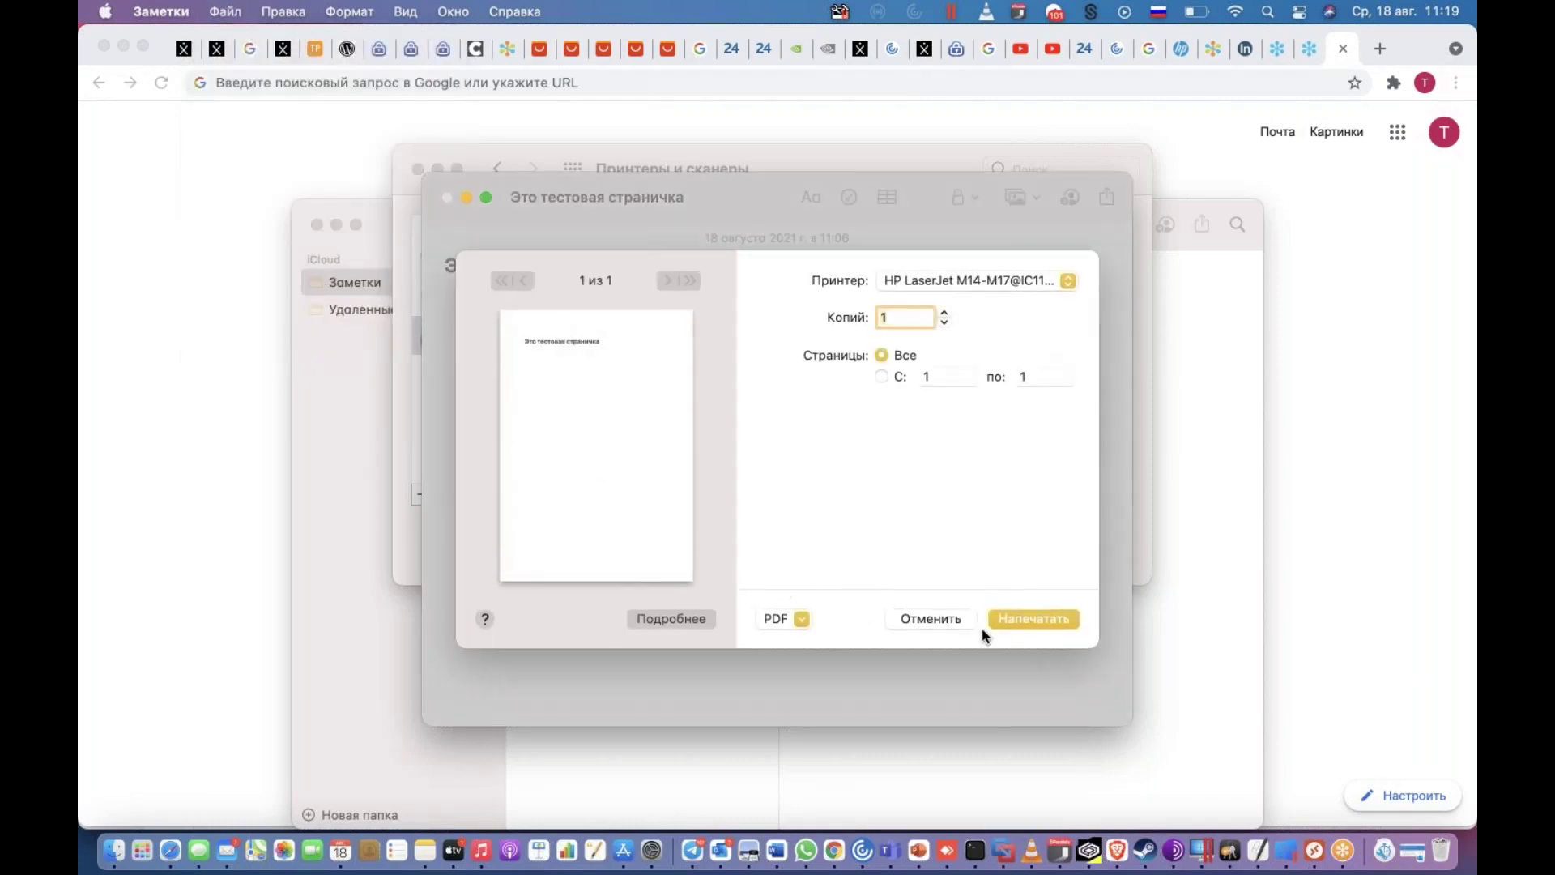
left_click(1014, 621)
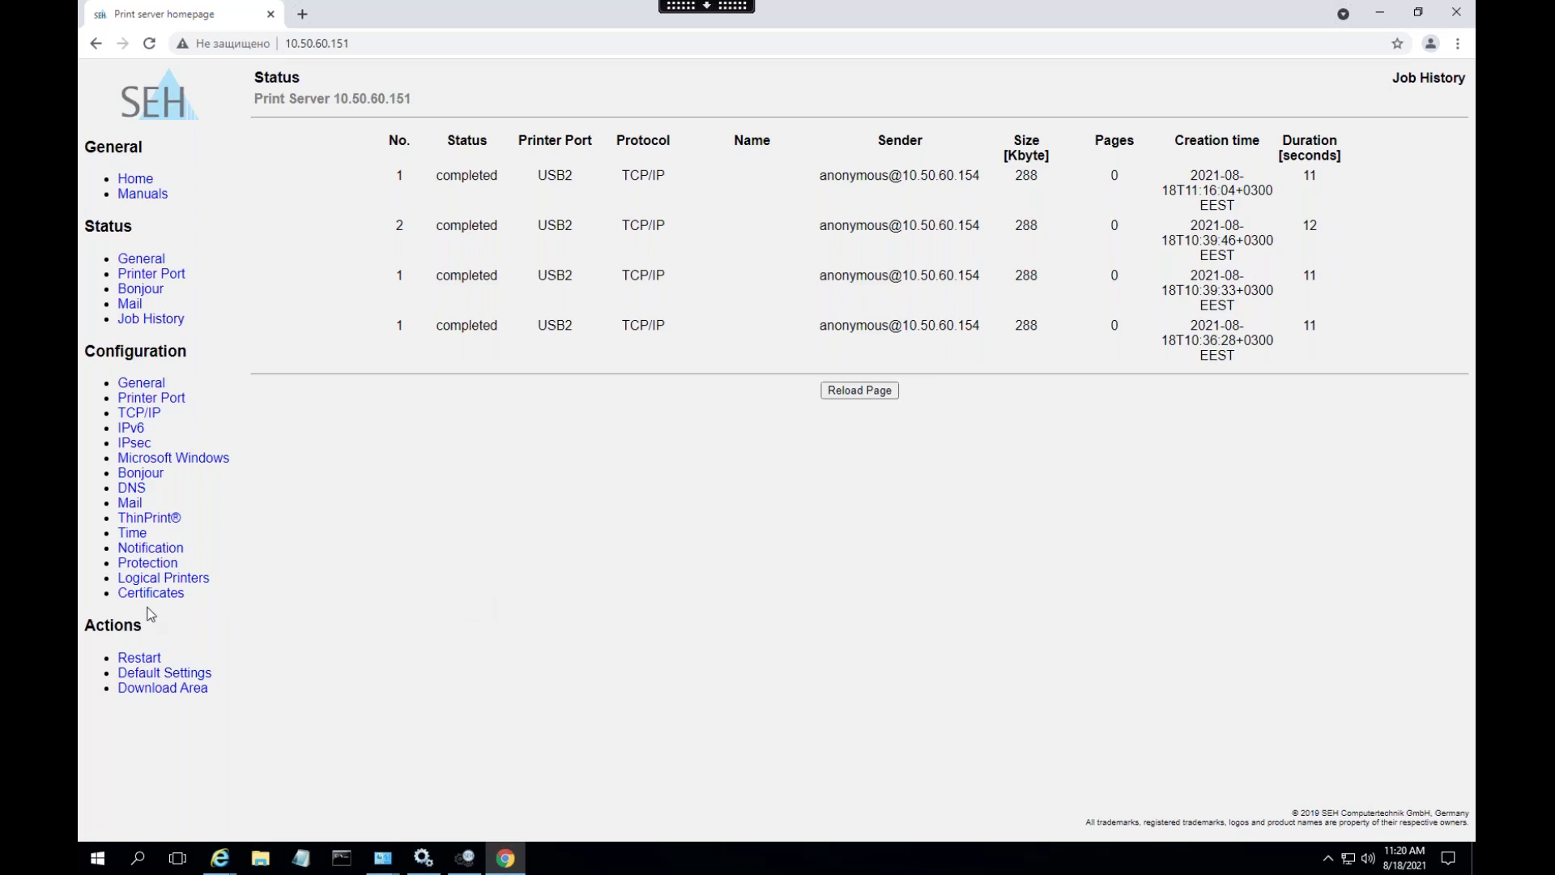
- On the Protection page, change IP sender 1 from 10.50.60.155 to * and save
left_click(162, 569)
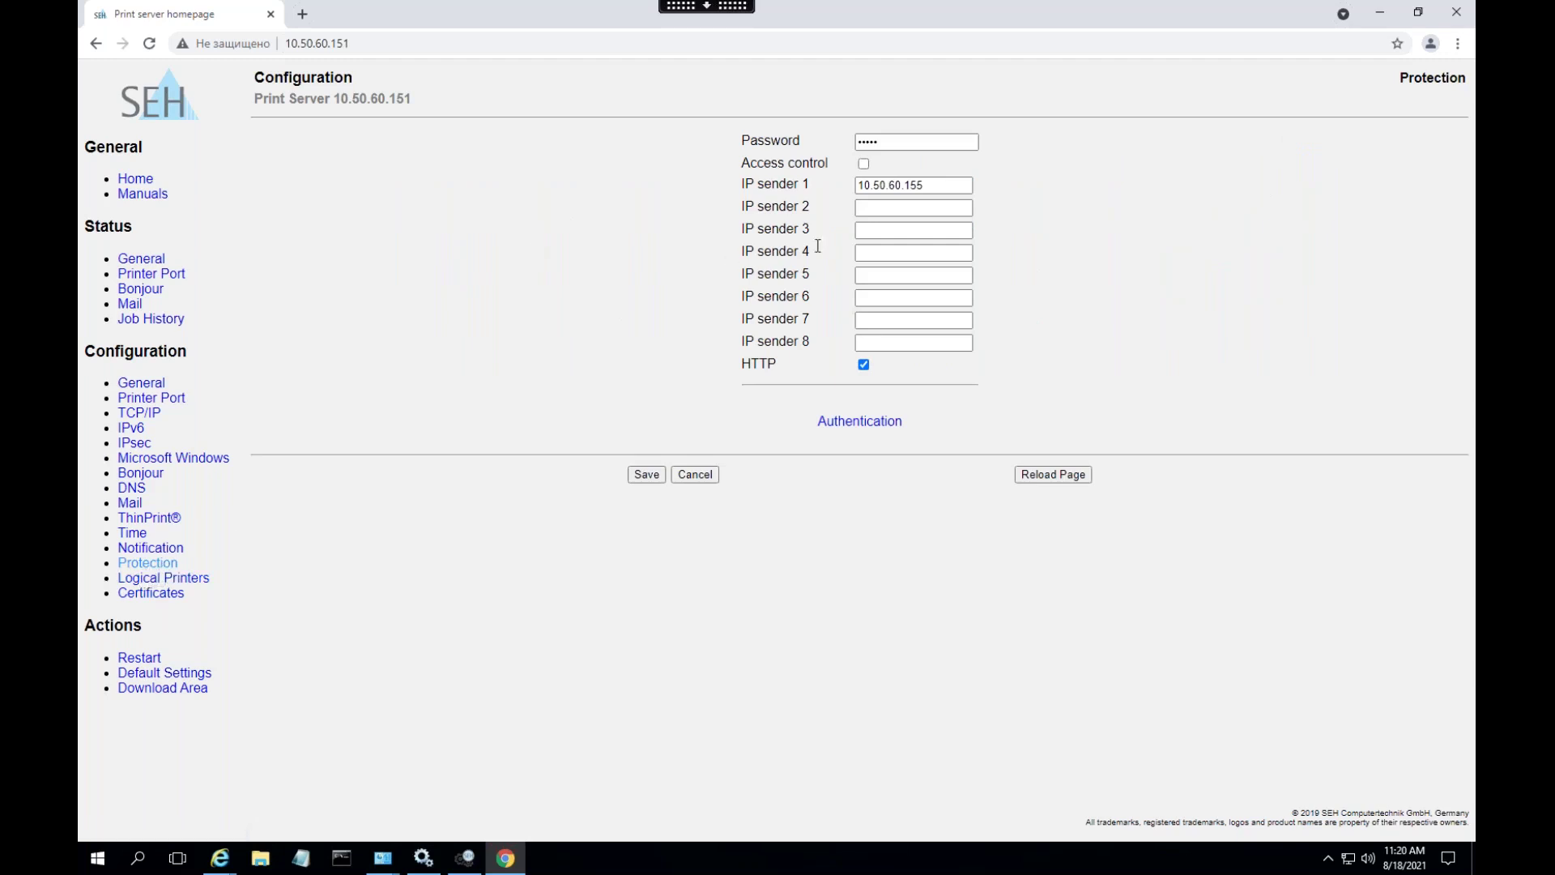
left_click(939, 185)
left_click_drag(931, 180, 848, 181)
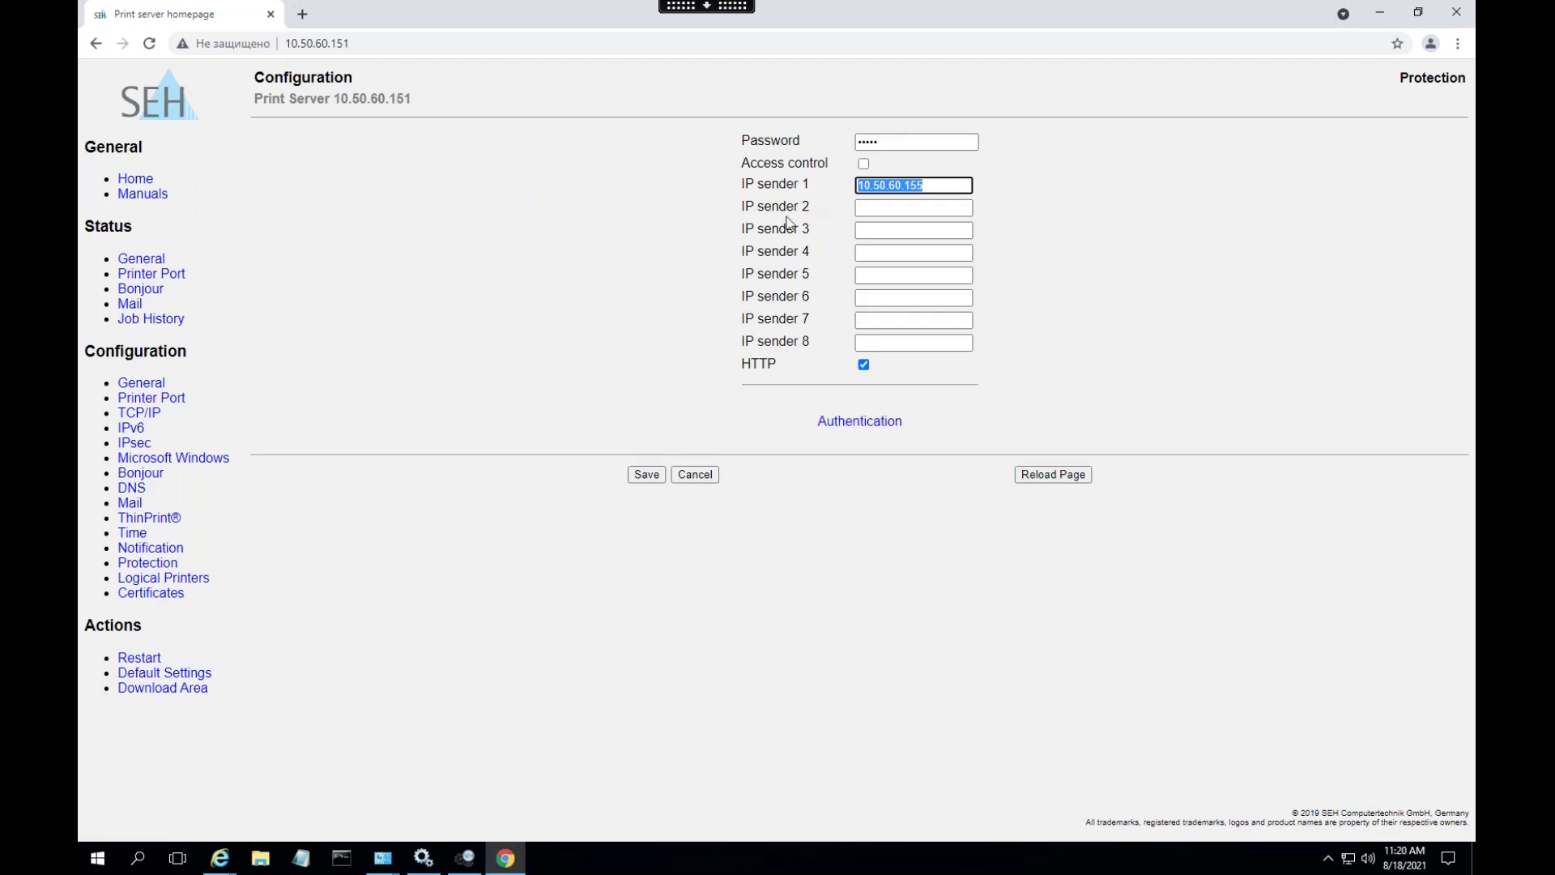
left_click(900, 212)
left_click(951, 197)
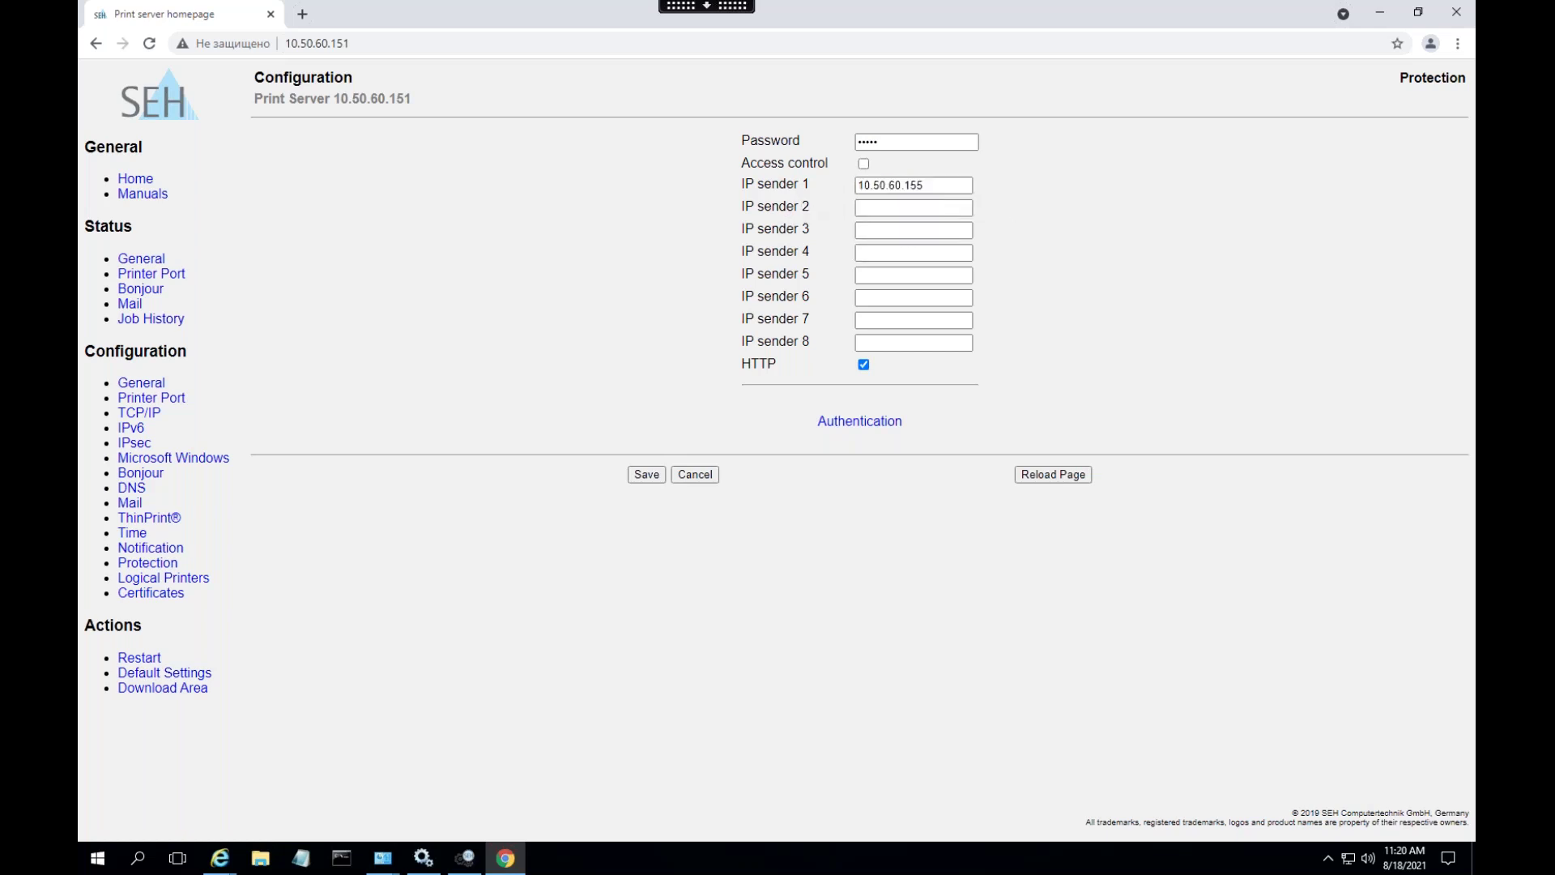
left_click(961, 186)
left_click_drag(931, 186, 775, 201)
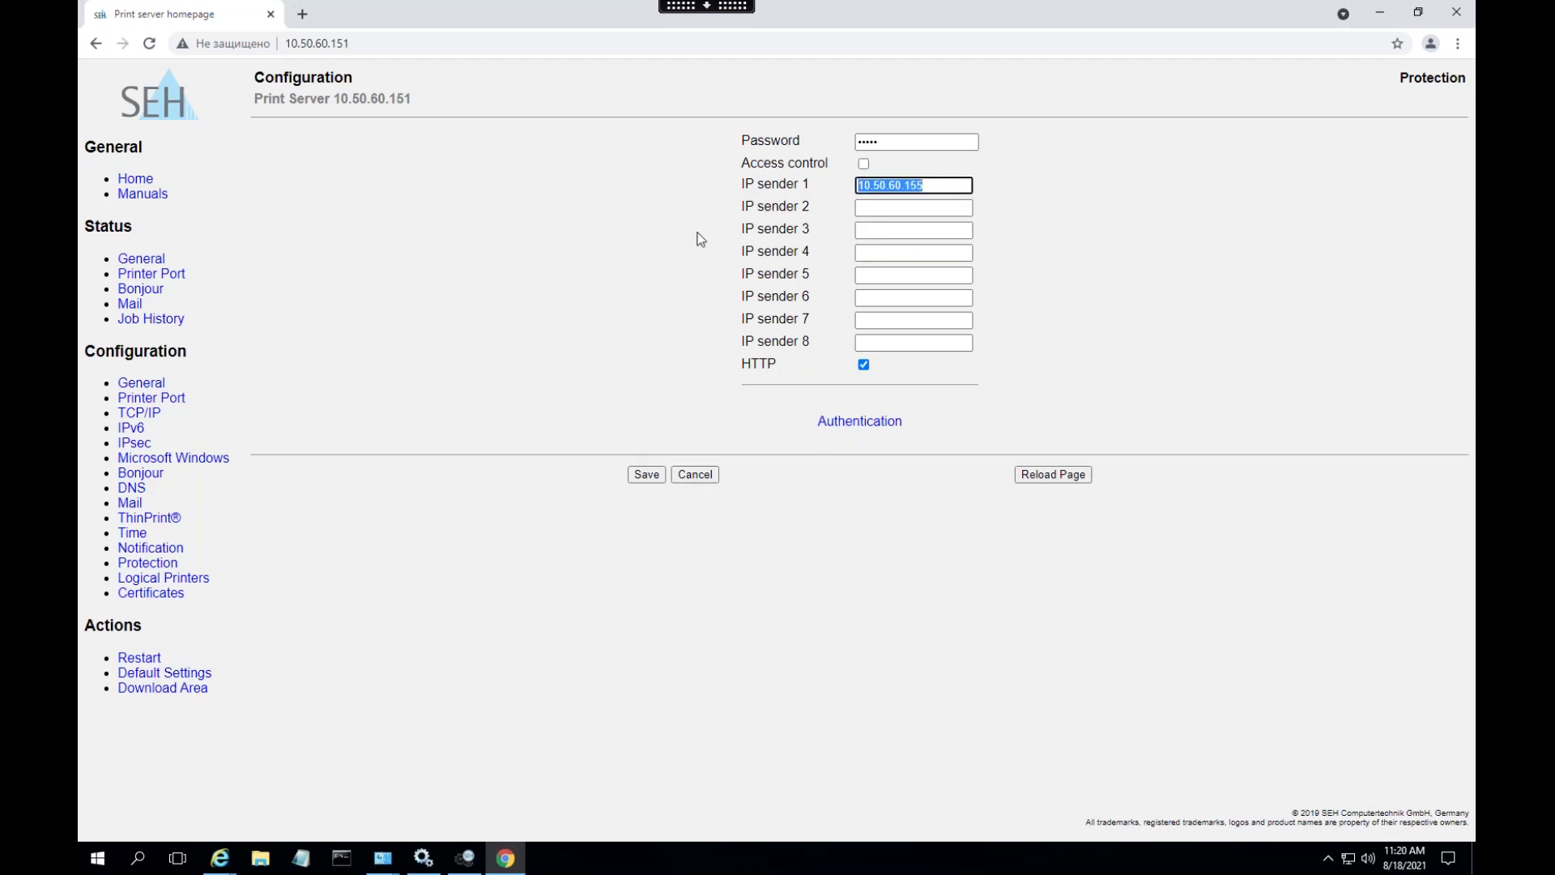
type("*")
left_click(646, 476)
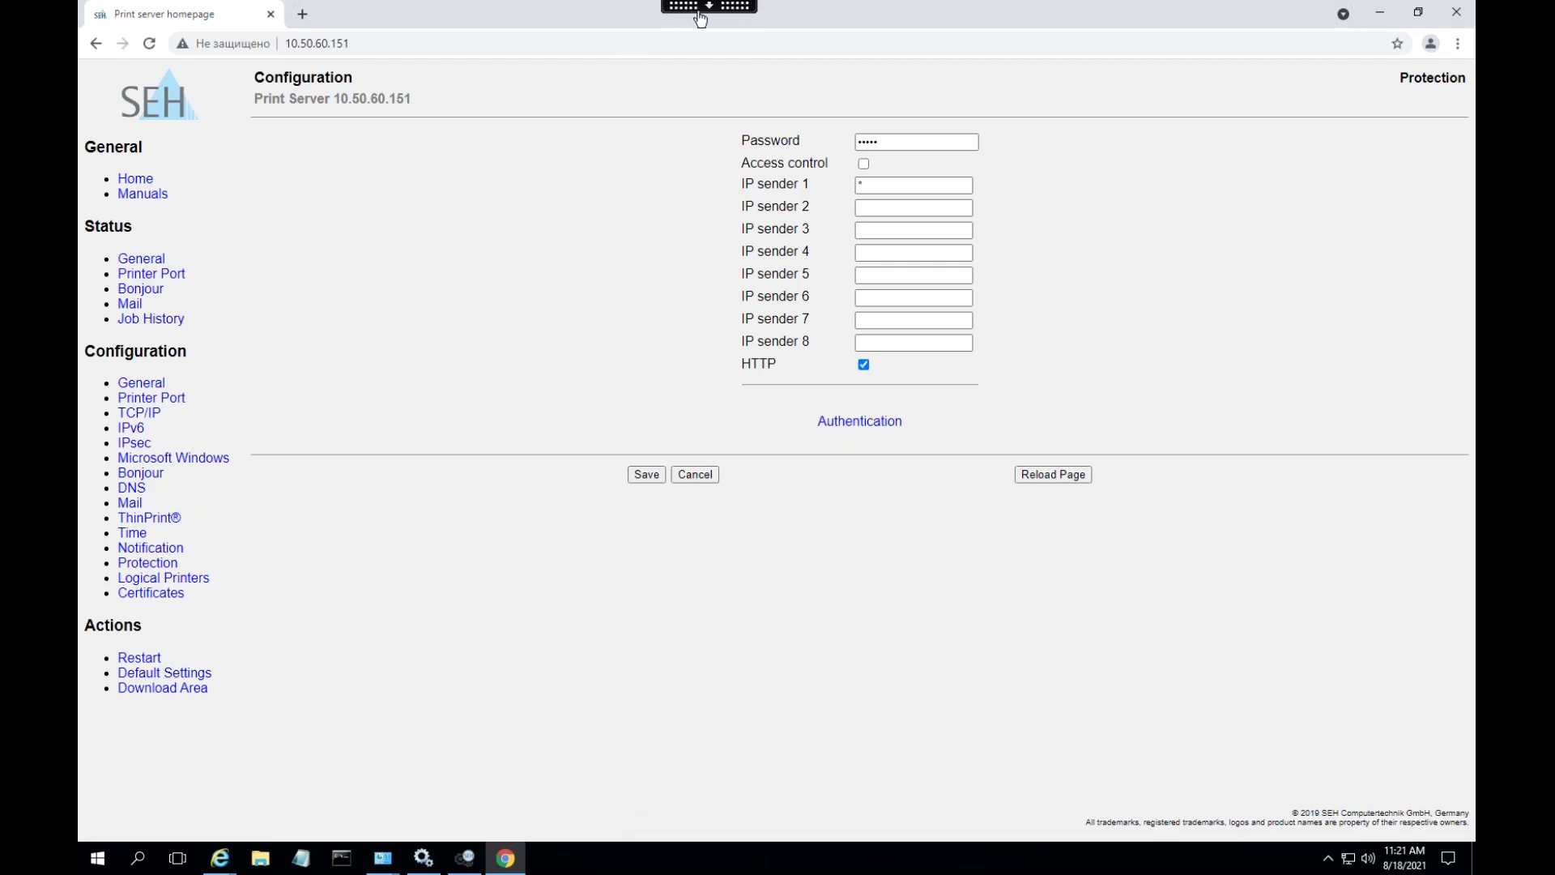
mouse_move(701, 18)
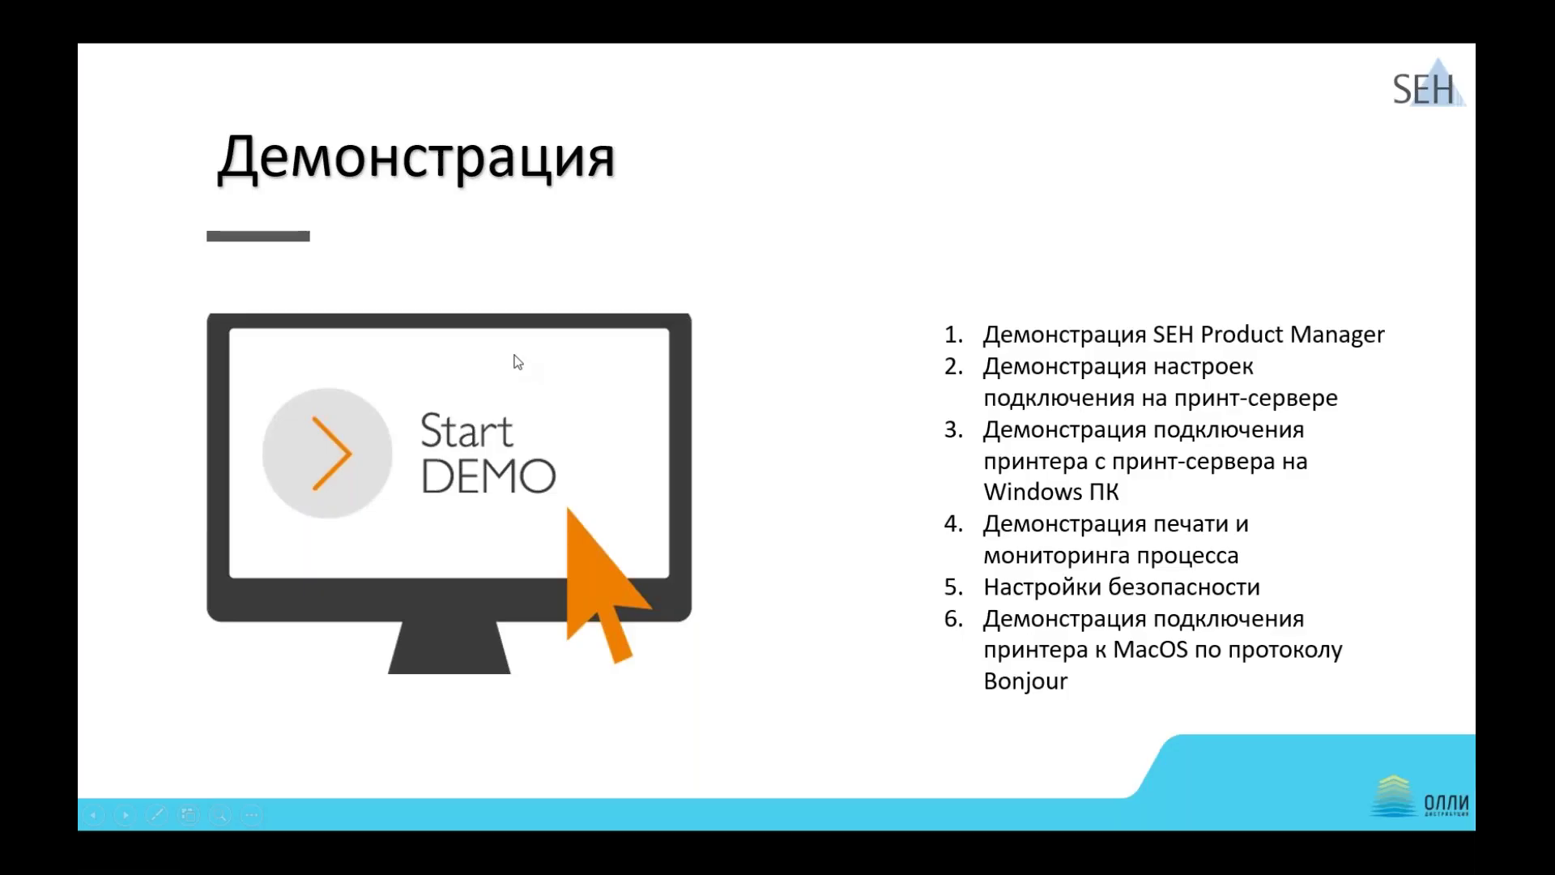